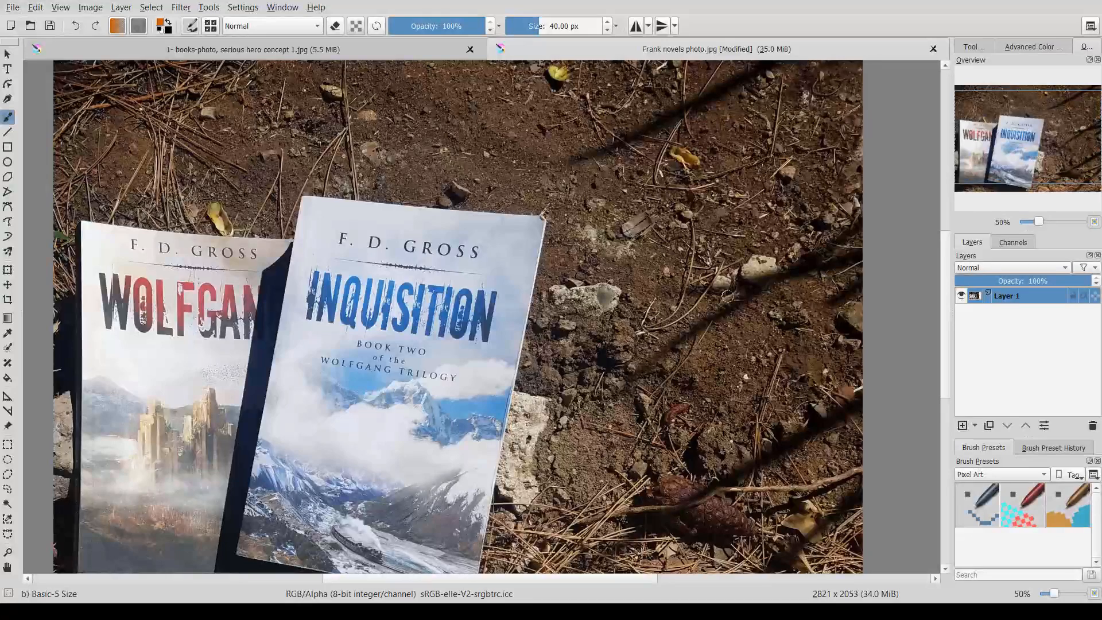
# - Examine the book photo, panning and zooming to inspect the covers in detail
pyautogui.moveTo(707, 330); pyautogui.dragTo(646, 327)
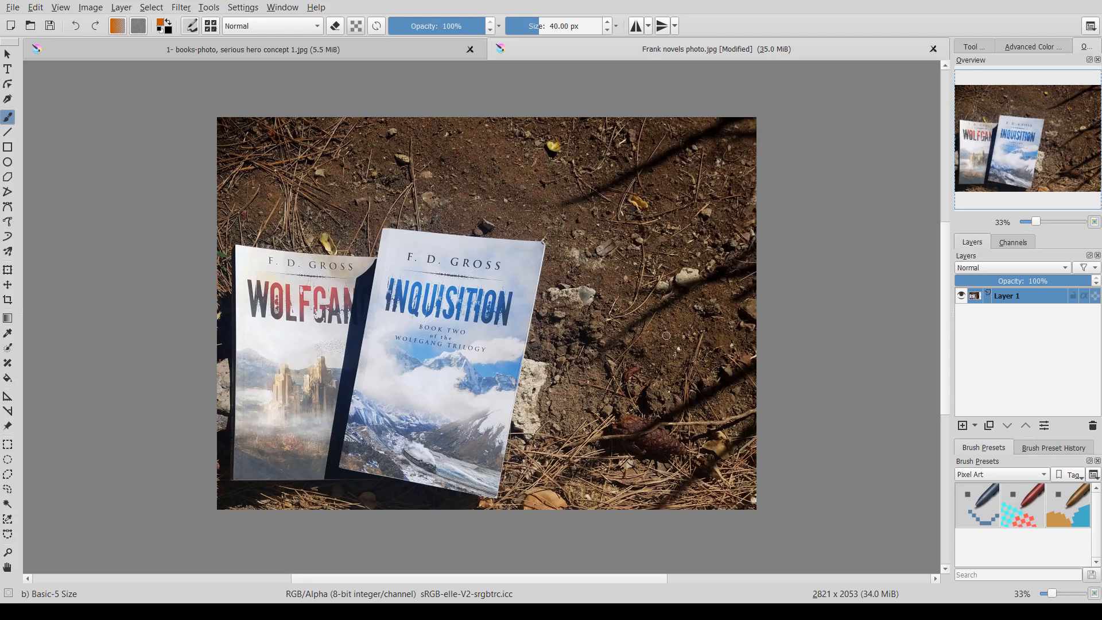
pyautogui.moveTo(740, 314)
pyautogui.mouseDown()
pyautogui.moveTo(716, 323)
pyautogui.moveTo(745, 303)
pyautogui.mouseUp()
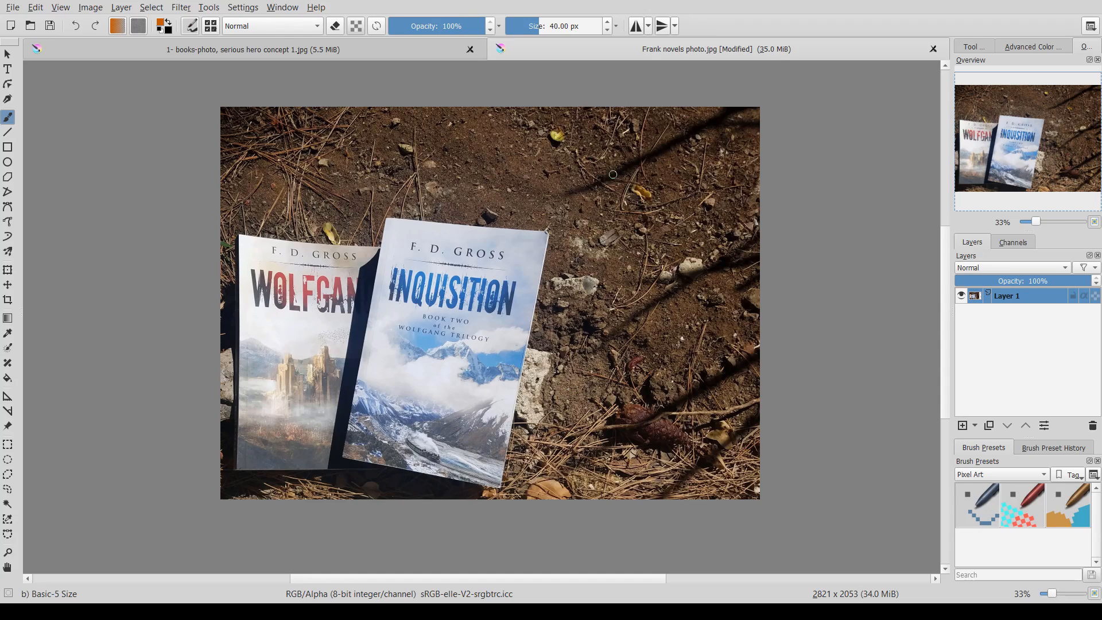
pyautogui.scroll(4, 343, 281)
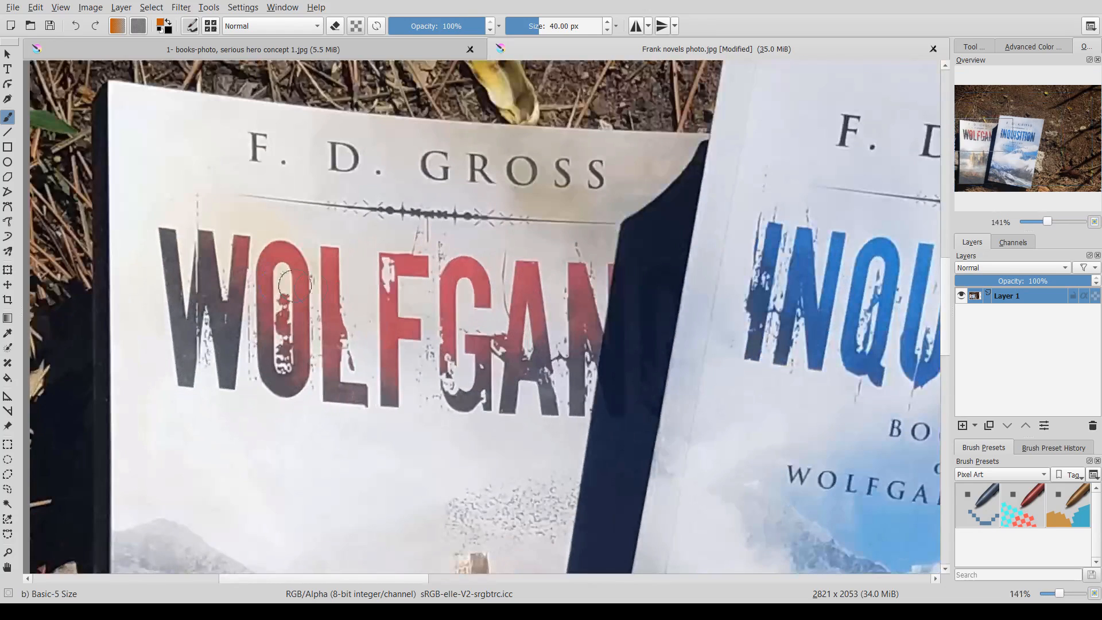
pyautogui.moveTo(546, 327); pyautogui.dragTo(328, 329)
pyautogui.scroll(-2, 549, 298)
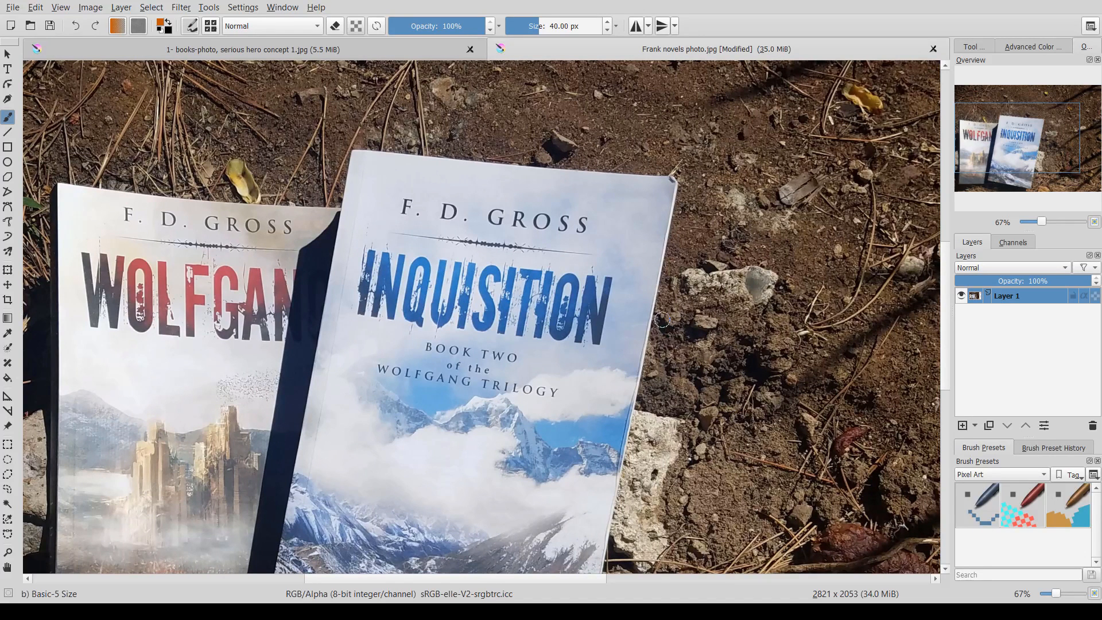
pyautogui.moveTo(654, 350); pyautogui.dragTo(527, 290)
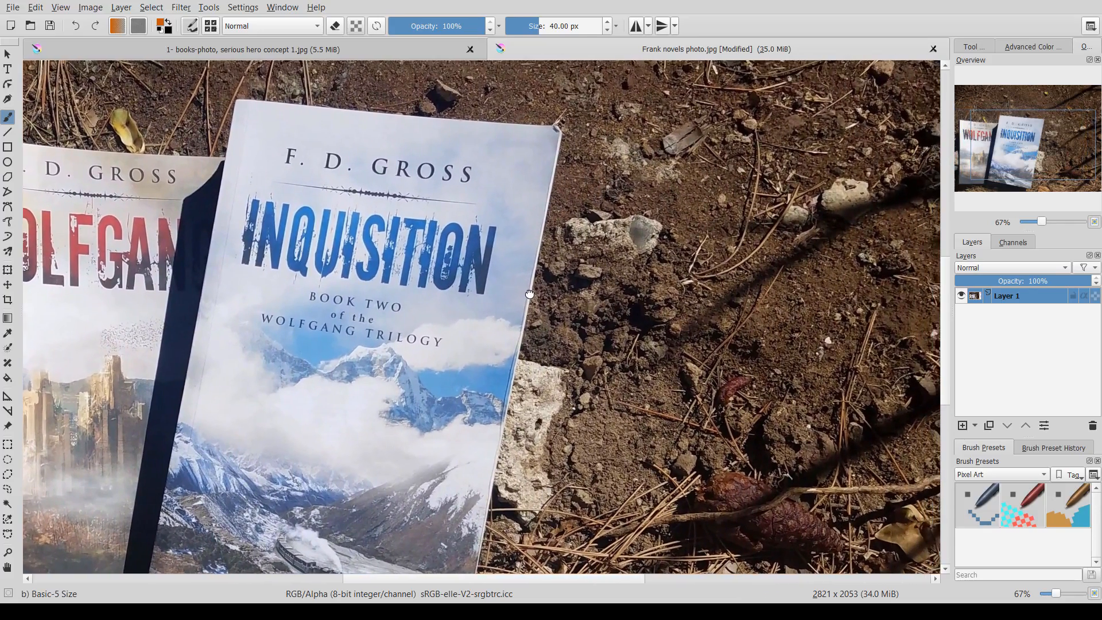
pyautogui.press('-')
pyautogui.press('-')
pyautogui.press('+')
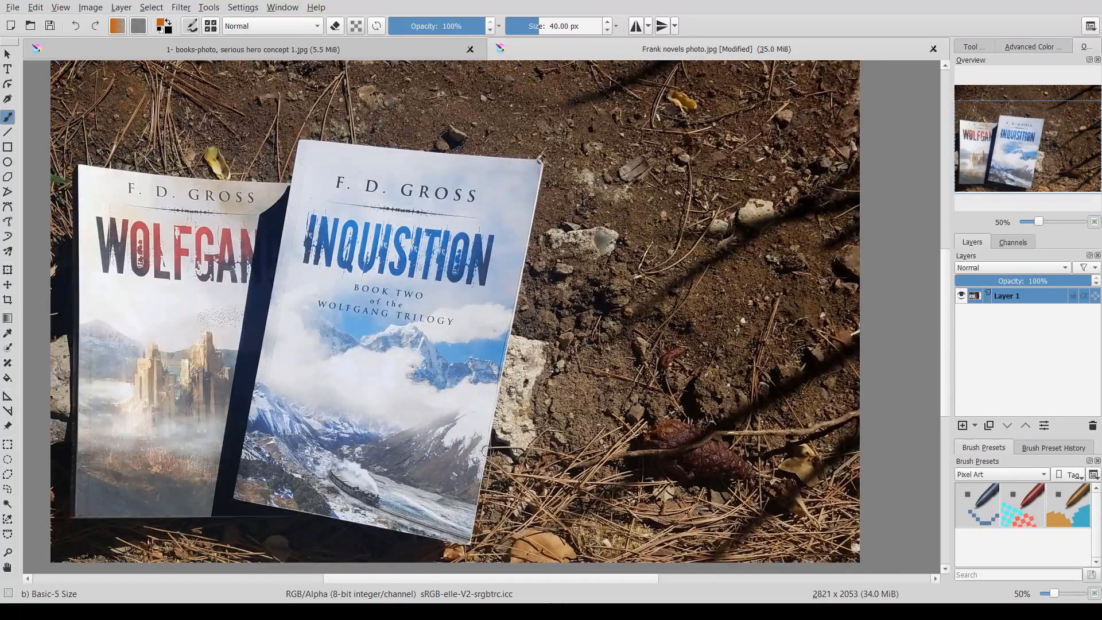
# - Add a new empty layer, glance at the reference concept document, and reselect the original photo layer
pyautogui.click(962, 425)
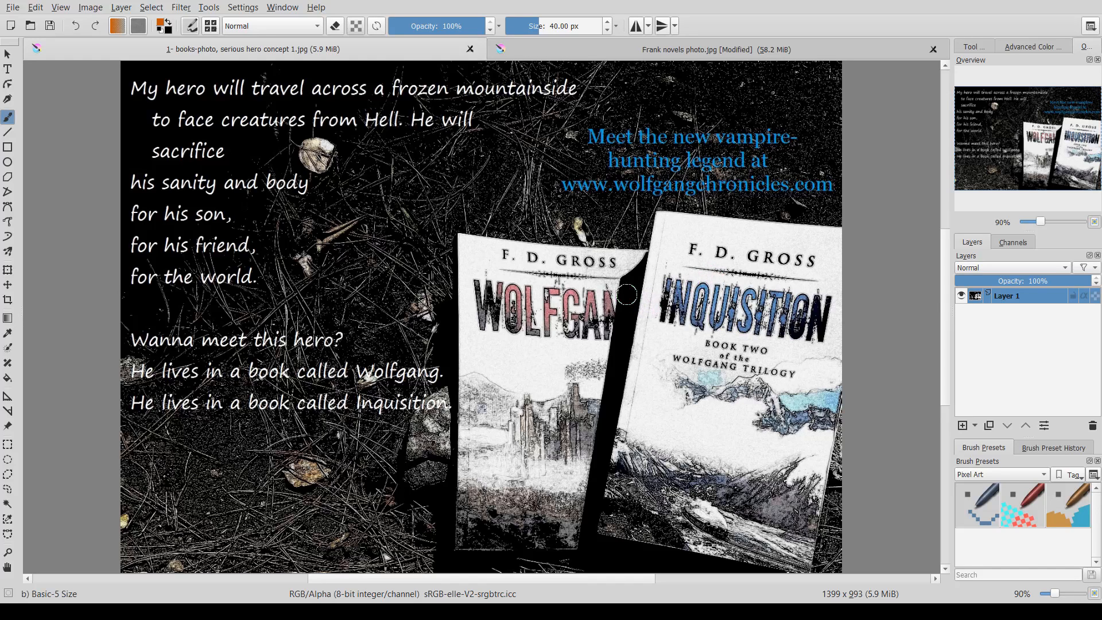
pyautogui.click(4, 71)
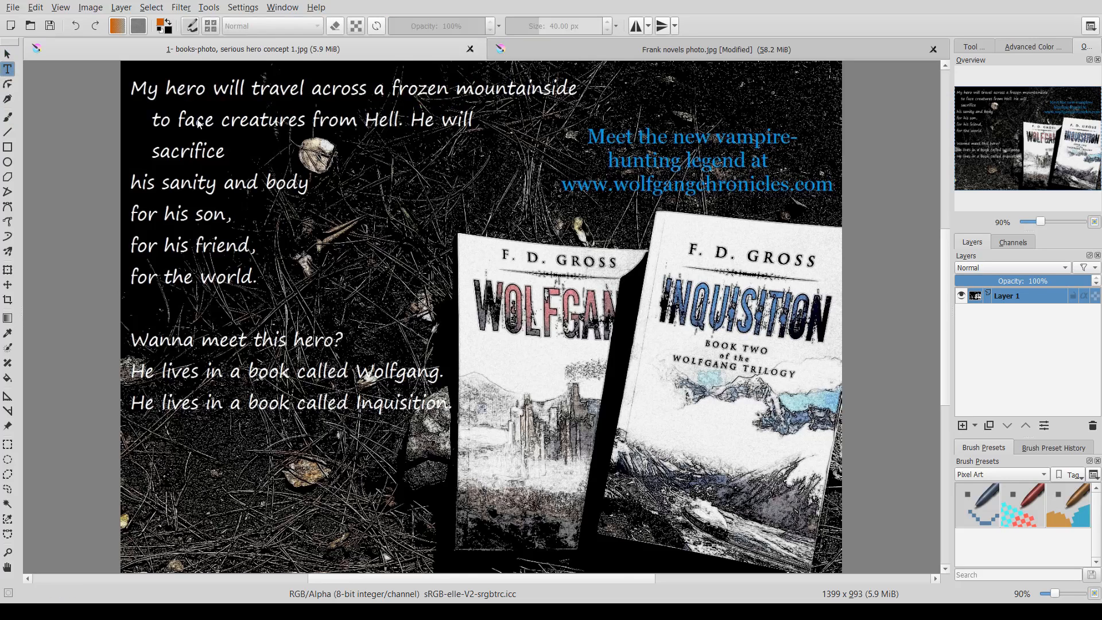
pyautogui.click(543, 50)
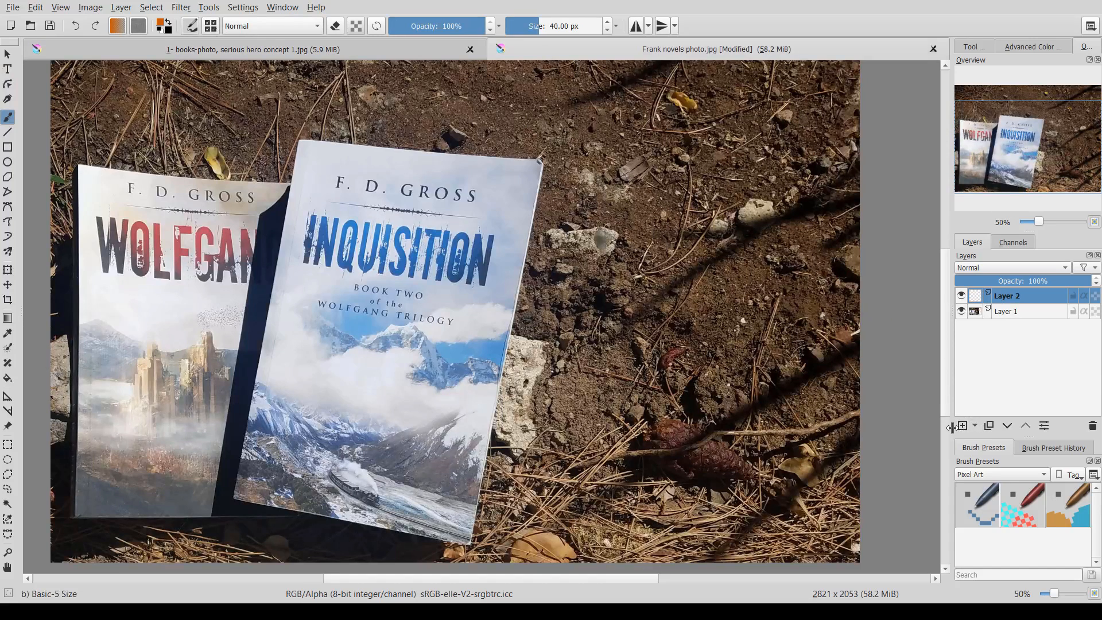
pyautogui.click(1014, 312)
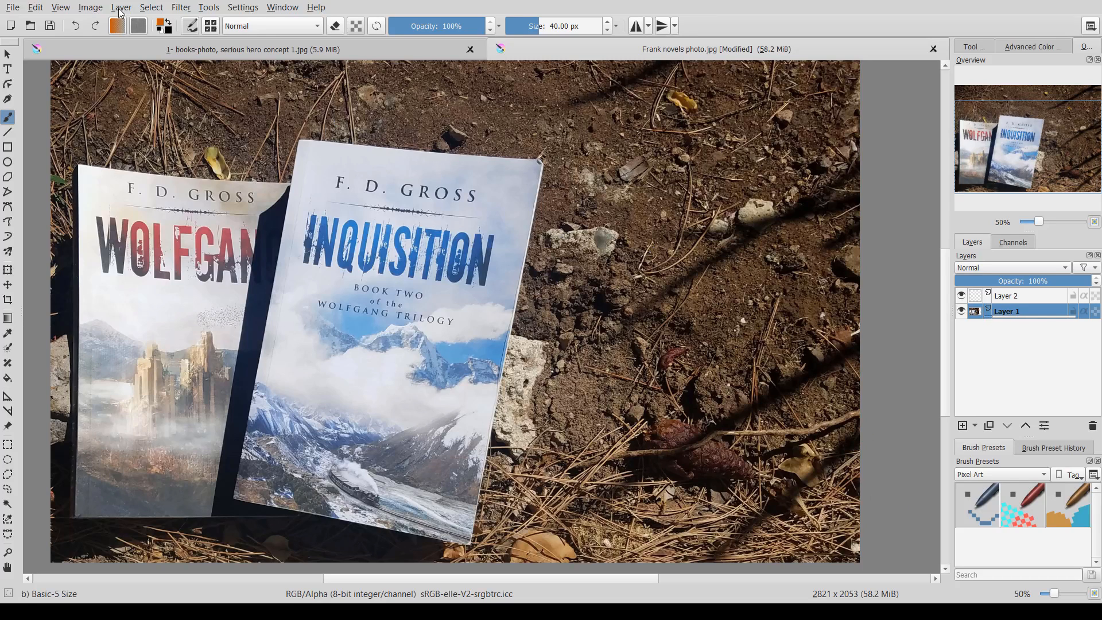
# - Try a filter on the photo layer, toggling undo and redo to compare, and leave it undone
pyautogui.click(184, 9)
pyautogui.click(410, 127)
pyautogui.hotkey('ctrl', 'z')
pyautogui.hotkey('ctrl', 'z')
pyautogui.hotkey('ctrl', 'z')
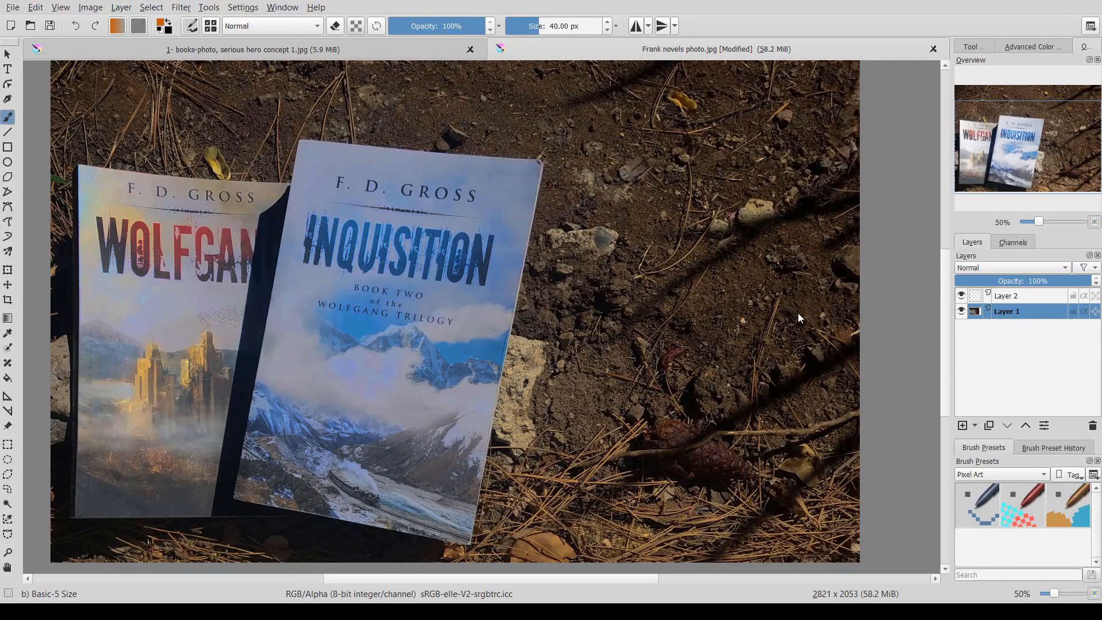
pyautogui.hotkey('ctrl', 'shift', 'z')
pyautogui.hotkey('ctrl', 'z')
pyautogui.hotkey('ctrl', 'shift', 'z')
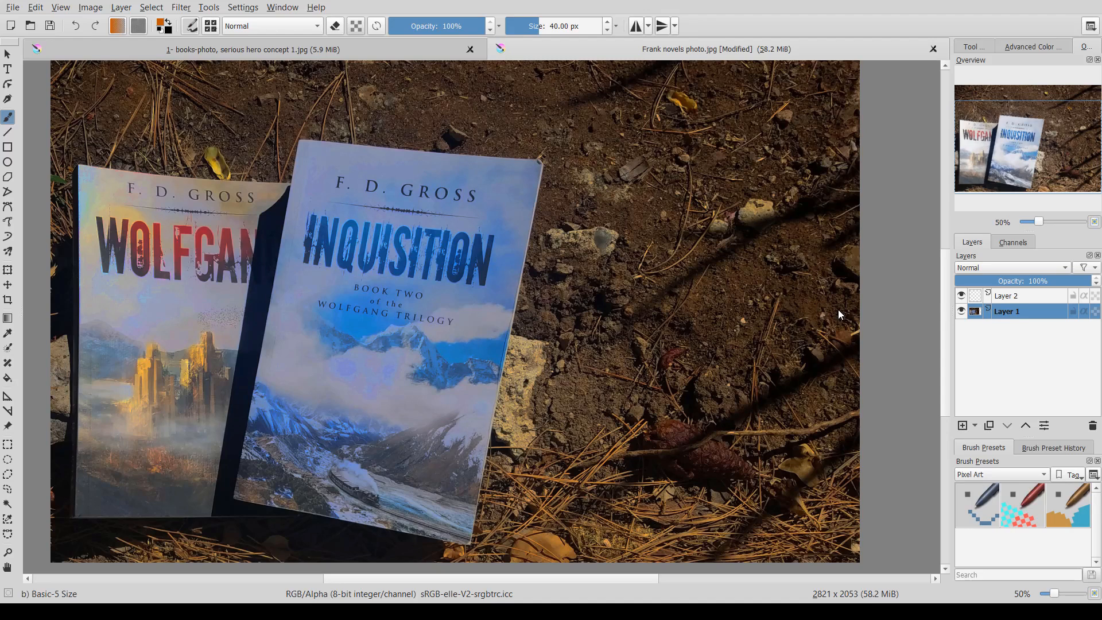
pyautogui.hotkey('ctrl', 'z')
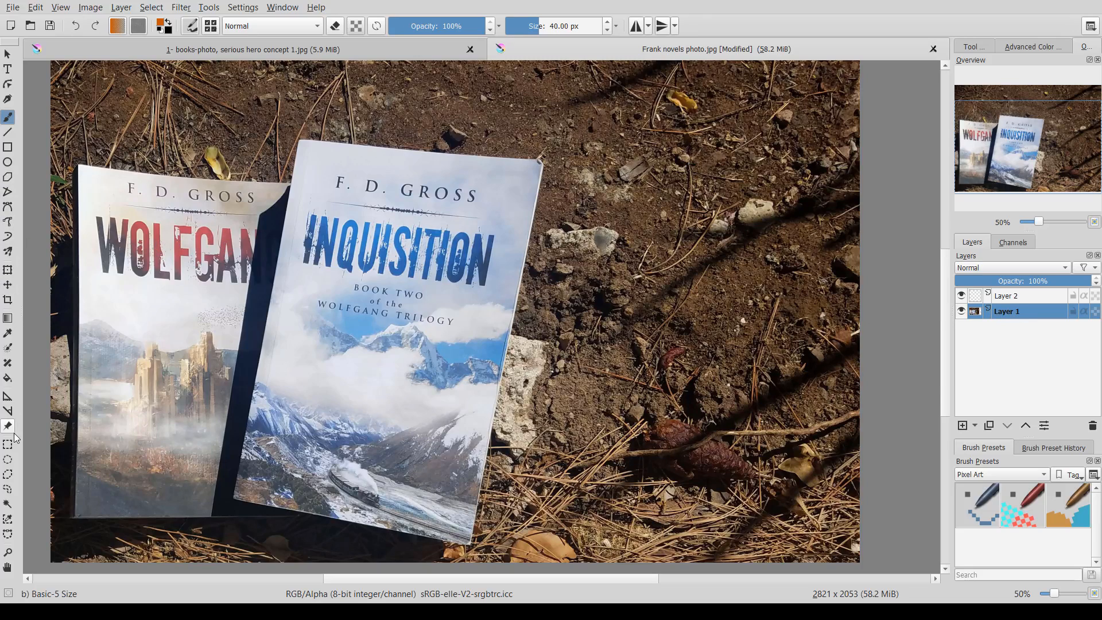
# - Try selecting a cover area with the contiguous selection tool, then deselect
pyautogui.click(8, 503)
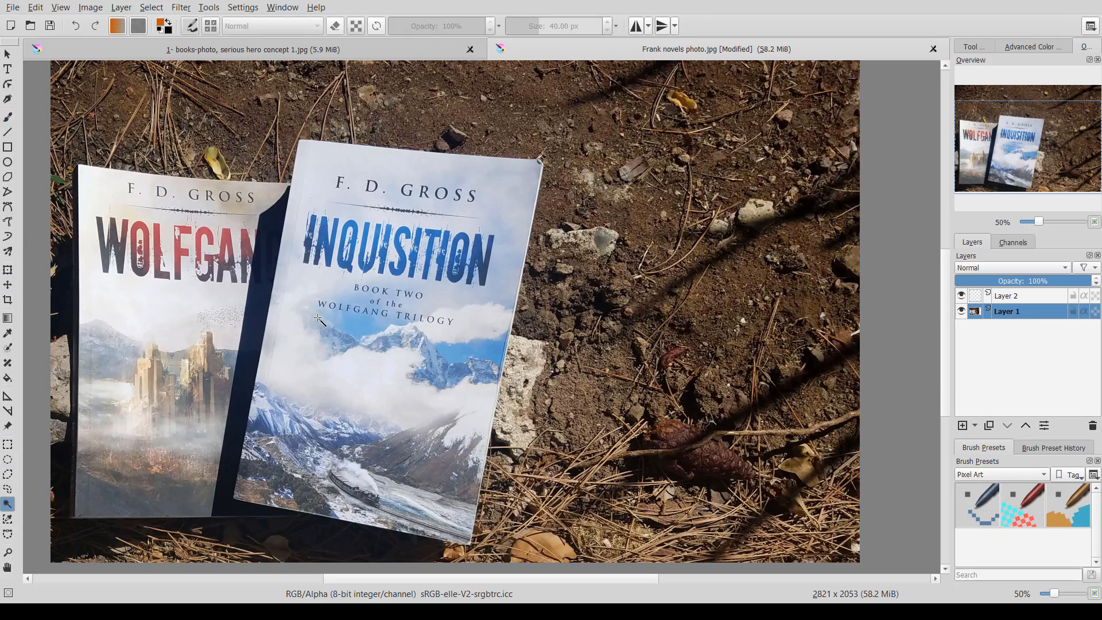
pyautogui.click(318, 317)
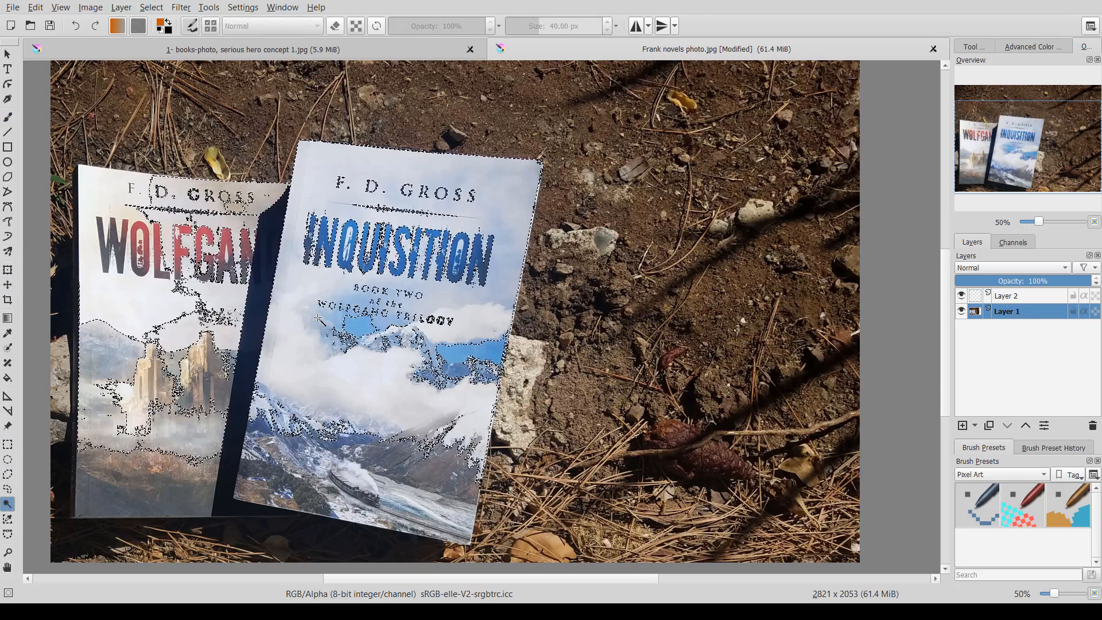
pyautogui.hotkey('ctrl', 'shift', 'a')
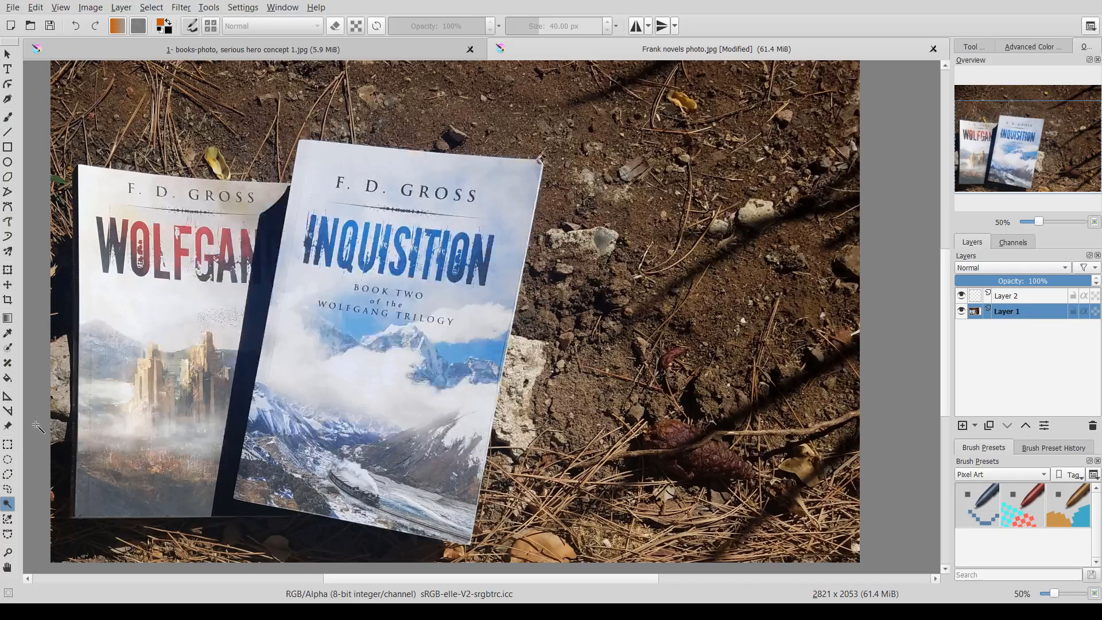
pyautogui.click(12, 448)
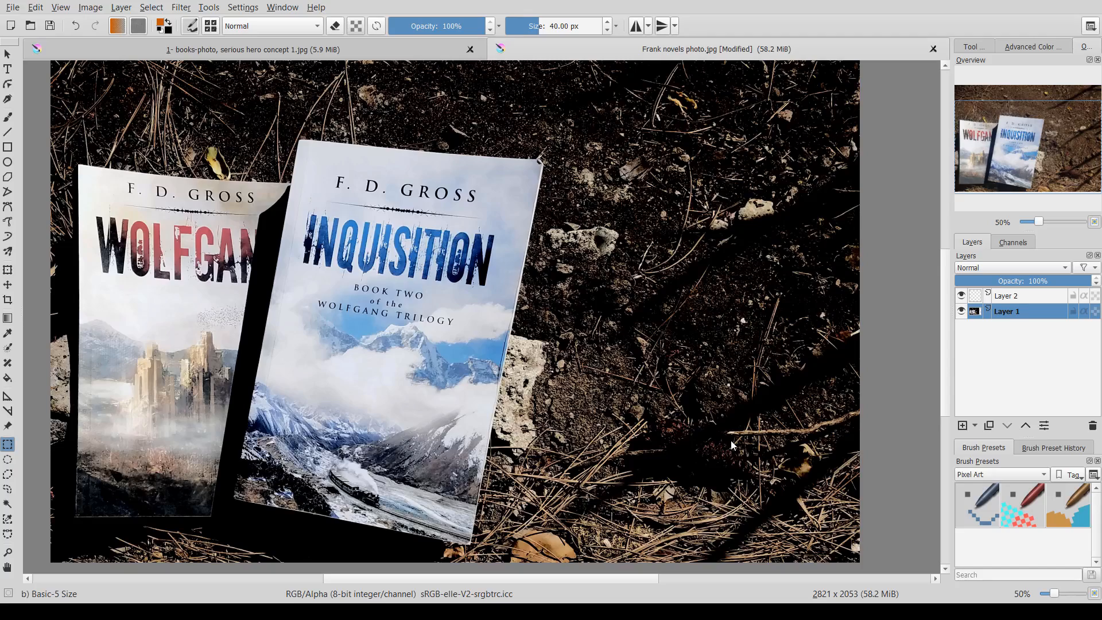
pyautogui.scroll(-1, 630, 409)
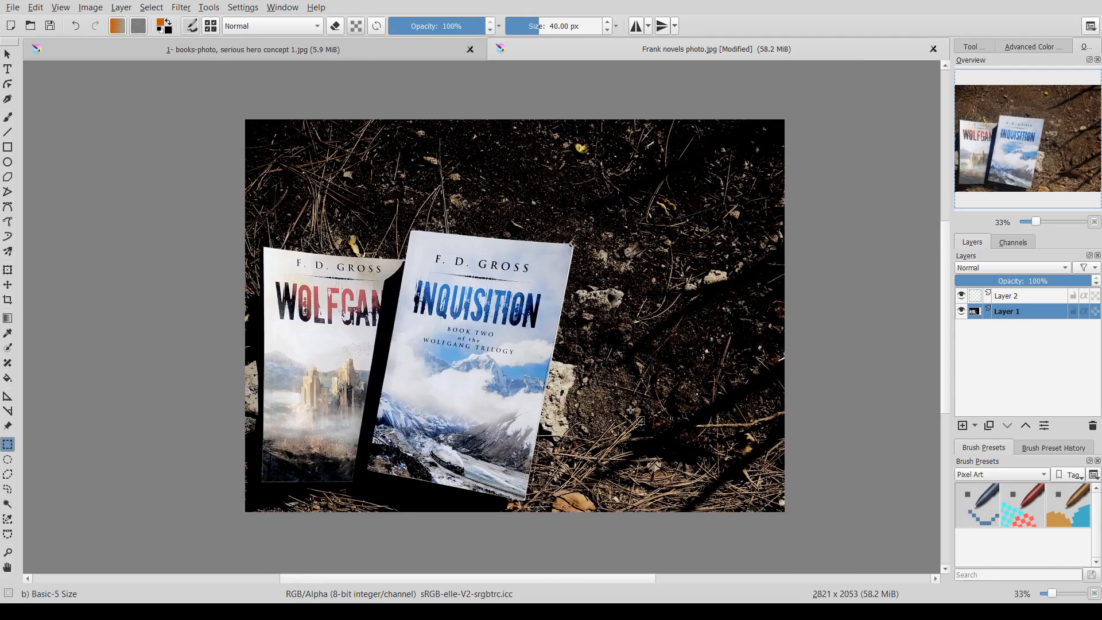
pyautogui.scroll(1, 630, 409)
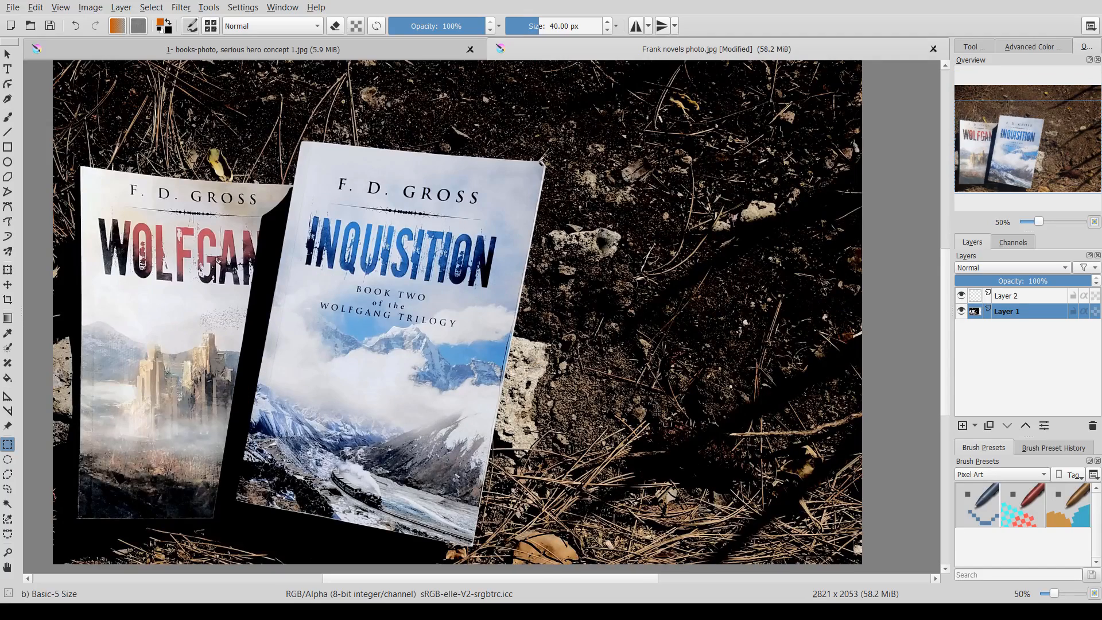
pyautogui.moveTo(633, 395)
pyautogui.mouseDown()
pyautogui.moveTo(624, 380)
pyautogui.moveTo(627, 396)
pyautogui.mouseUp()
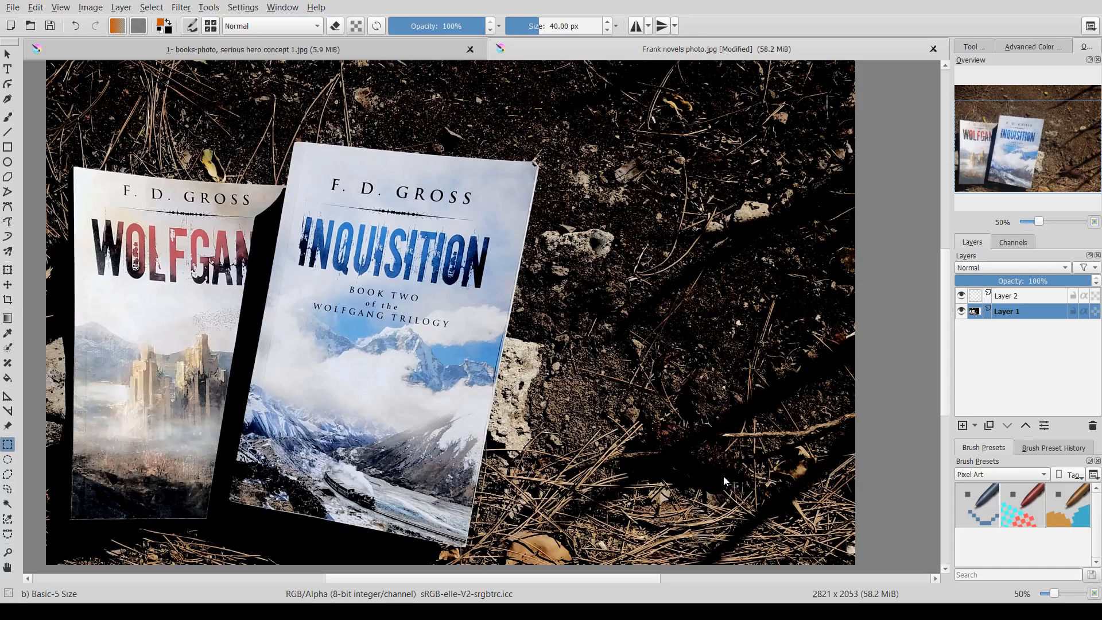
pyautogui.click(936, 509)
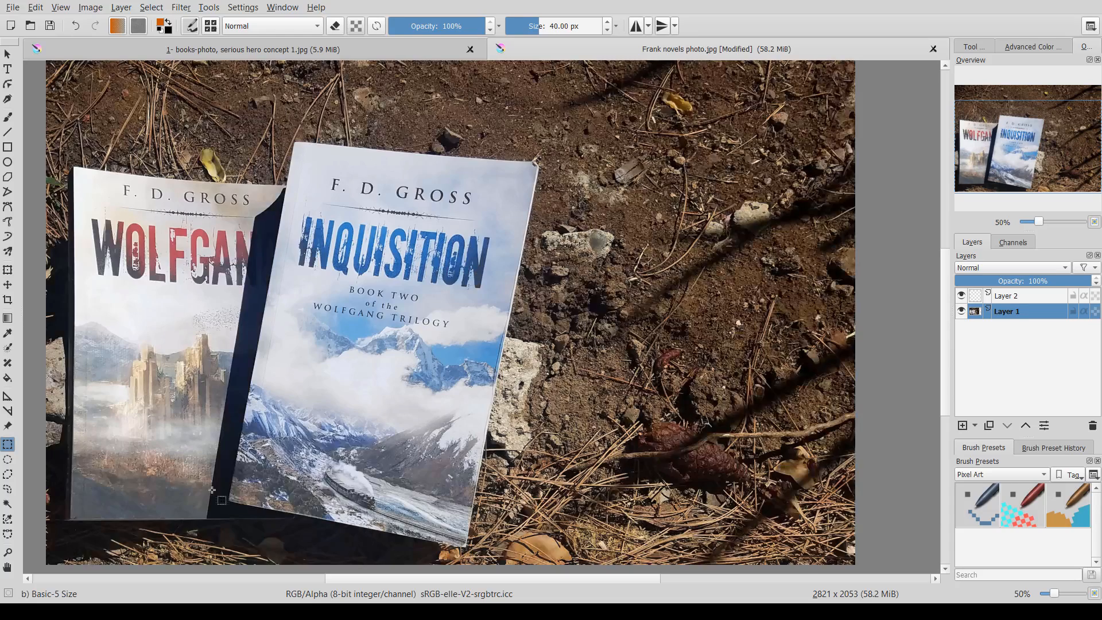
# - Draw a polygonal selection tracing the outline of both book covers
pyautogui.click(8, 488)
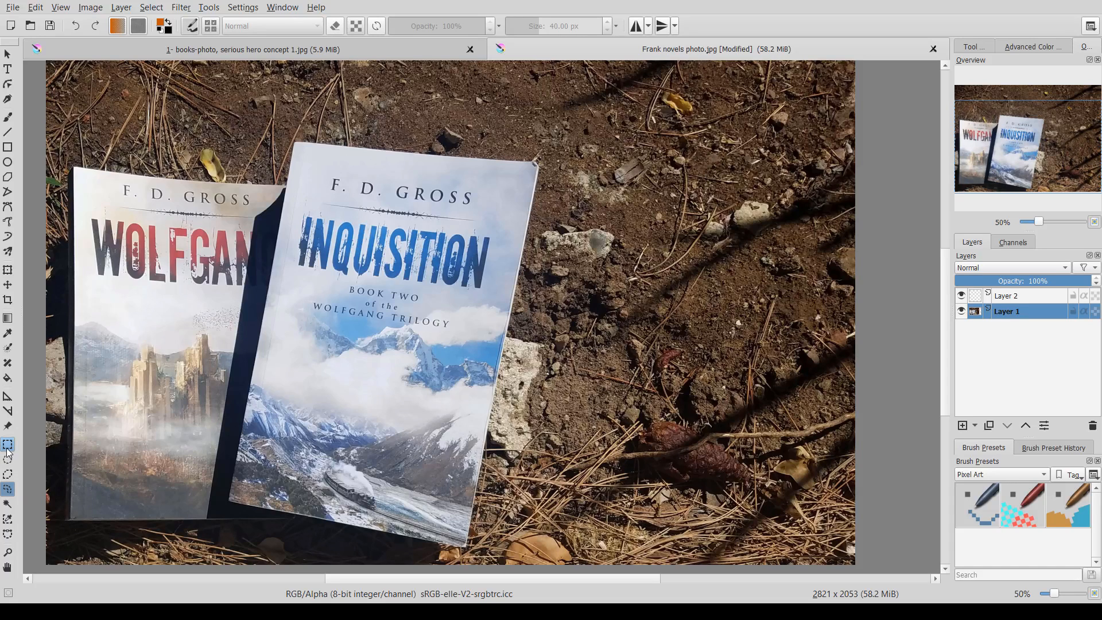
pyautogui.click(8, 475)
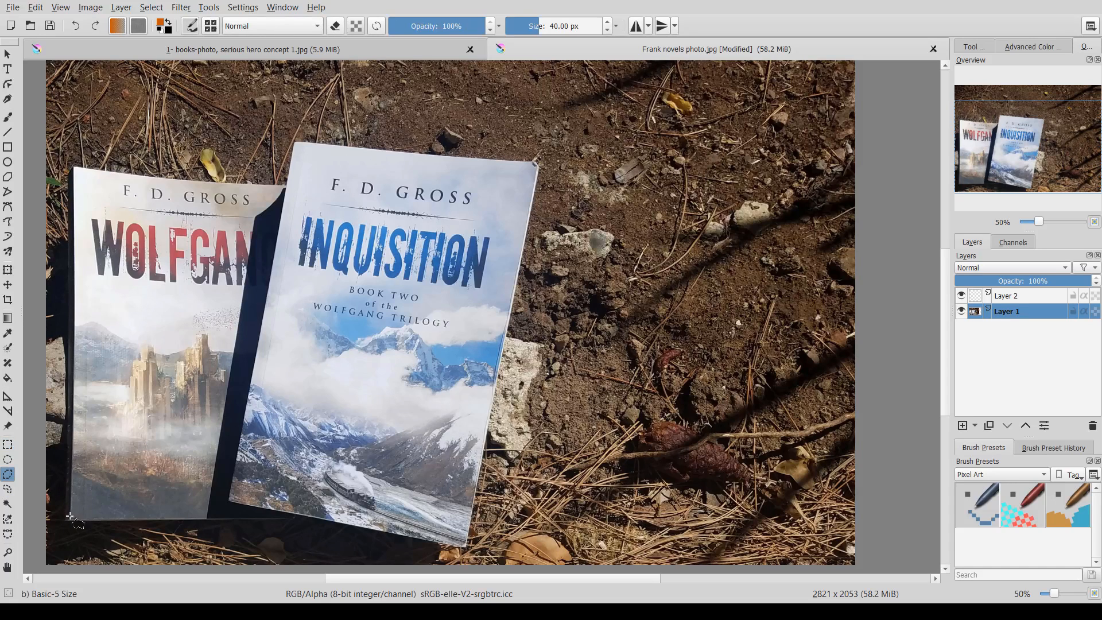
pyautogui.click(69, 523)
pyautogui.click(319, 520)
pyautogui.click(465, 548)
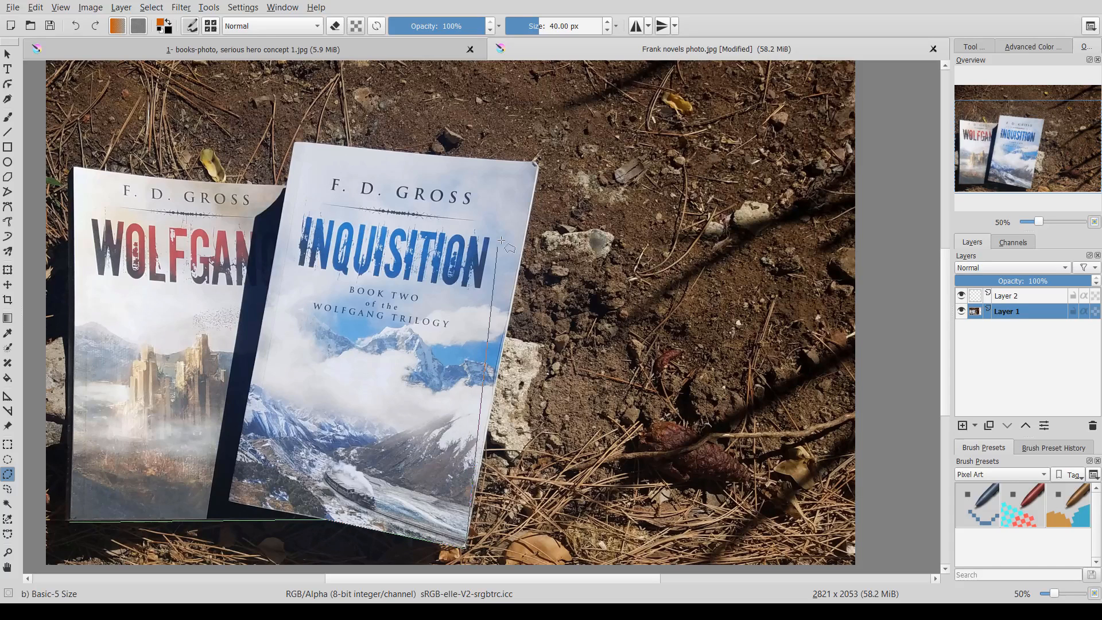
pyautogui.click(537, 163)
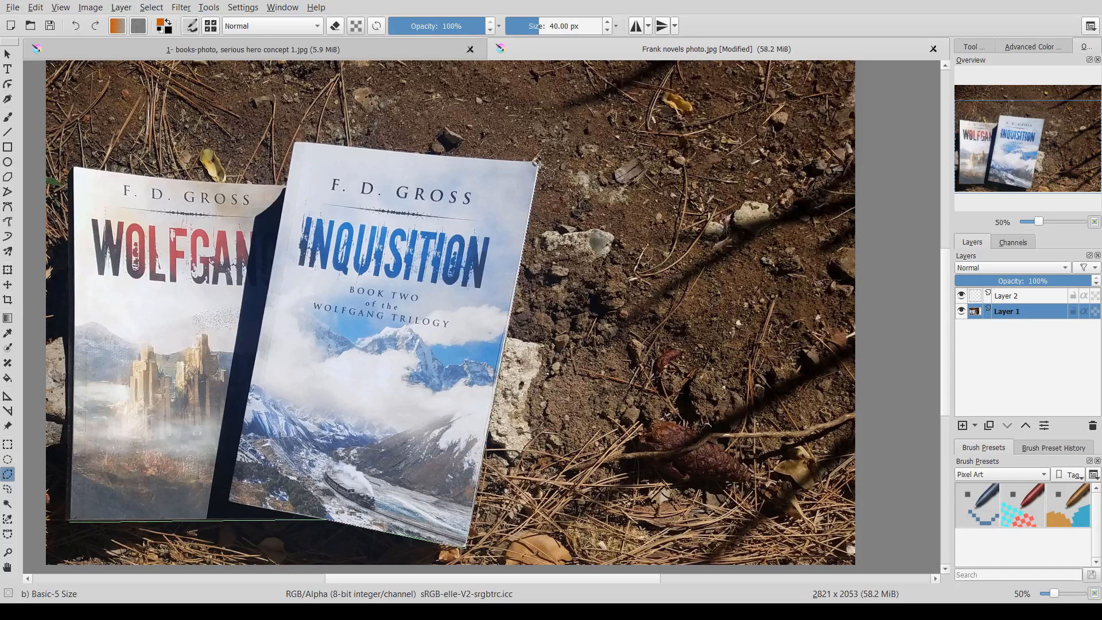
pyautogui.click(294, 141)
pyautogui.click(286, 184)
pyautogui.click(74, 168)
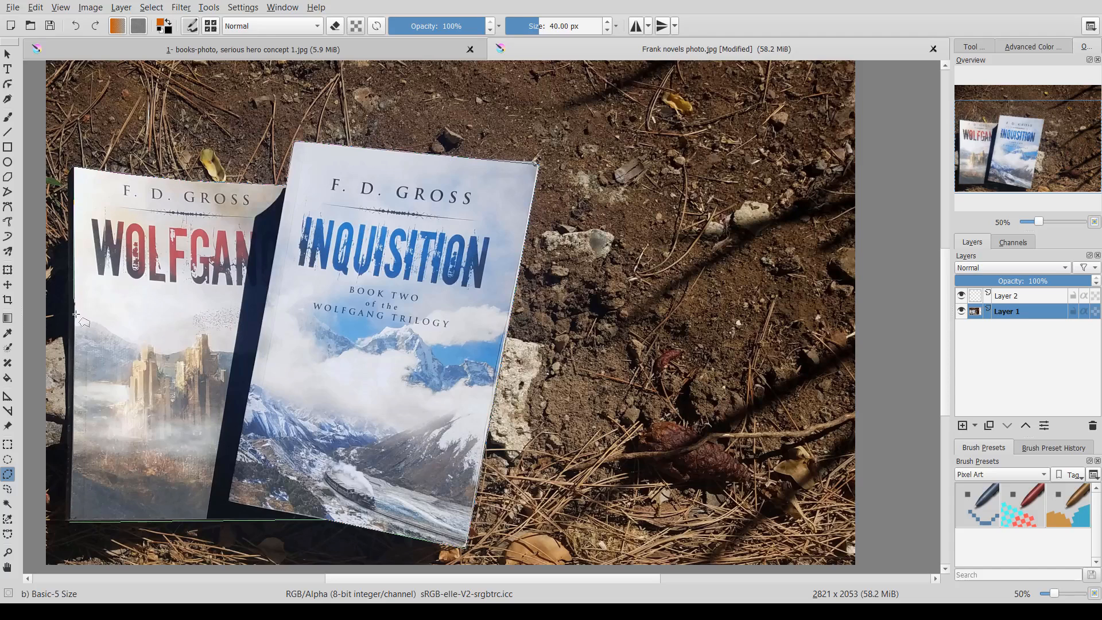
pyautogui.click(69, 521)
# - Delete the selected book area from the photo layer, switch to Layer 2, and undo the deletion
pyautogui.click(8, 54)
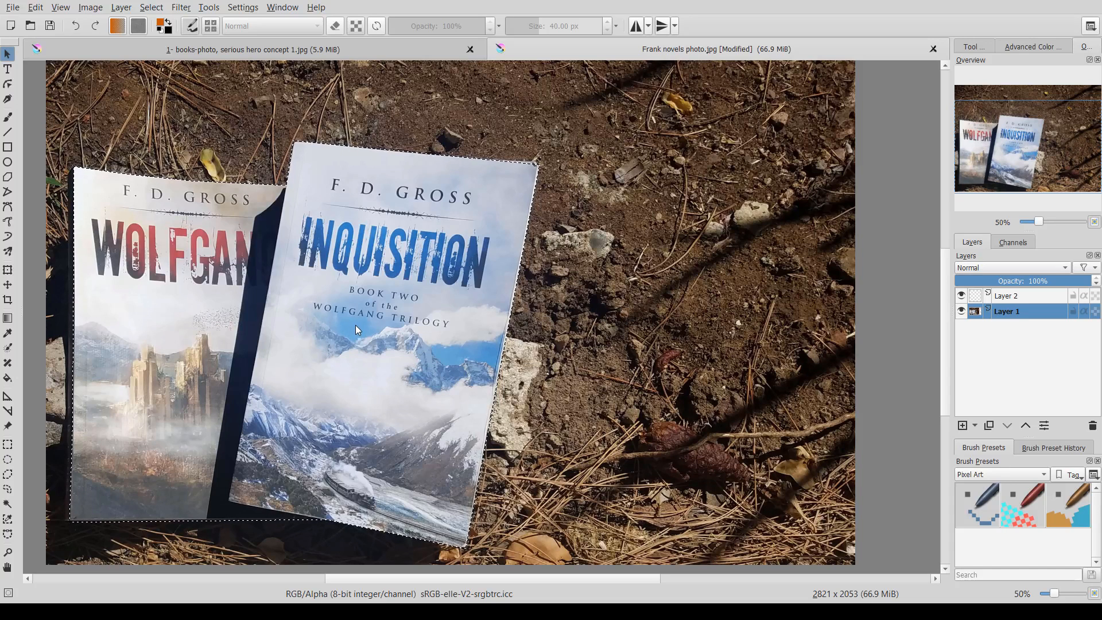
pyautogui.press('Delete')
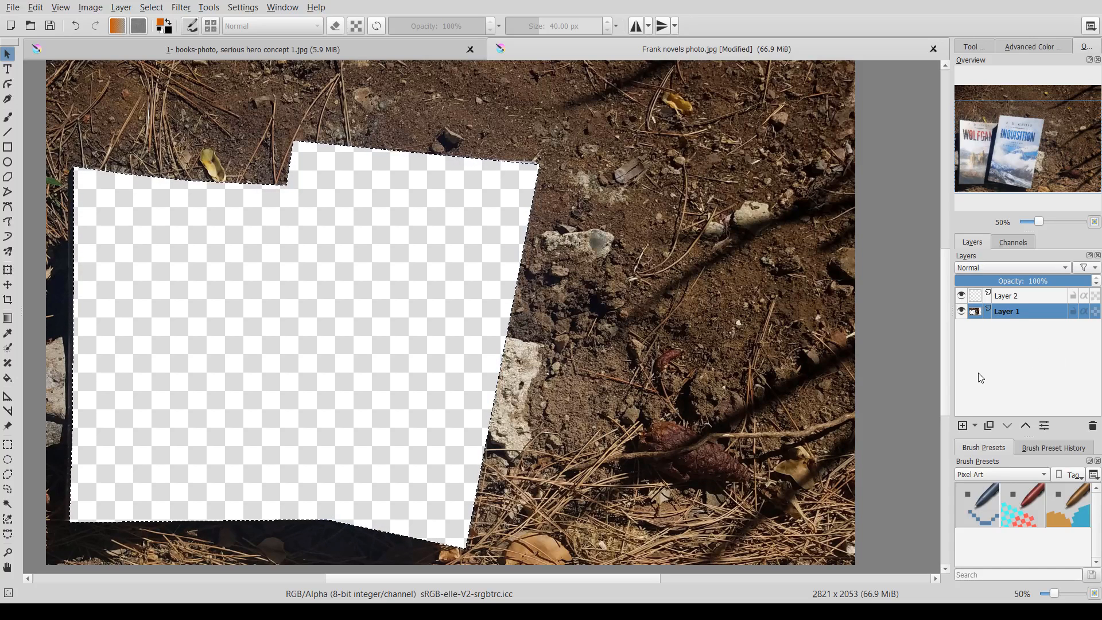
pyautogui.click(999, 299)
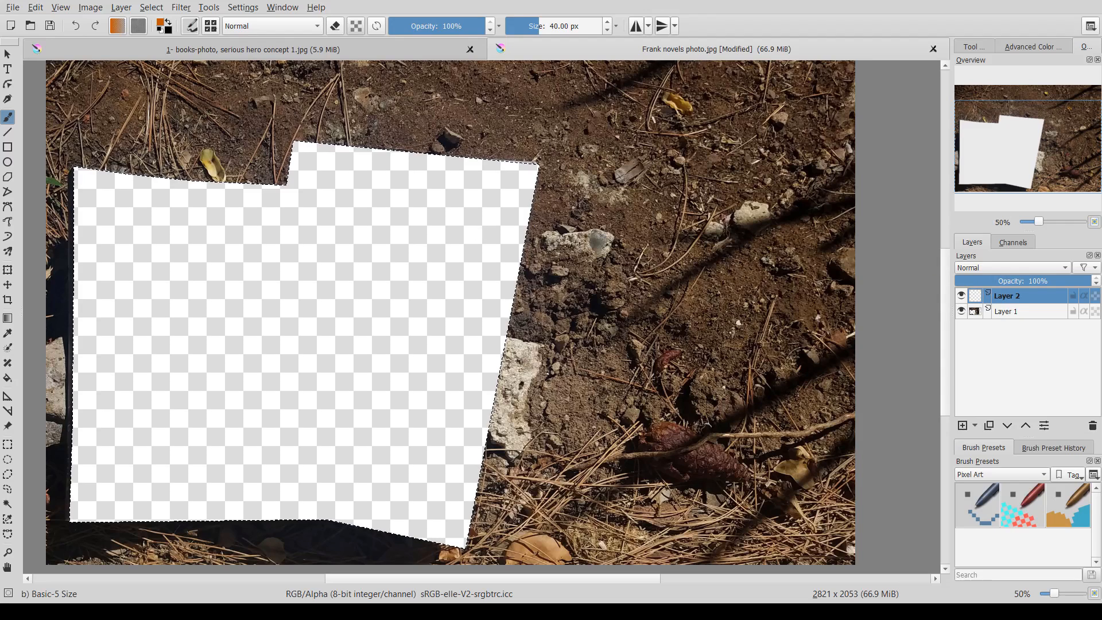
pyautogui.hotkey('ctrl', 'z')
# - Pick the Pencil-2 brush preset from the popup palette
pyautogui.rightClick(463, 276)
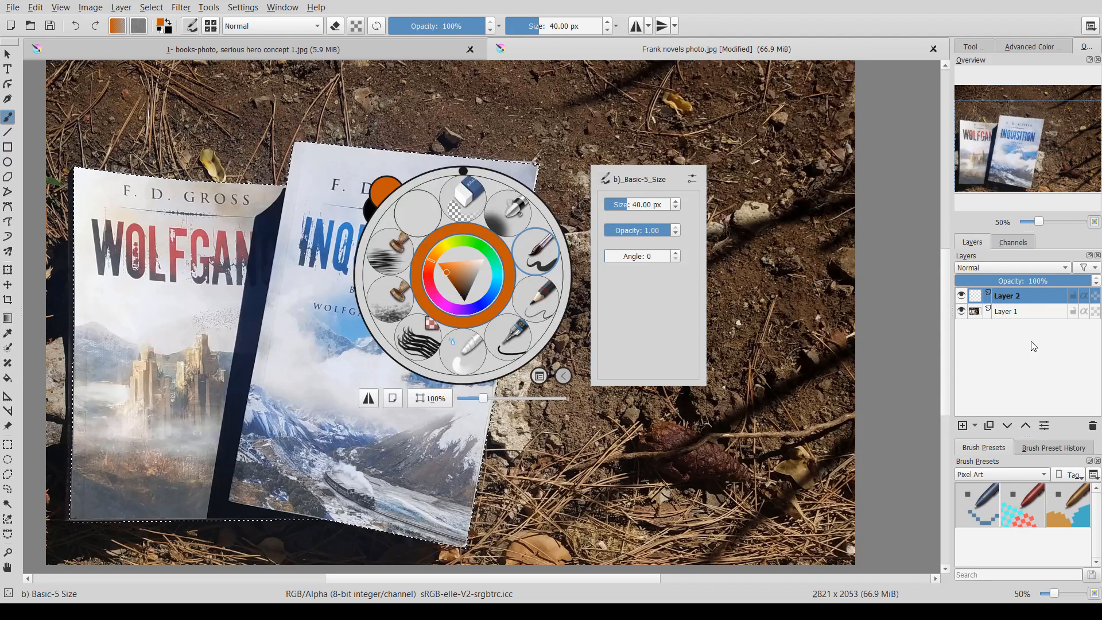
pyautogui.click(7, 72)
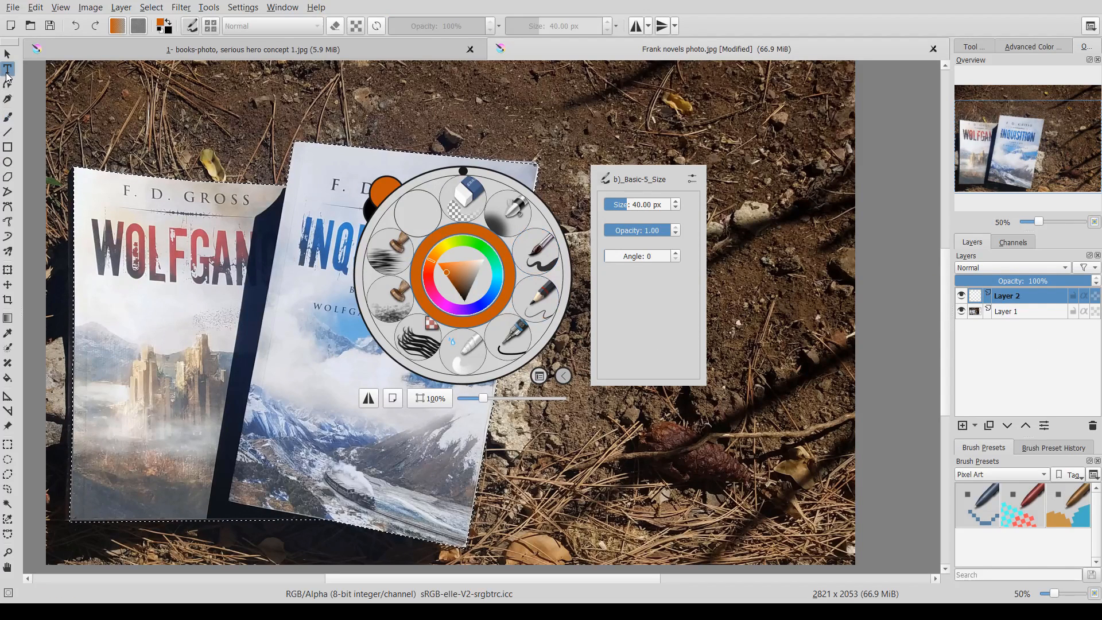
pyautogui.click(521, 300)
pyautogui.rightClick(380, 296)
pyautogui.rightClick(393, 294)
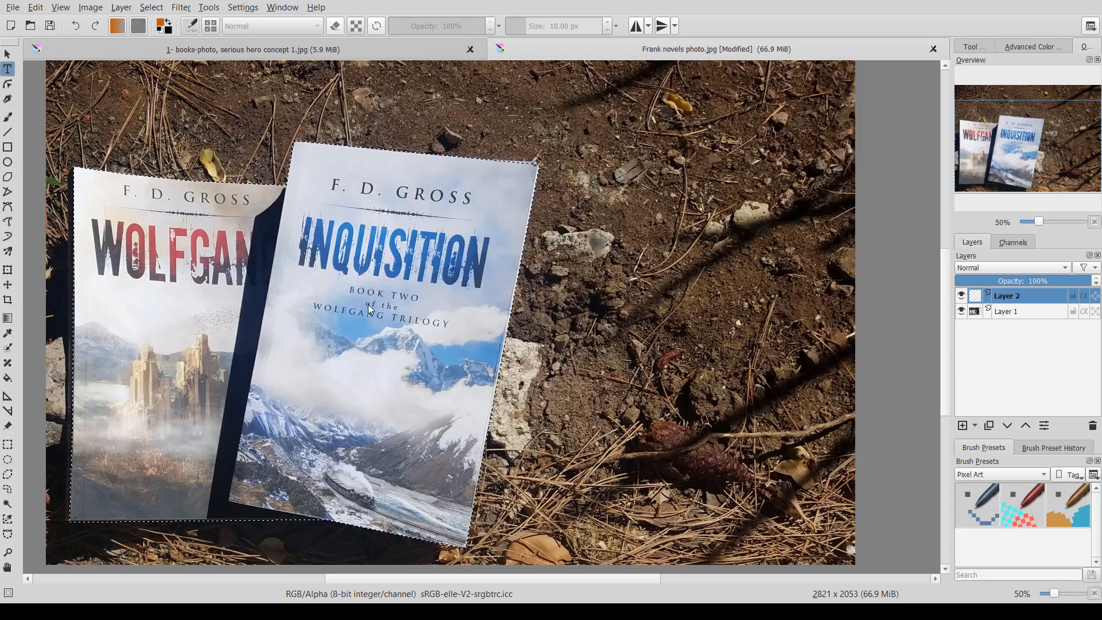
# - Paste the copied book covers as a new layer
pyautogui.click(7, 55)
pyautogui.click(8, 444)
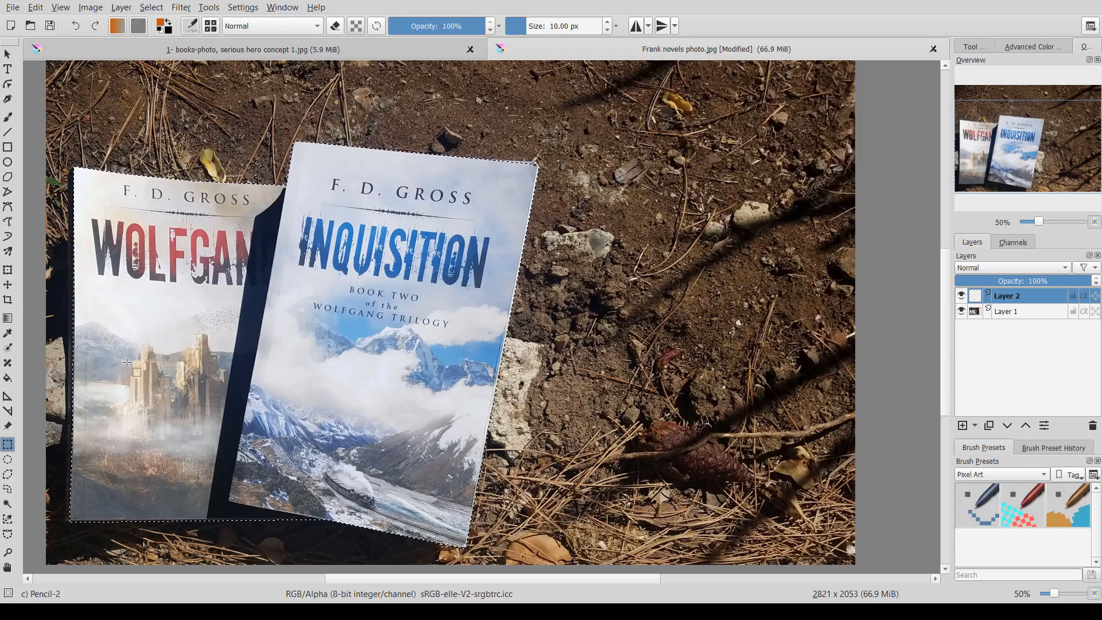
pyautogui.hotkey('ctrl', 'v')
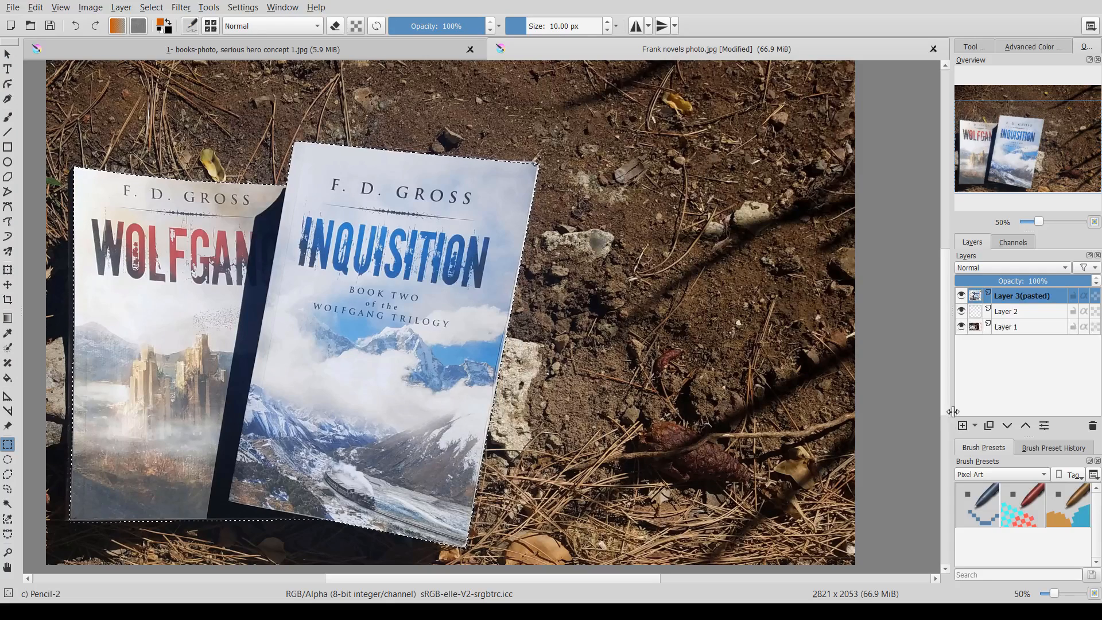
# - Toggle the layers' visibility to compare them, leaving Layer 2 hidden and Layer 1 selected
pyautogui.click(962, 327)
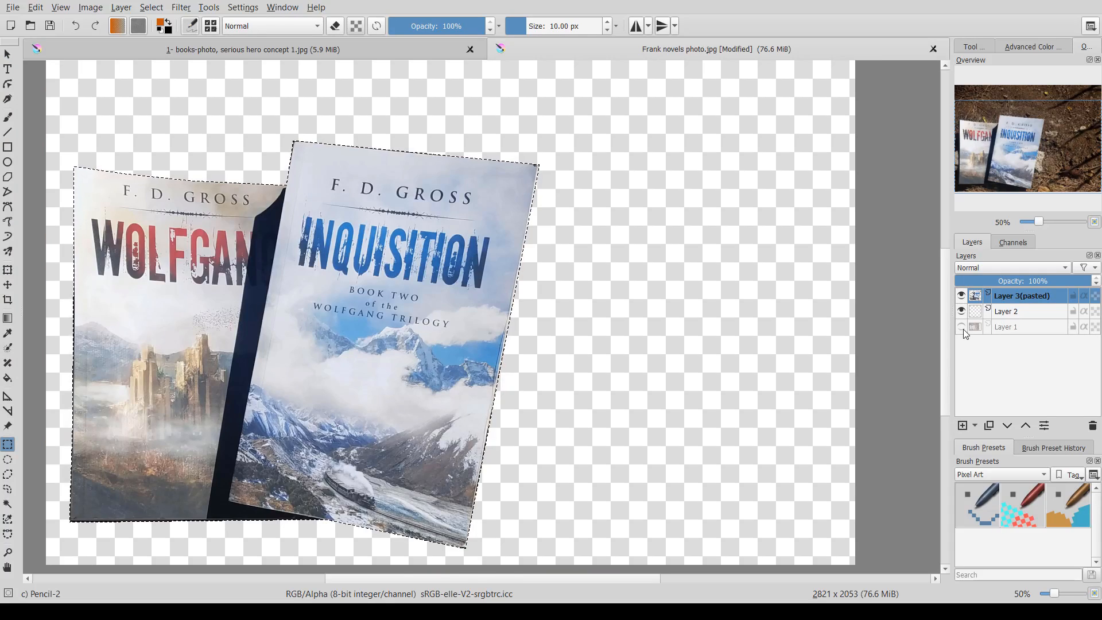
pyautogui.click(962, 327)
pyautogui.click(962, 296)
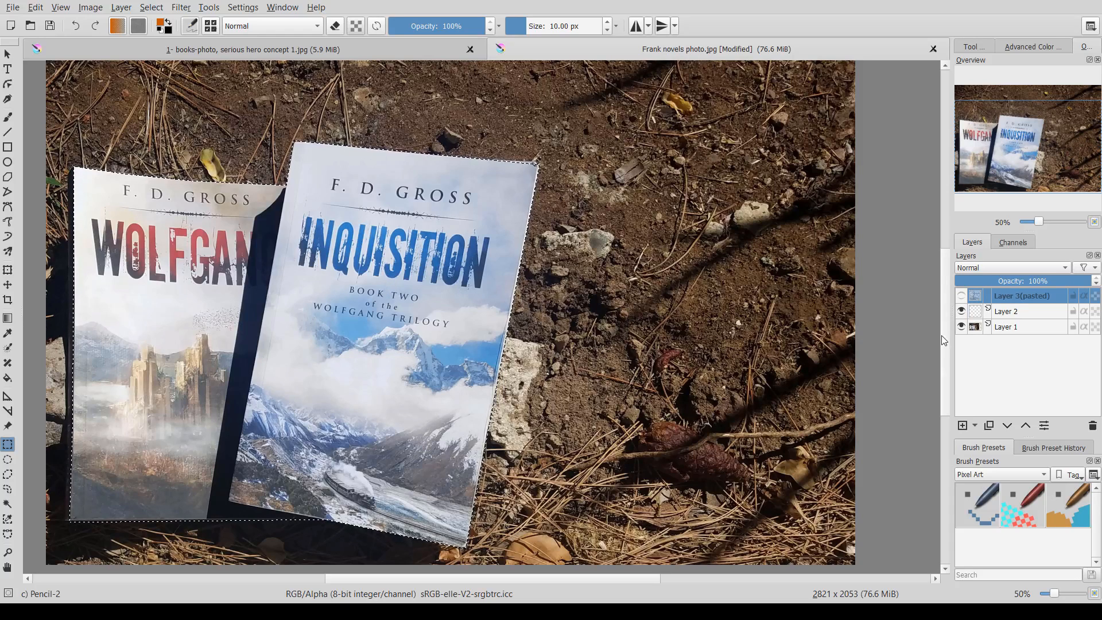
pyautogui.click(961, 311)
pyautogui.click(962, 326)
pyautogui.click(961, 327)
pyautogui.click(962, 327)
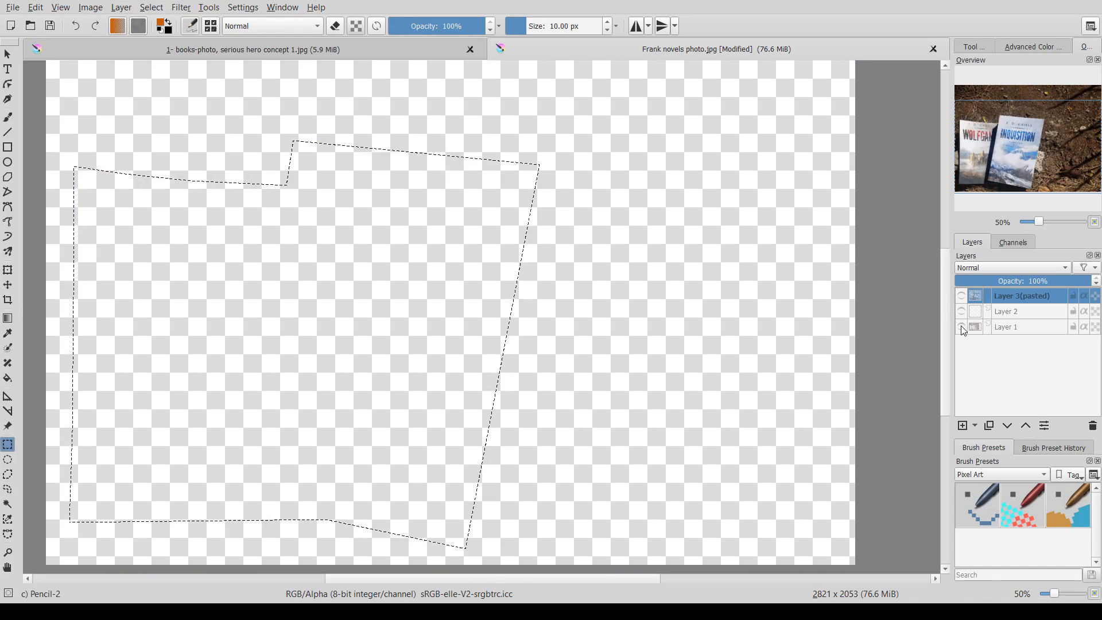
pyautogui.click(961, 326)
pyautogui.click(961, 295)
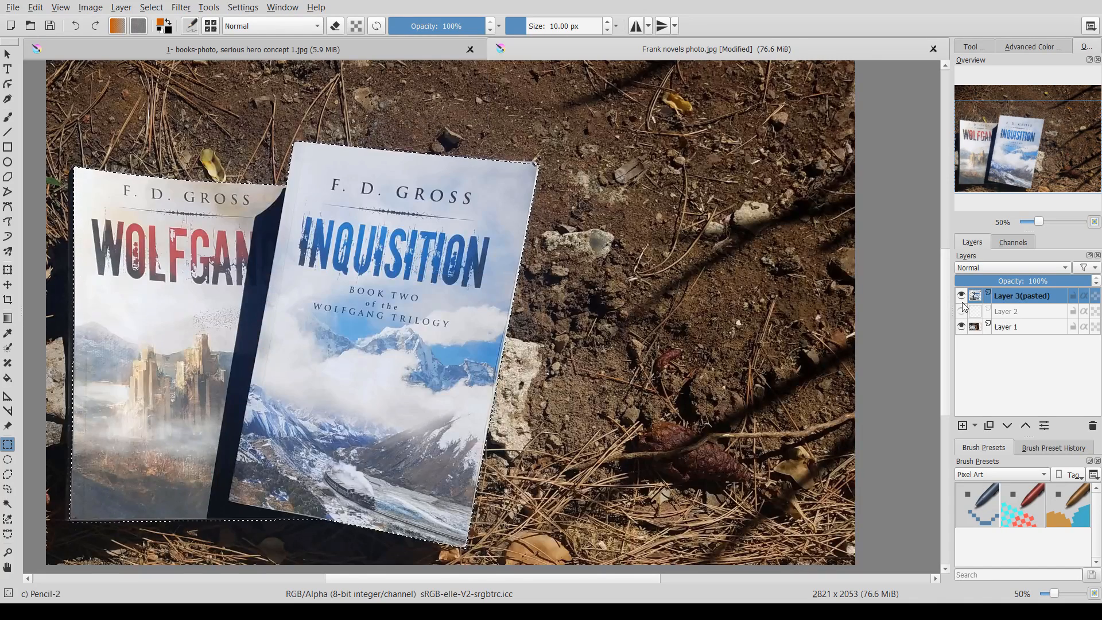
pyautogui.click(997, 329)
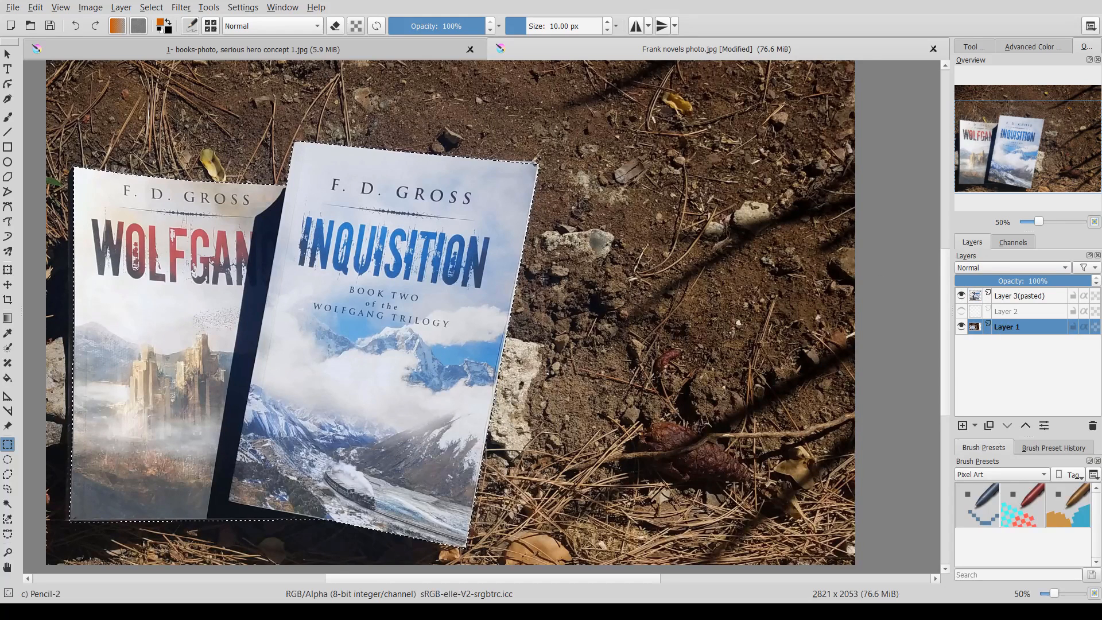
# - Undo the last change to the photo layer, deselect everything, and show the pasted book layer again
pyautogui.click(962, 296)
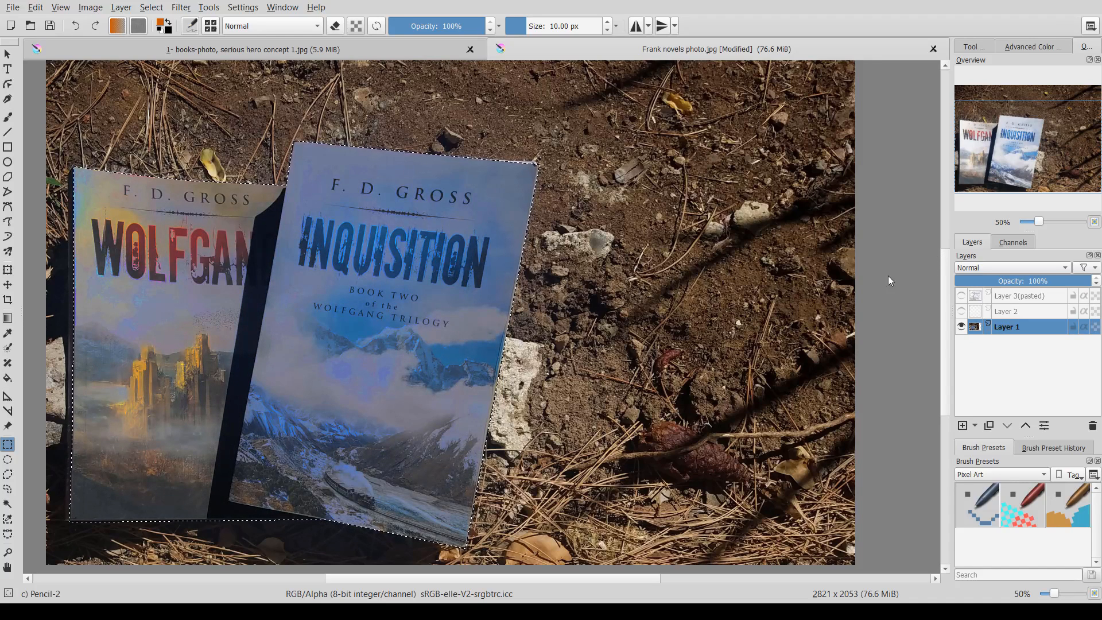
pyautogui.hotkey('ctrl', 'z')
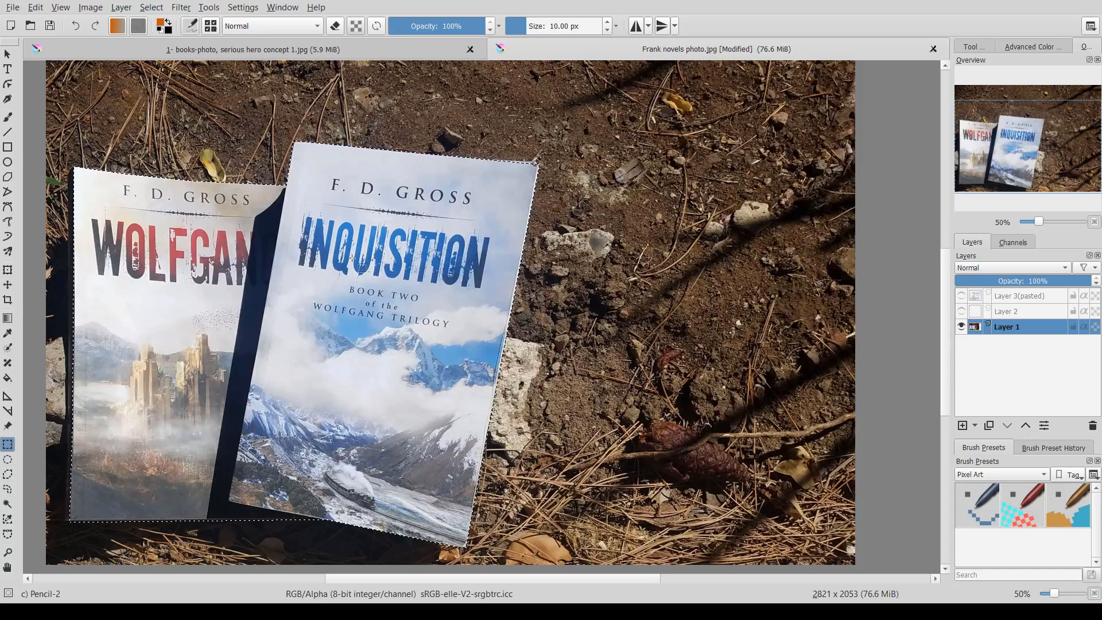
pyautogui.hotkey('ctrl', 'shift', 'a')
pyautogui.click(961, 295)
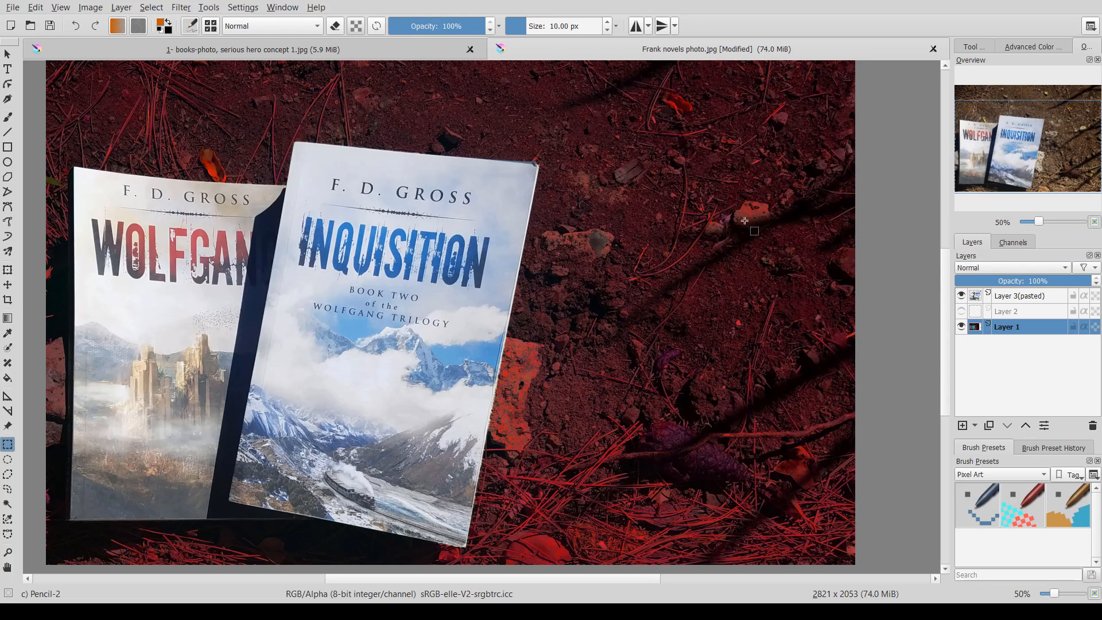
# - Zoom and pan around the tinted photo to examine the covers and the empty background
pyautogui.scroll(-1, 746, 231)
pyautogui.moveTo(725, 234); pyautogui.dragTo(632, 303)
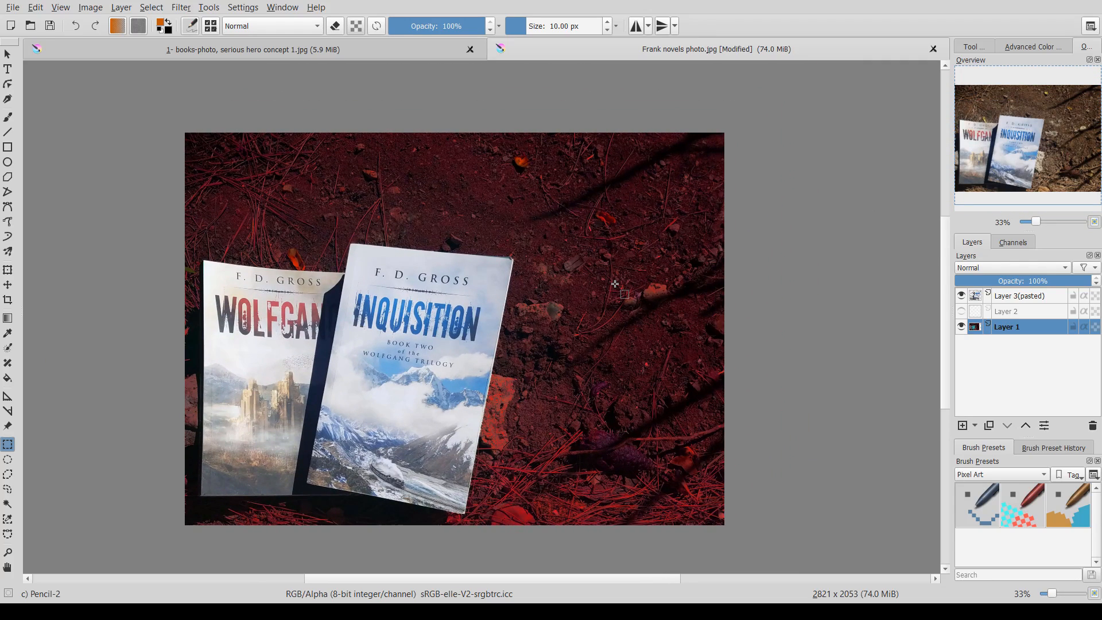
pyautogui.scroll(1, 614, 284)
pyautogui.moveTo(567, 317); pyautogui.dragTo(659, 260)
pyautogui.scroll(3, 659, 259)
pyautogui.scroll(-1, 503, 300)
pyautogui.moveTo(503, 300); pyautogui.dragTo(582, 293)
pyautogui.scroll(-2, 504, 290)
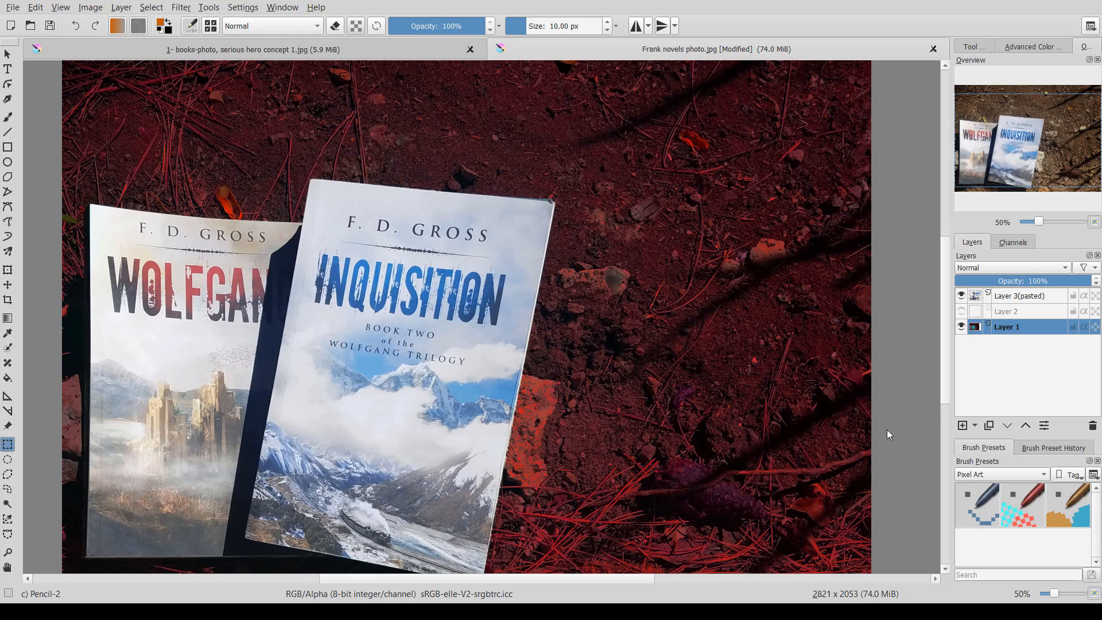
pyautogui.click(246, 52)
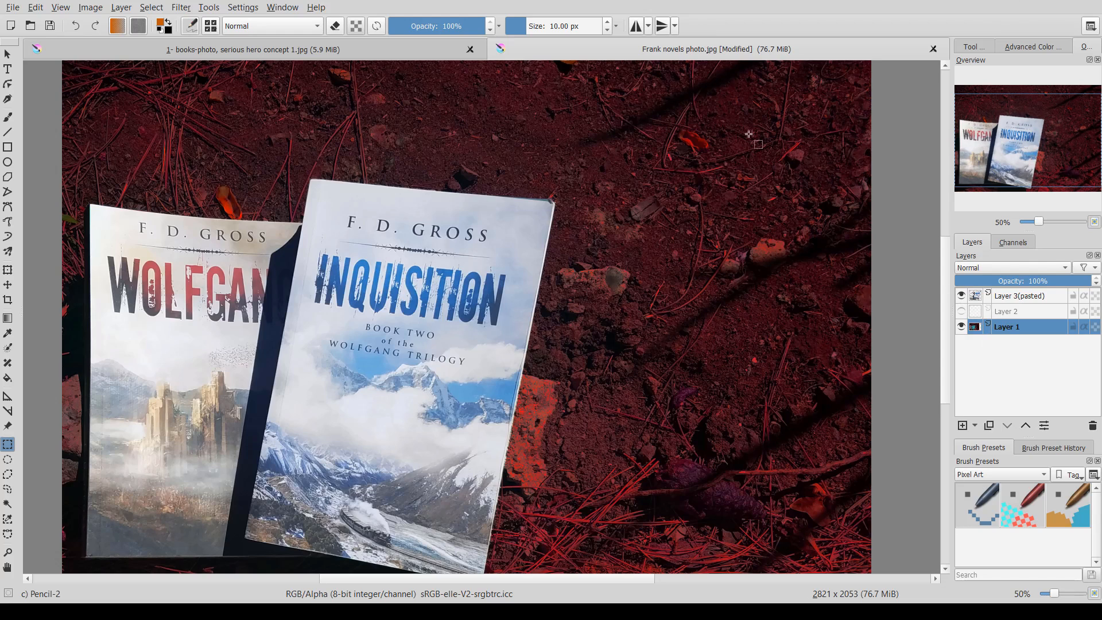
pyautogui.click(961, 426)
pyautogui.click(7, 68)
pyautogui.moveTo(114, 84); pyautogui.dragTo(554, 149)
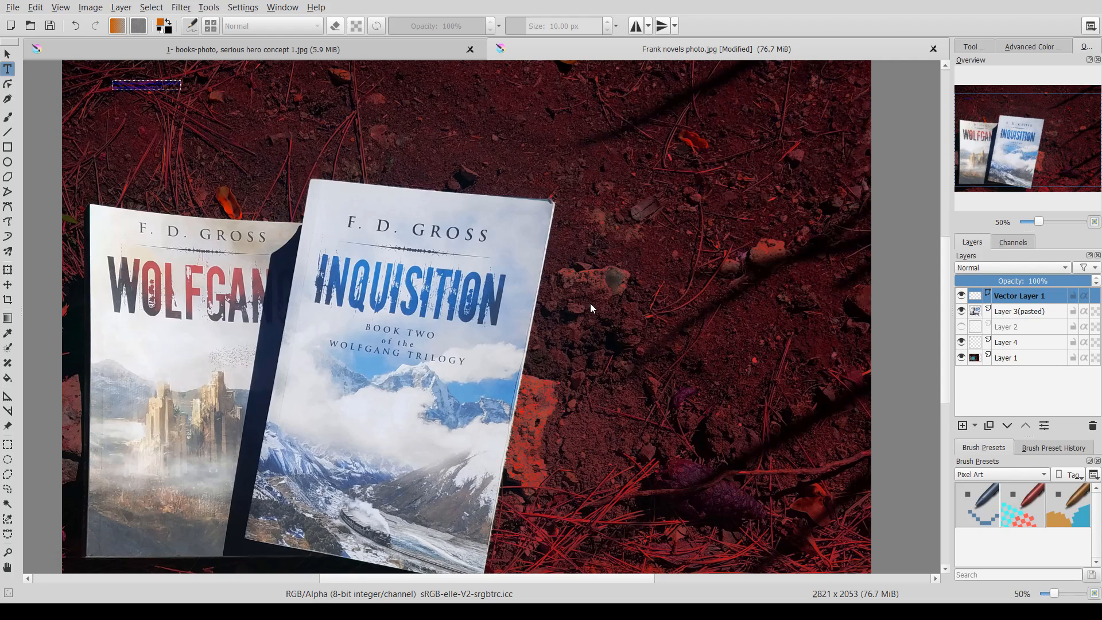
pyautogui.click(557, 442)
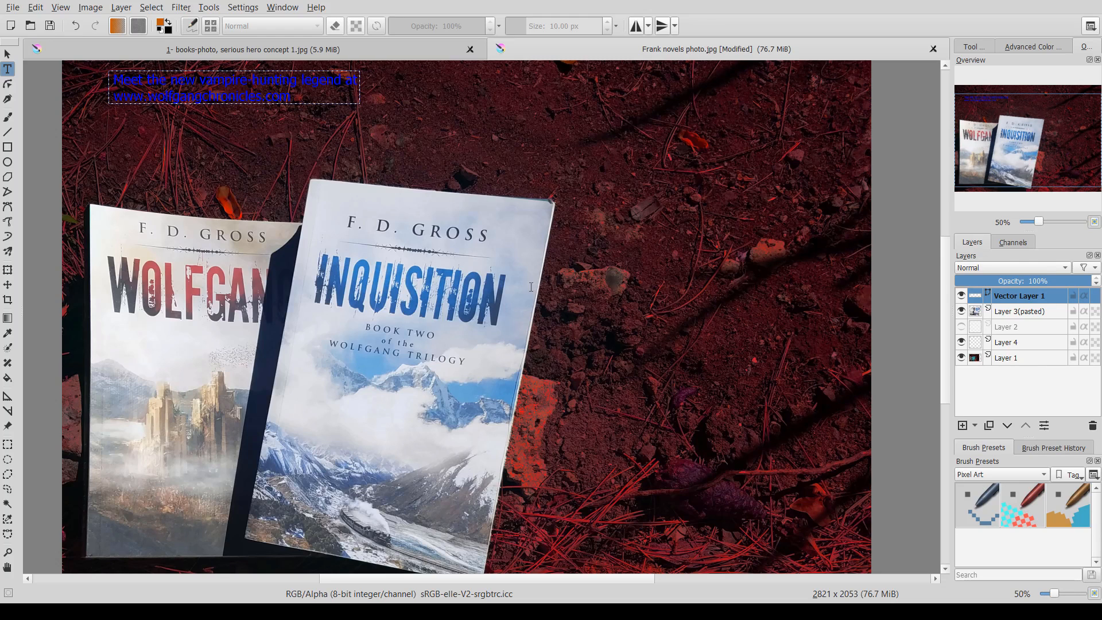
pyautogui.click(543, 429)
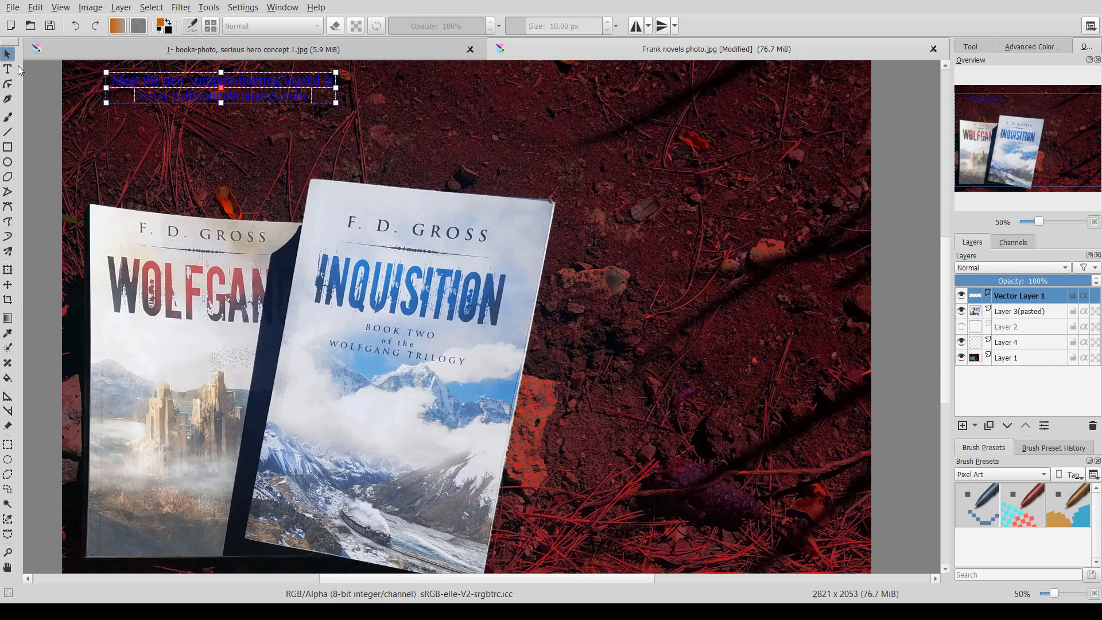
# - Move the caption text down into the space above the book covers
pyautogui.click(8, 285)
pyautogui.moveTo(237, 89); pyautogui.dragTo(273, 144)
pyautogui.scroll(-1, 273, 144)
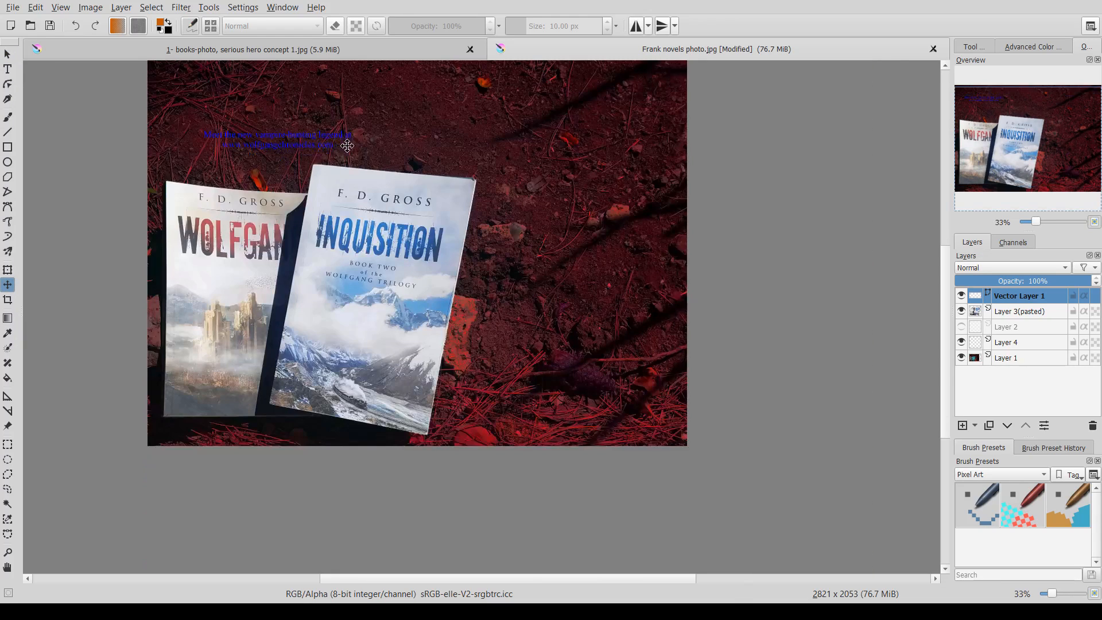
pyautogui.moveTo(252, 215); pyautogui.dragTo(290, 216)
# - Compare with the reference concept and reformat the caption into two centred lines in a serif font
pyautogui.click(7, 69)
pyautogui.scroll(1, 343, 266)
pyautogui.scroll(-1, 312, 185)
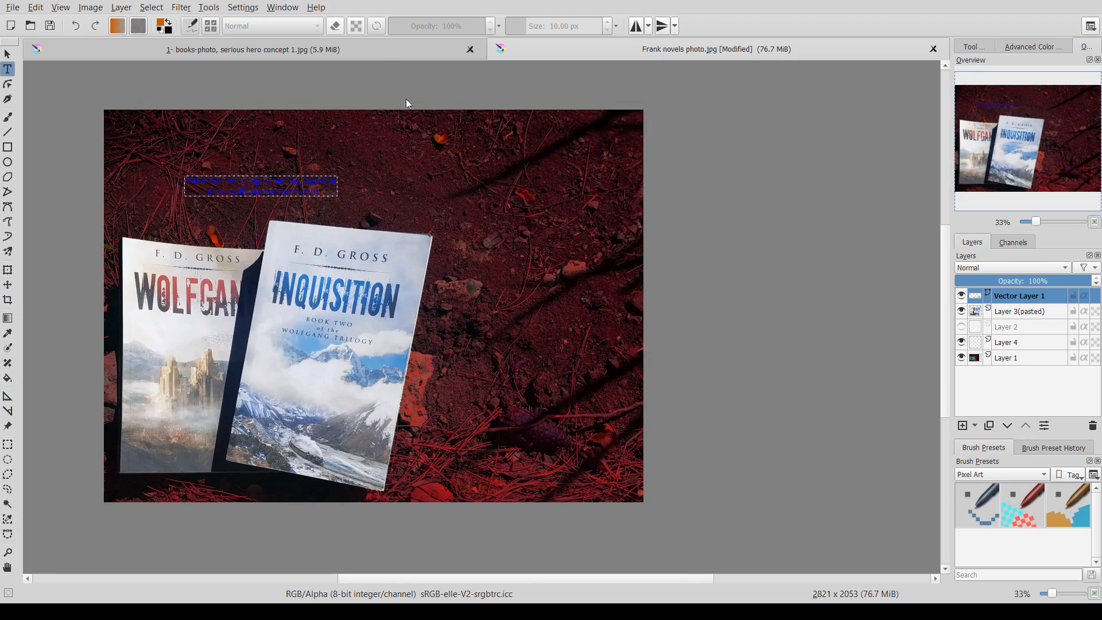
pyautogui.click(377, 41)
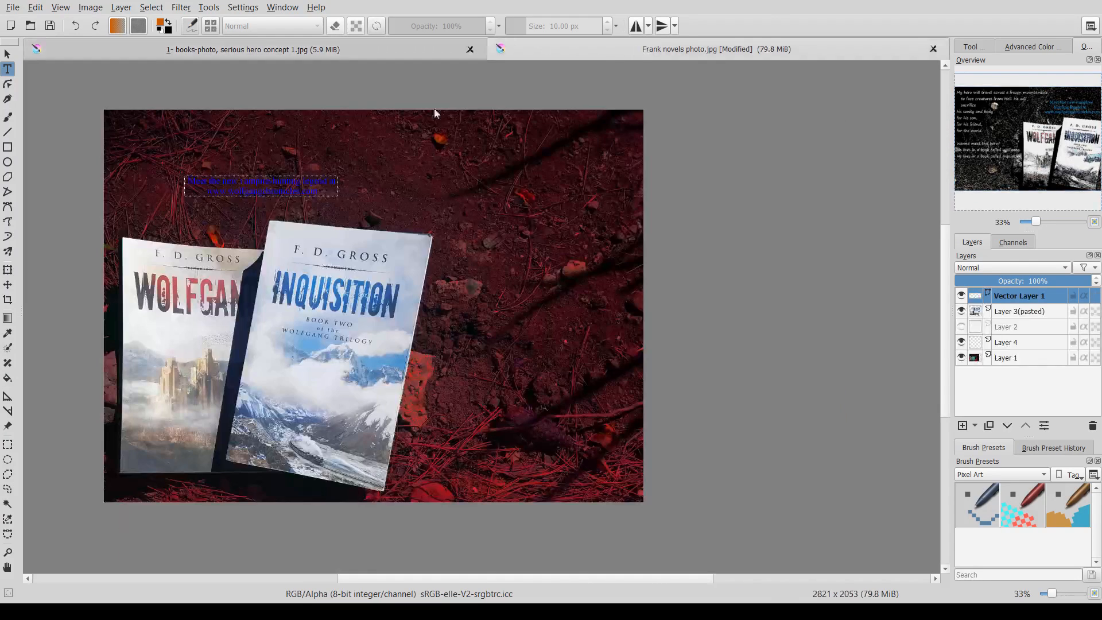
pyautogui.click(640, 49)
pyautogui.click(239, 190)
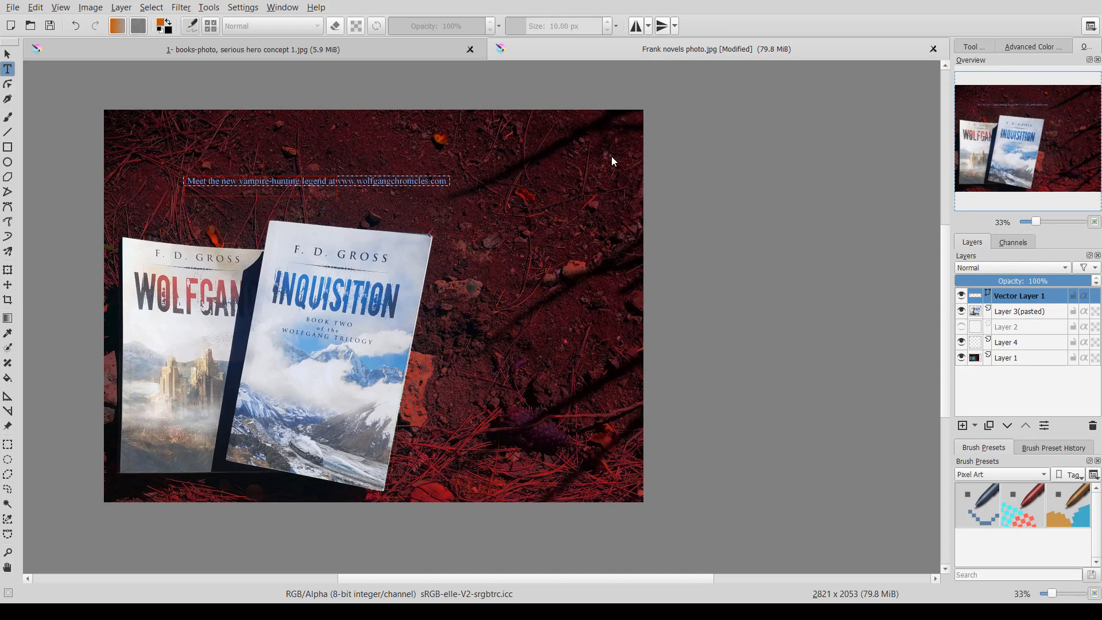
pyautogui.scroll(1, 339, 205)
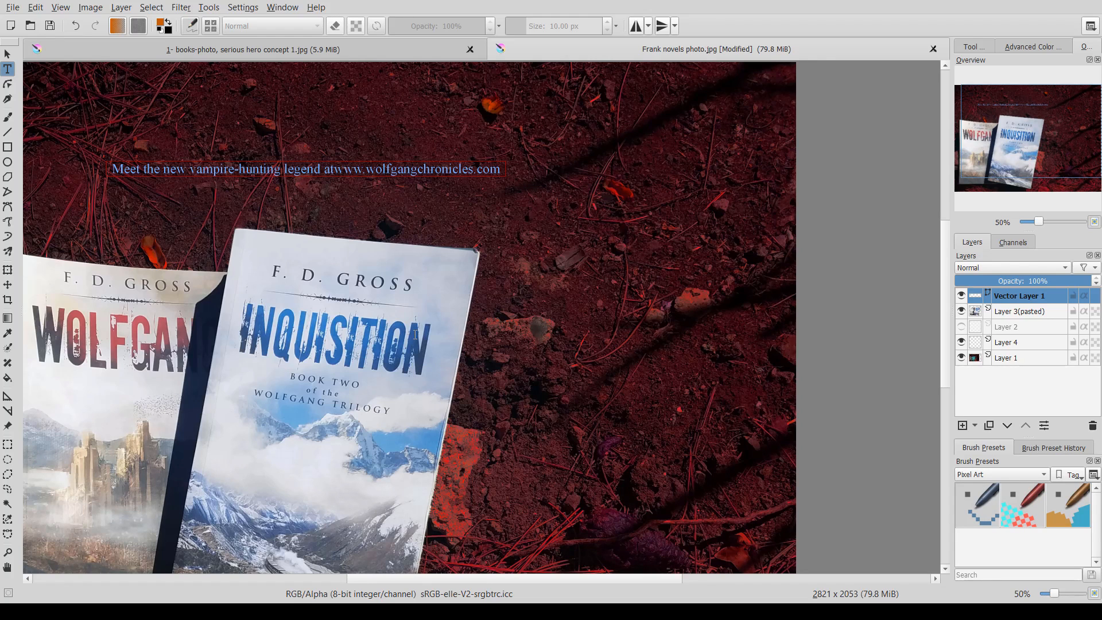
pyautogui.click(569, 441)
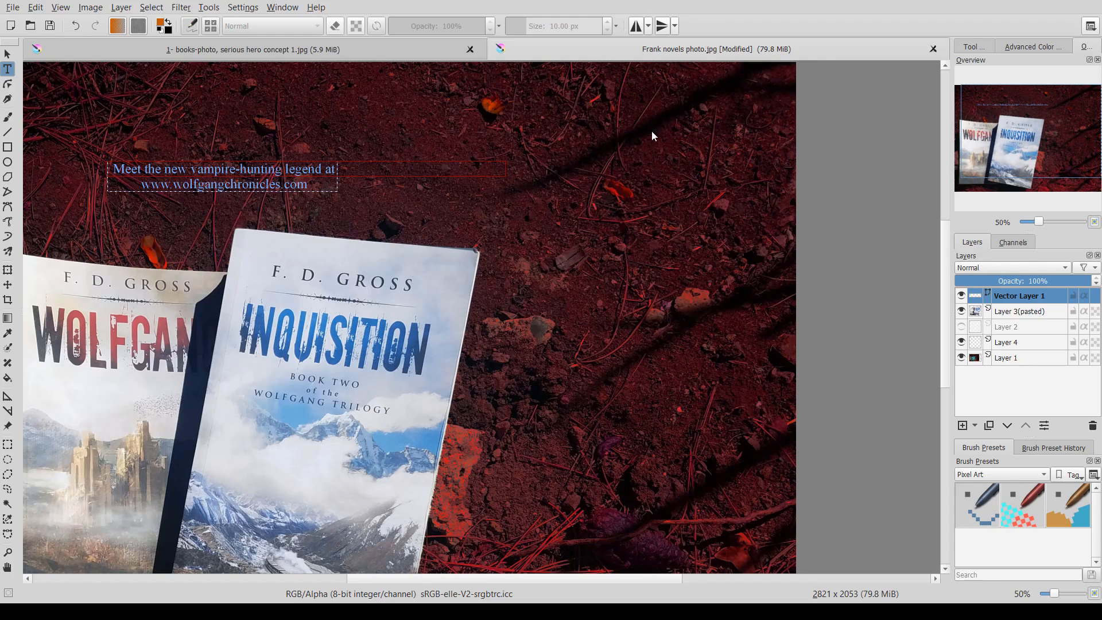
pyautogui.scroll(-1, 436, 201)
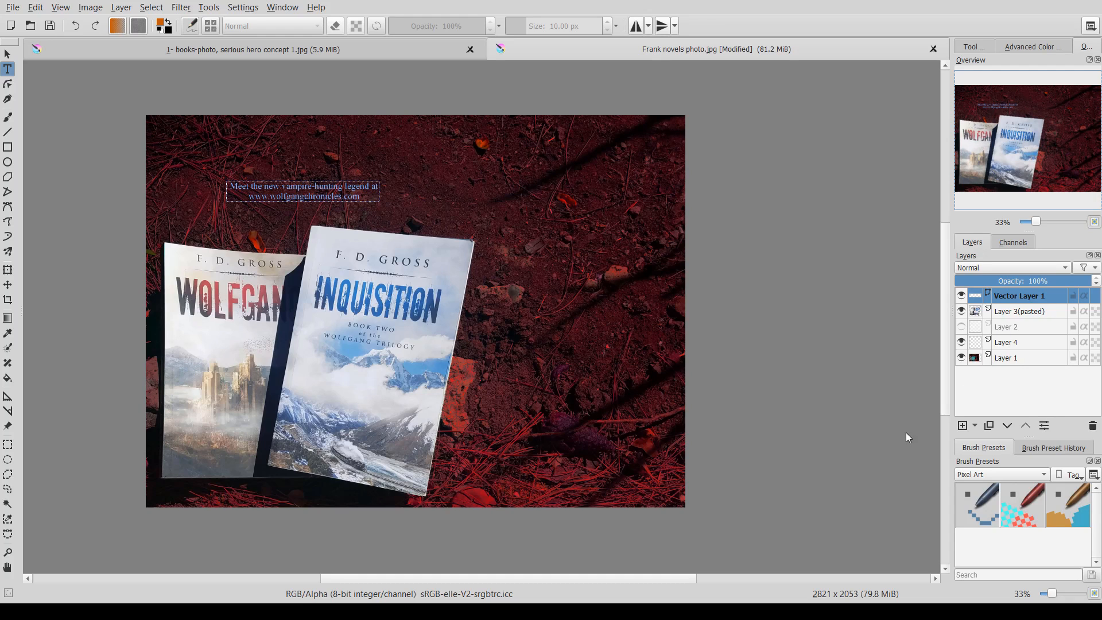
# - Add a new layer with a right-aligned text block in the upper right beginning 'My hero will travel across a frozen mountainside'
pyautogui.click(961, 425)
pyautogui.click(8, 68)
pyautogui.moveTo(461, 150); pyautogui.dragTo(679, 277)
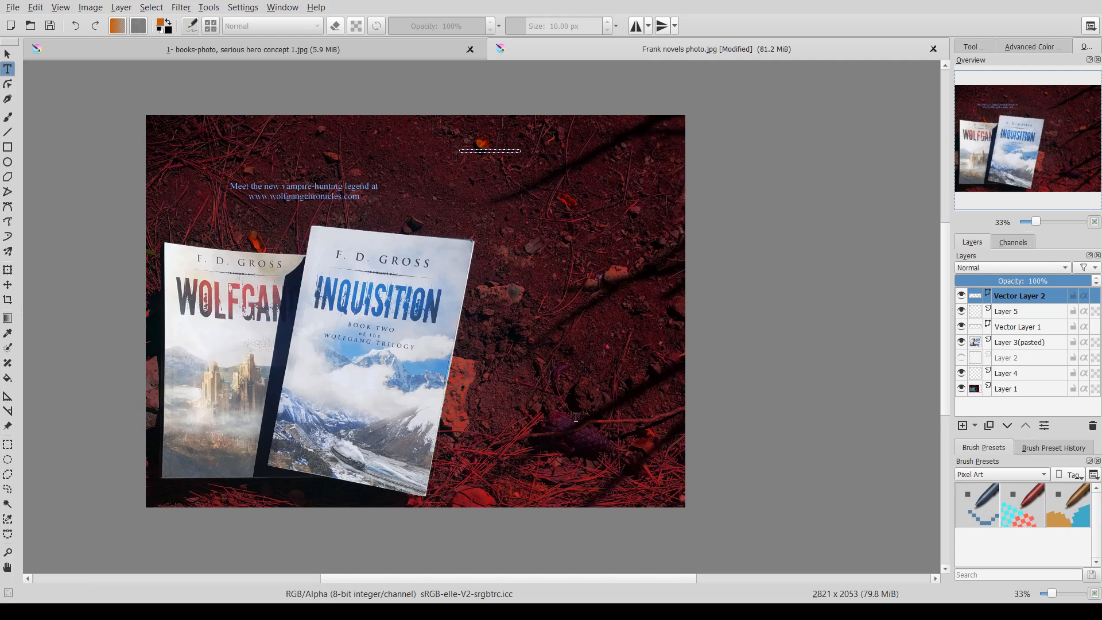
pyautogui.click(564, 440)
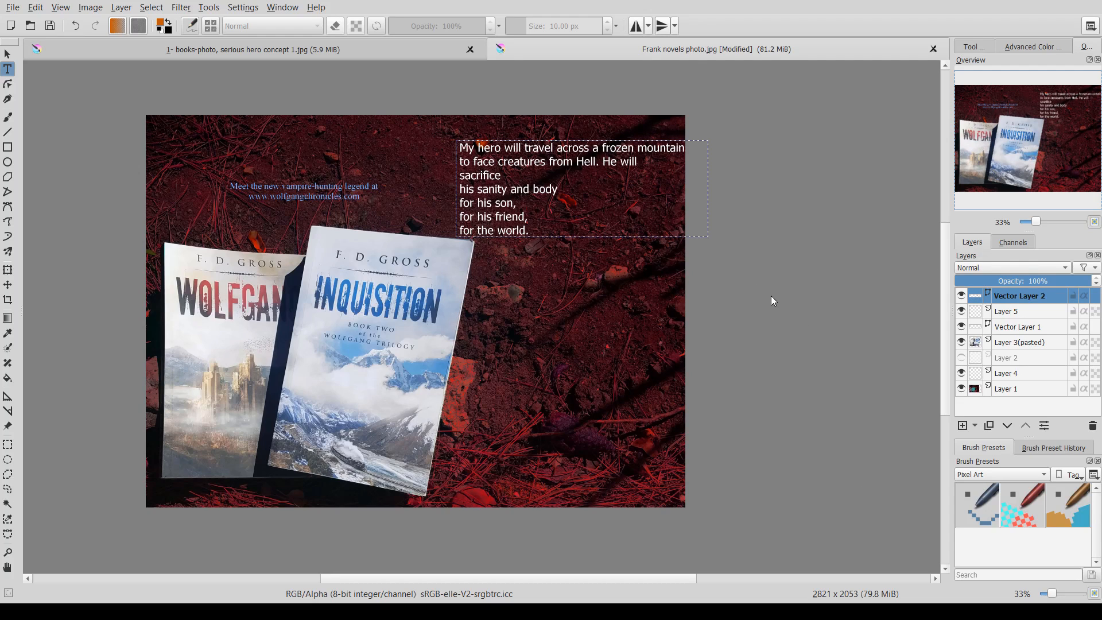
pyautogui.click(870, 491)
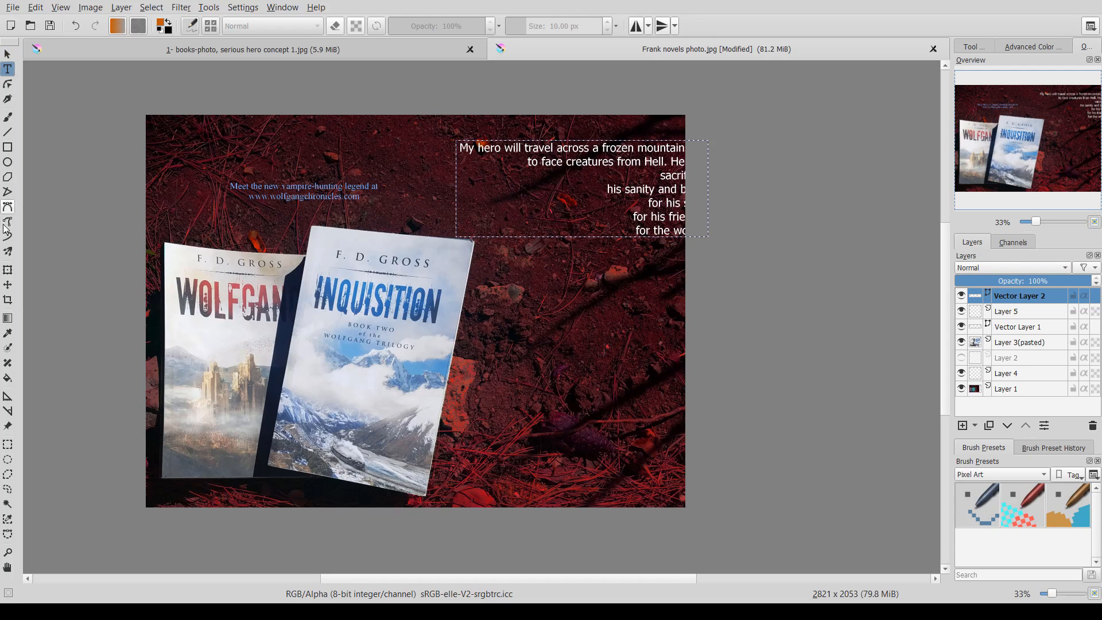
# - Move the blurb slightly down and left, then compare it against the reference concept image
pyautogui.click(7, 285)
pyautogui.moveTo(653, 187); pyautogui.dragTo(635, 209)
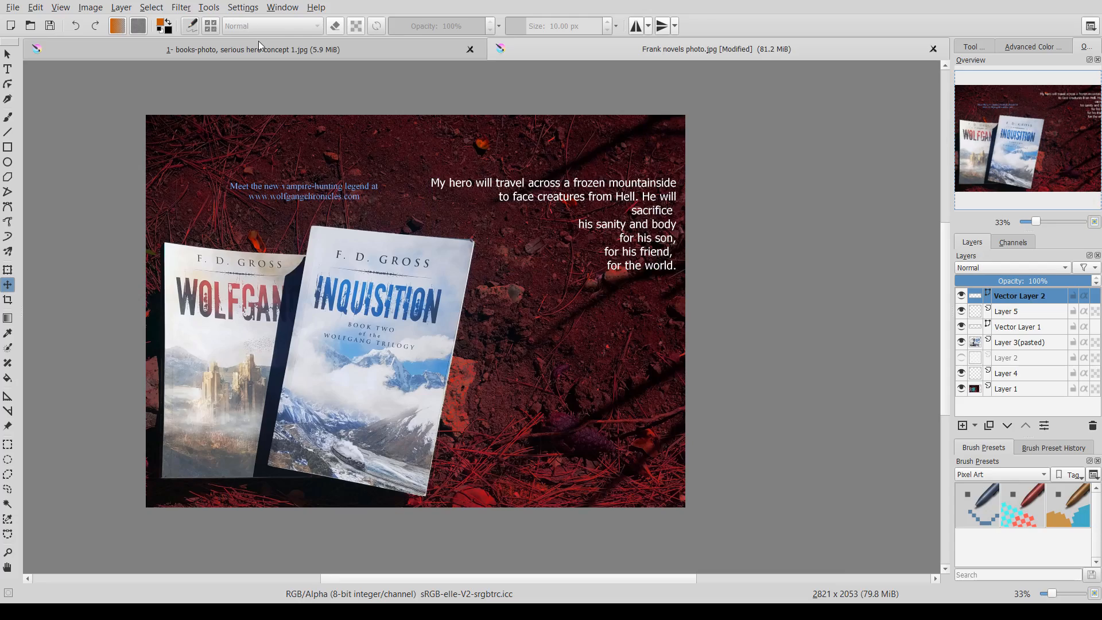
pyautogui.click(259, 46)
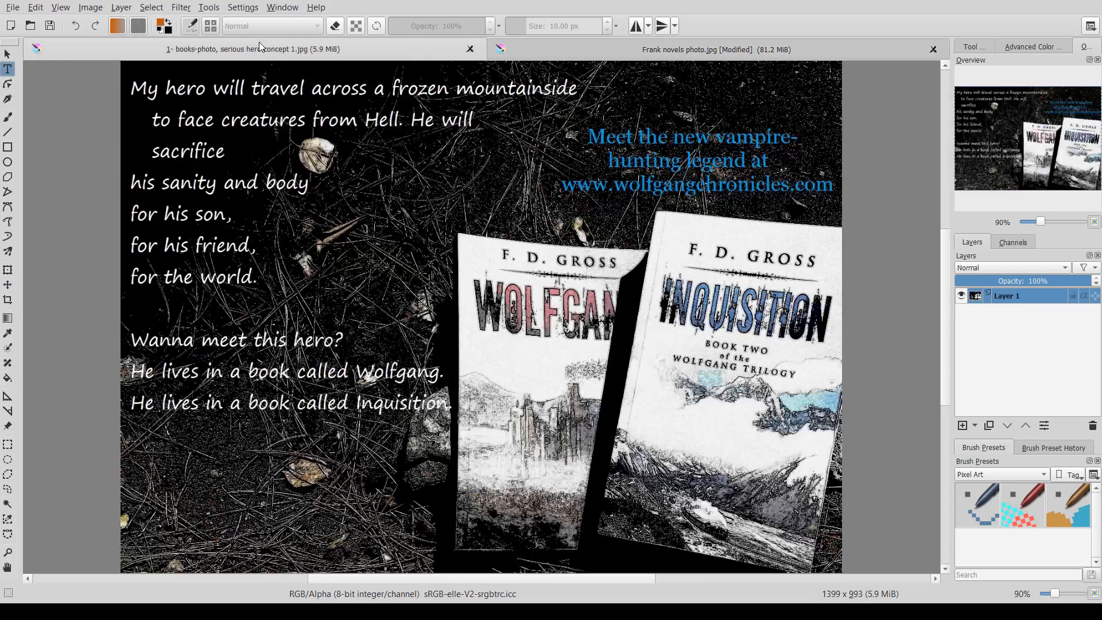
pyautogui.click(631, 47)
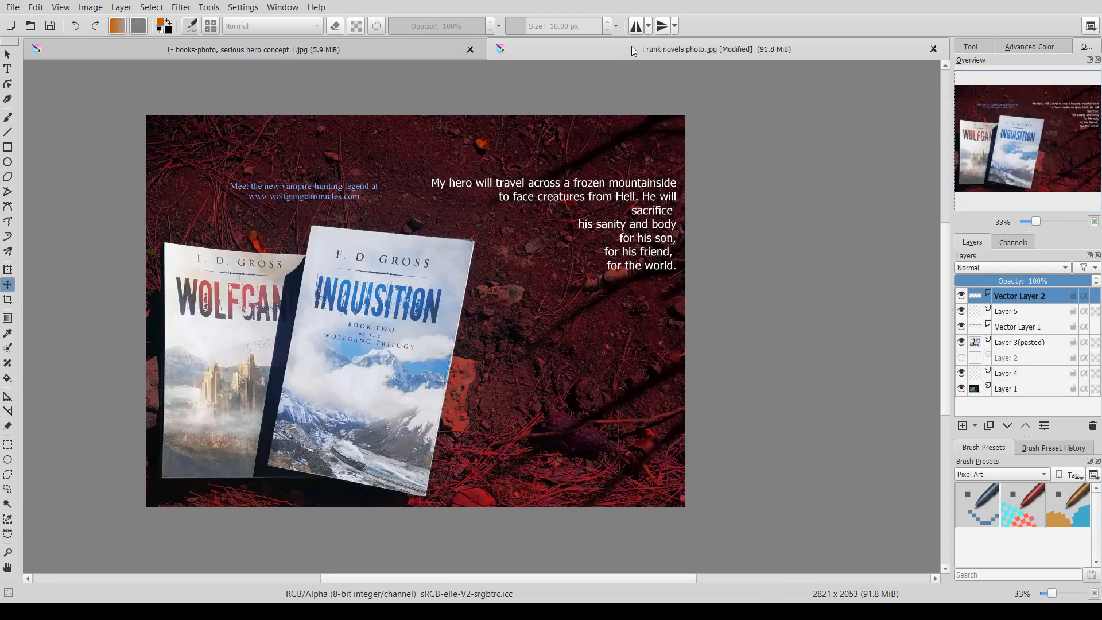
# - Restyle the blurb in a serif font and enlarge it into four right-aligned lines
pyautogui.click(8, 69)
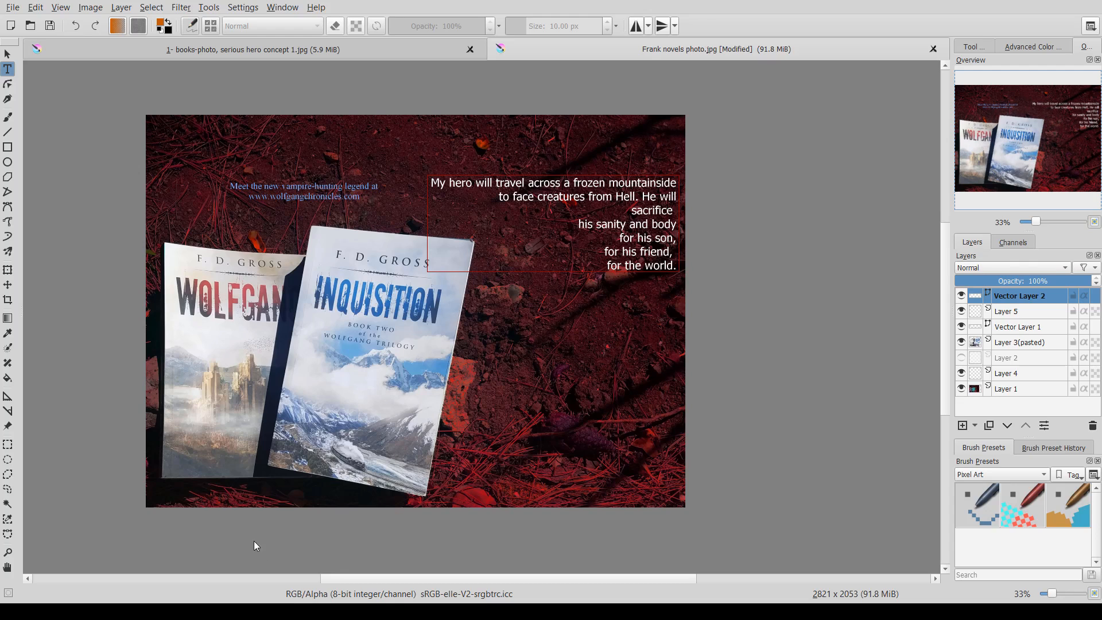
pyautogui.hotkey('ctrl', 'shift', 'z')
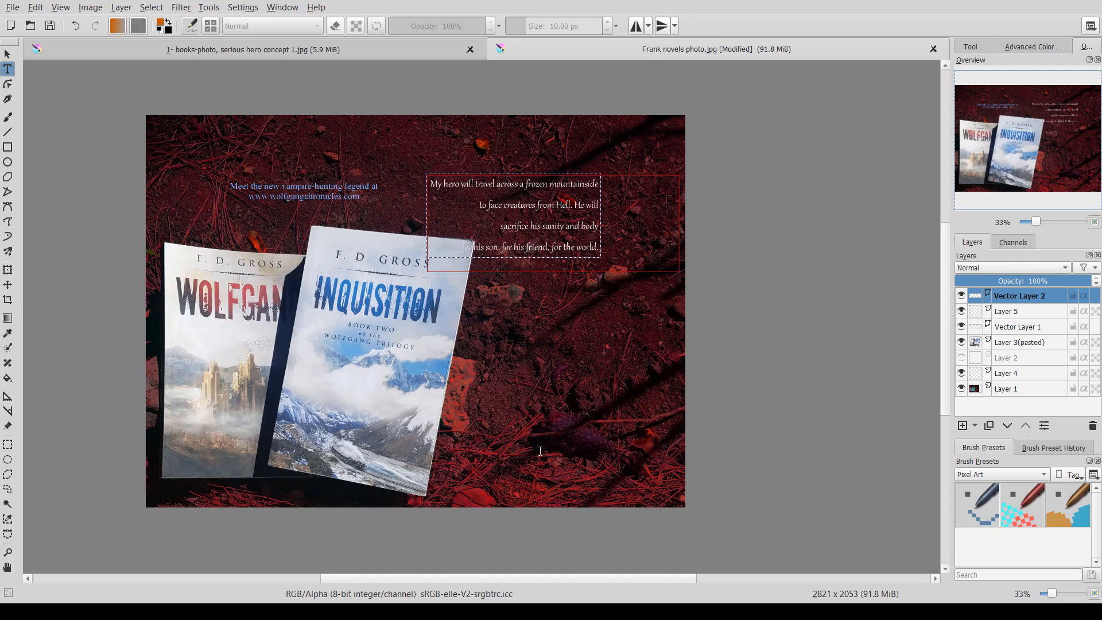
pyautogui.click(509, 527)
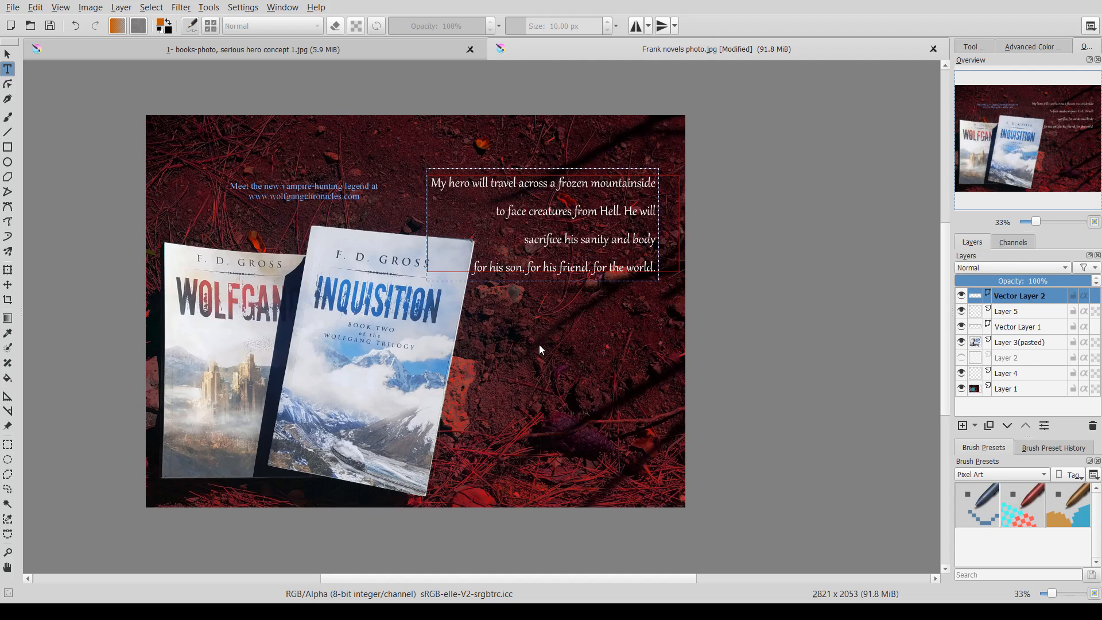
# - Try a larger font size for the blurb and revert it
pyautogui.click(513, 528)
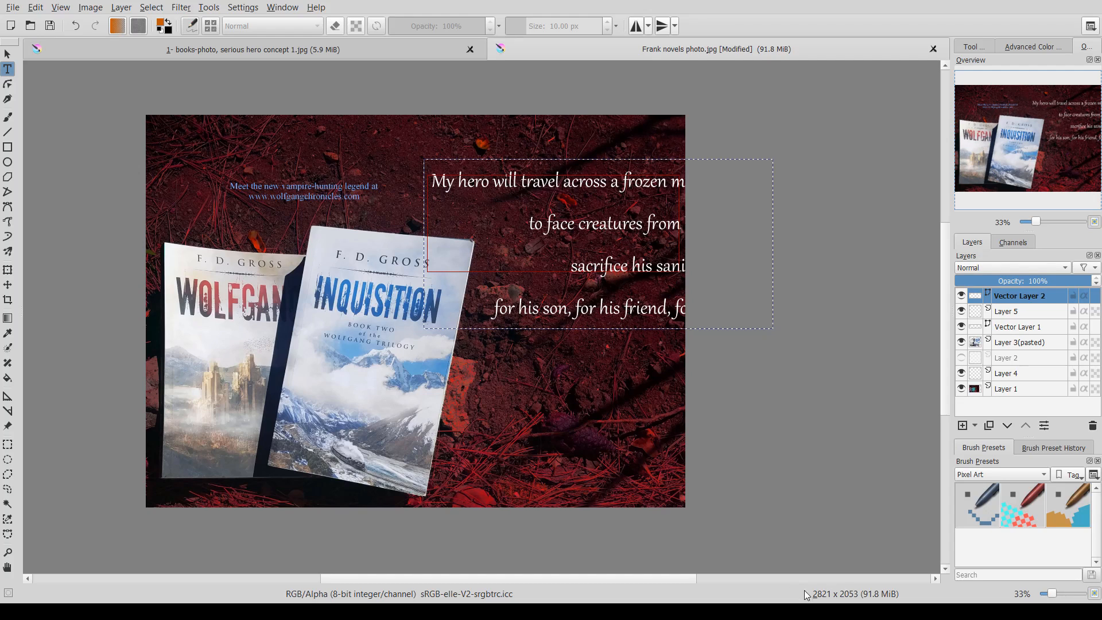
pyautogui.click(804, 610)
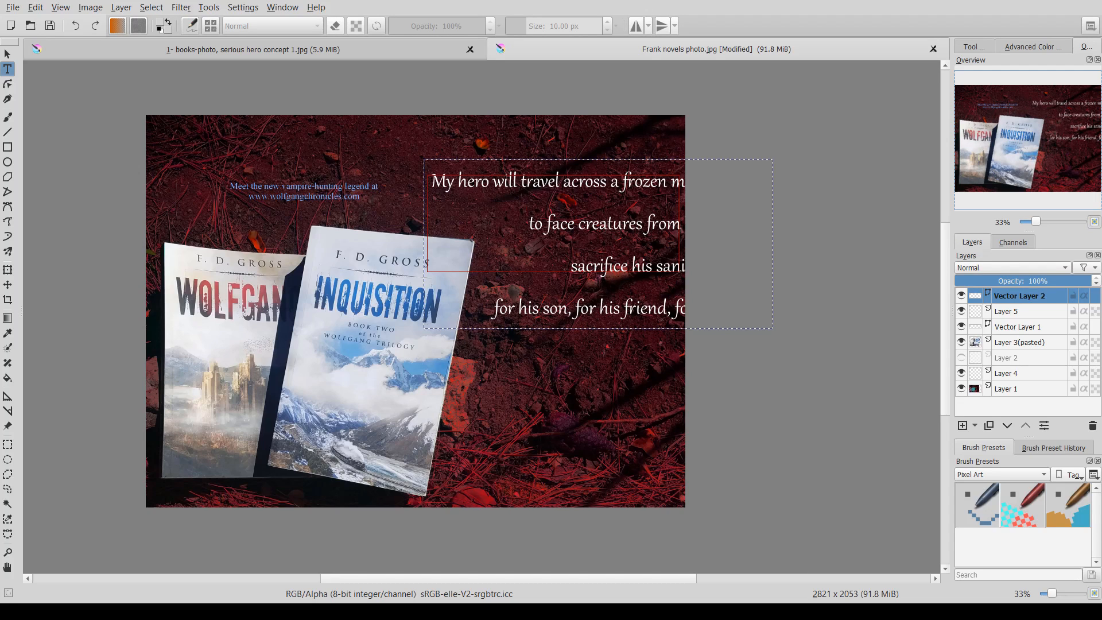
pyautogui.click(787, 269)
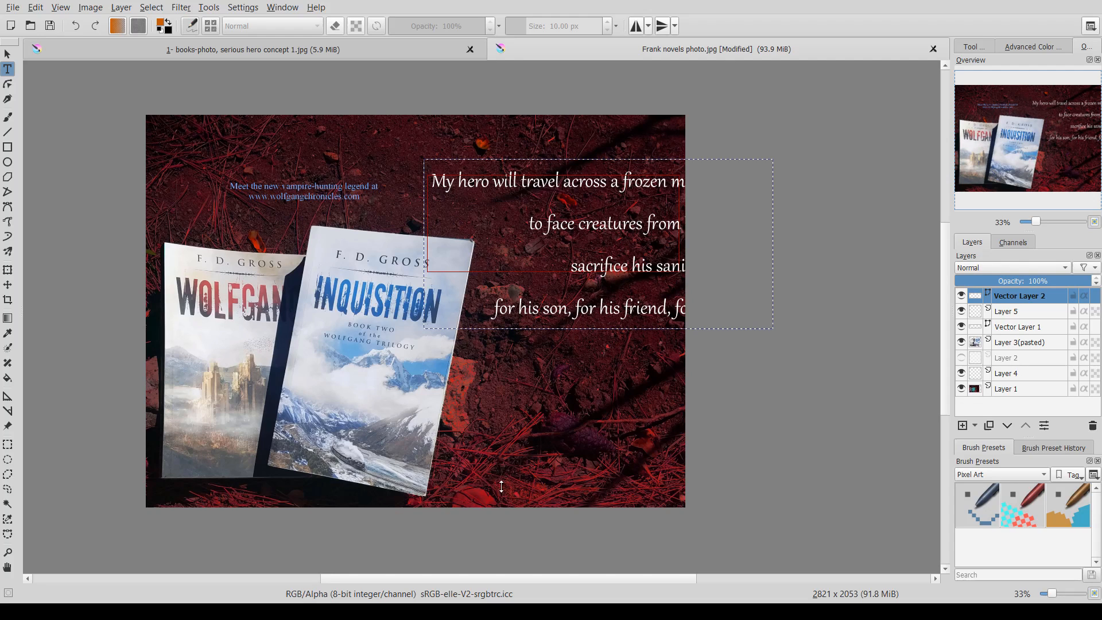
pyautogui.hotkey('ctrl', 'shift', 'z')
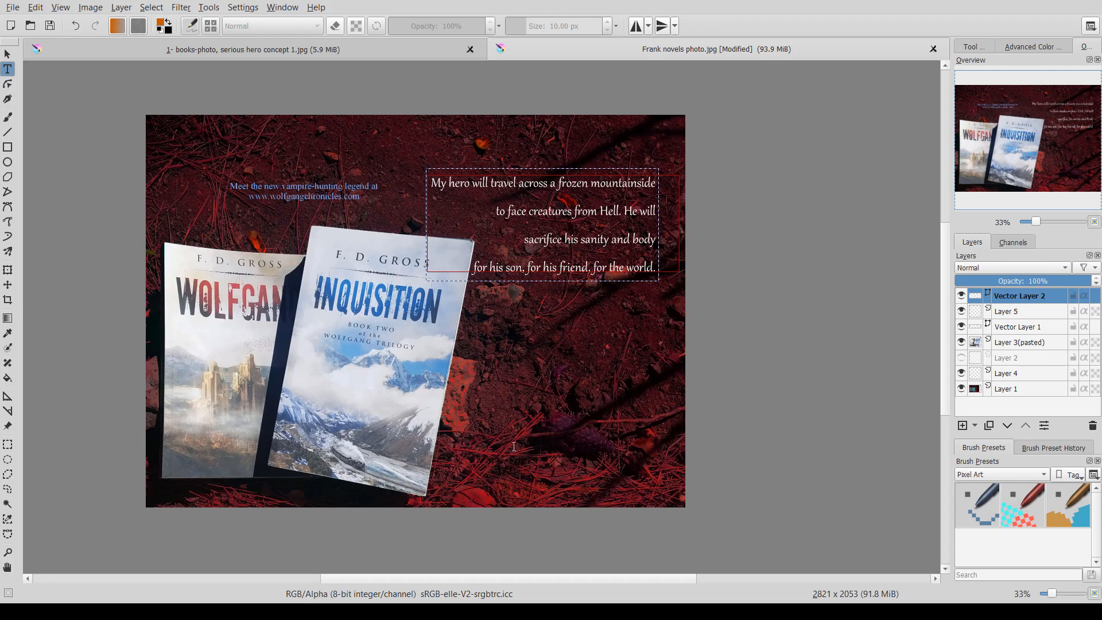
# - Split the blurb's ending into three separate lines: 'for his son,', 'for his friend,', 'for the world.'
pyautogui.click(511, 471)
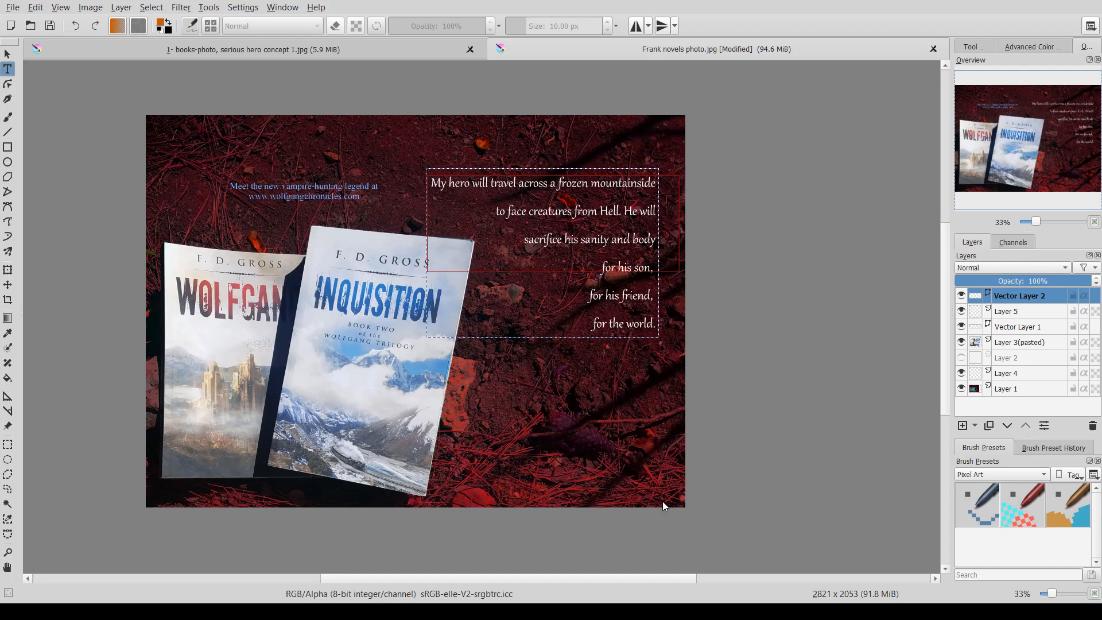
pyautogui.press('Return')
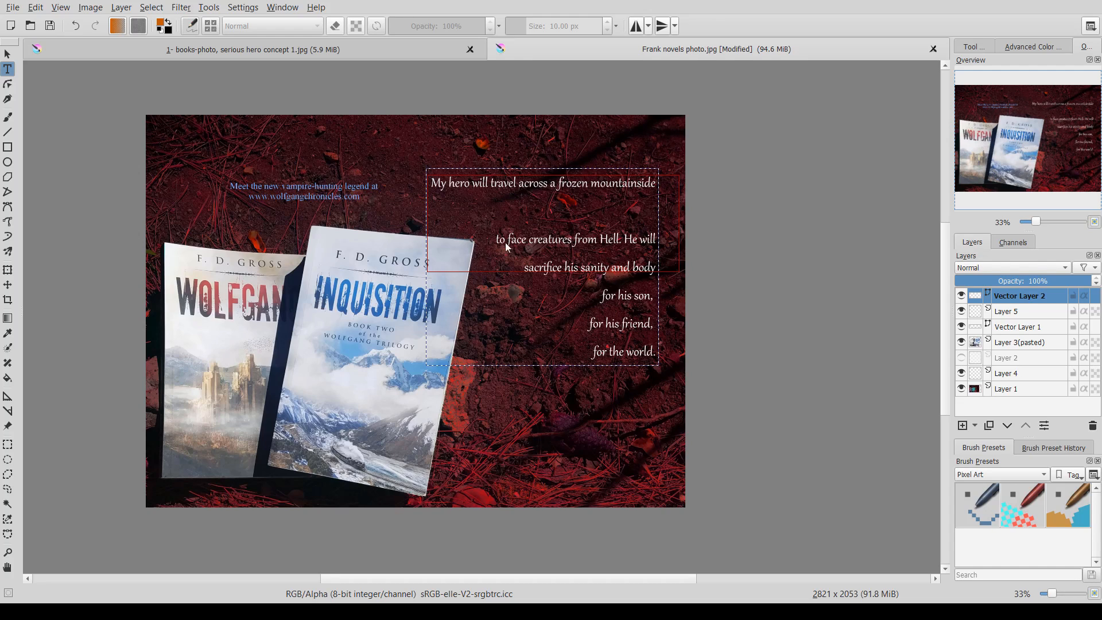
pyautogui.hotkey('ctrl', 'z')
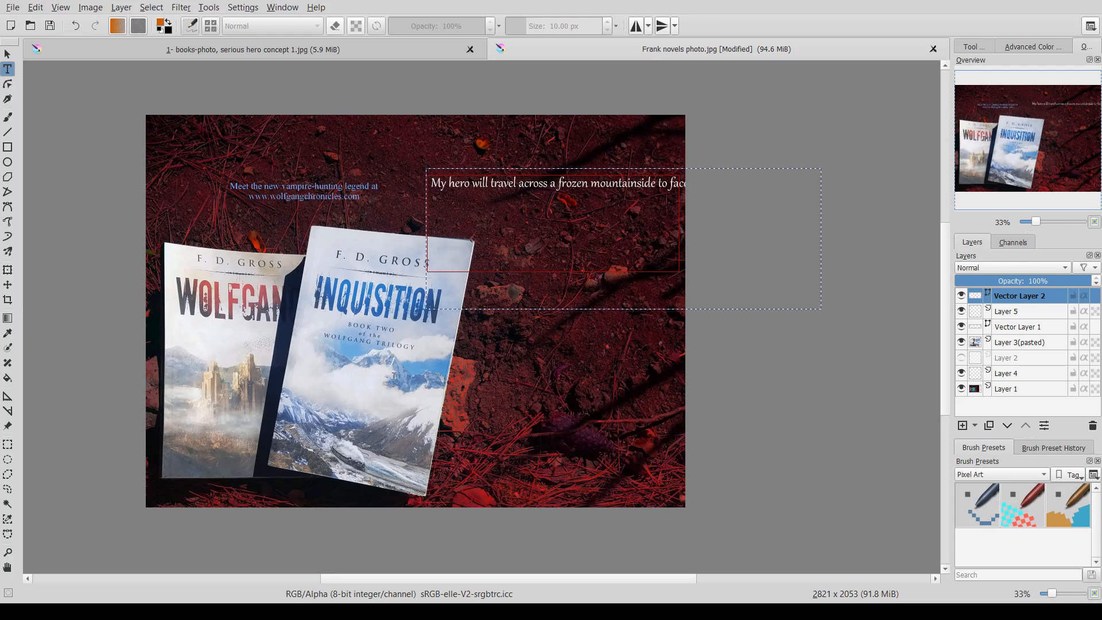
pyautogui.click(555, 559)
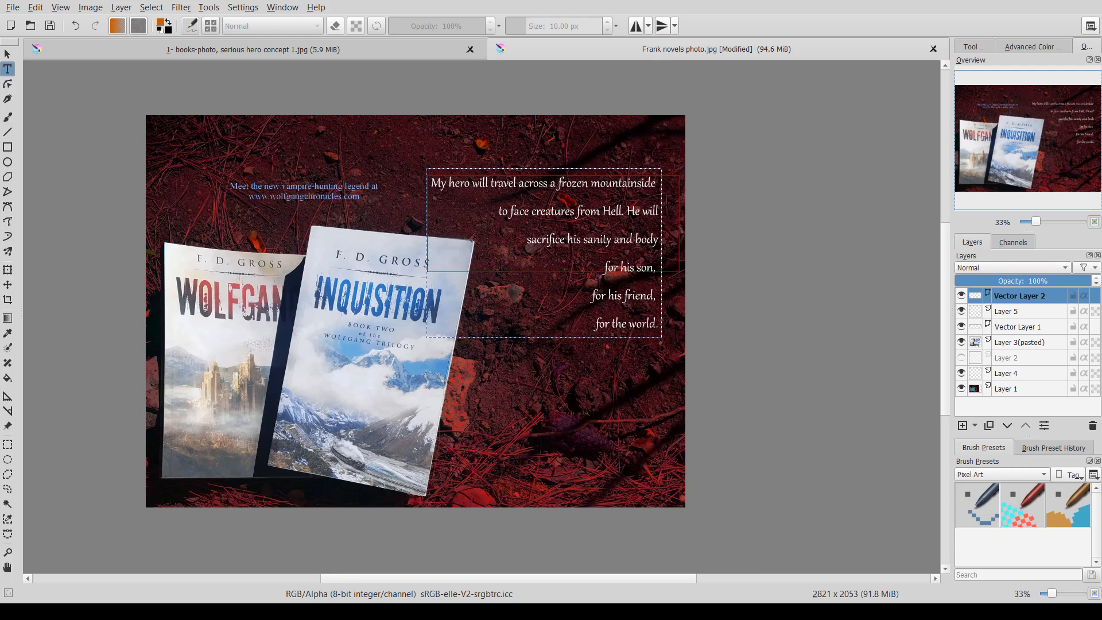
# - Center-align the blurb's first three lines while keeping the last three lines right-aligned
pyautogui.click(832, 547)
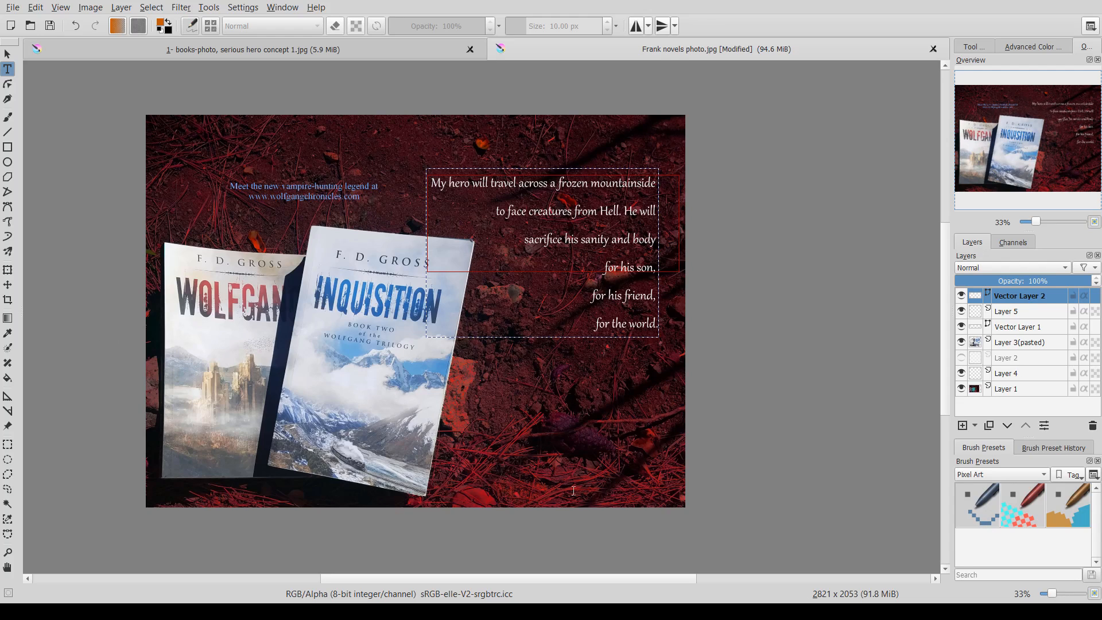
pyautogui.click(884, 572)
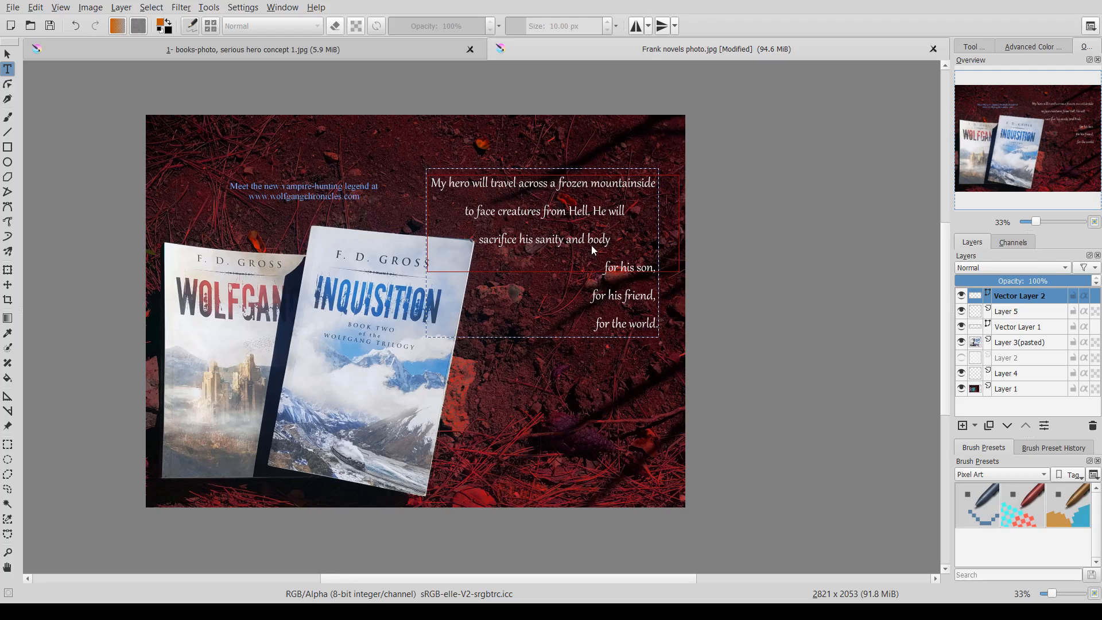
pyautogui.click(745, 575)
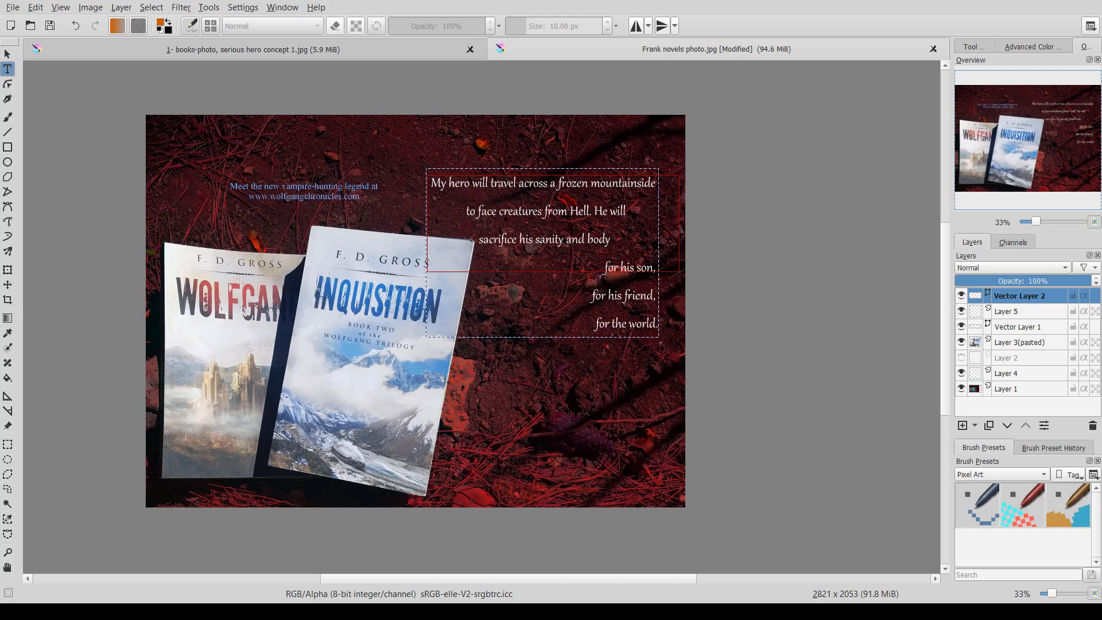
pyautogui.click(762, 571)
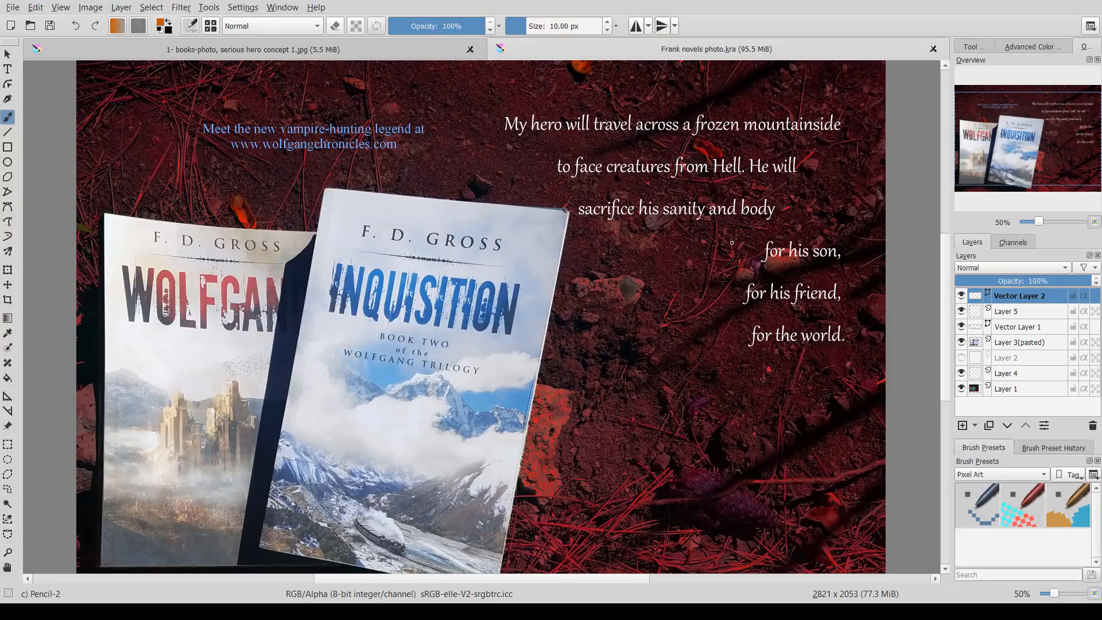
# - Add a new paint layer above the blurb layer
pyautogui.press('-')
pyautogui.scroll(1, 732, 267)
pyautogui.moveTo(726, 269); pyautogui.dragTo(689, 259)
pyautogui.scroll(-1, 689, 262)
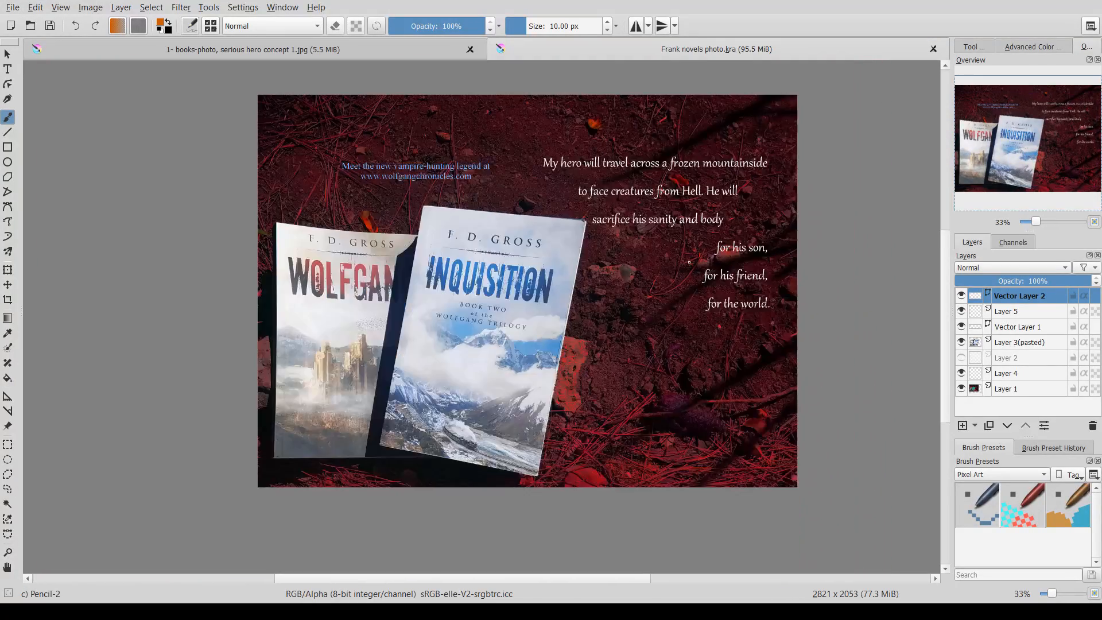
pyautogui.moveTo(714, 258); pyautogui.dragTo(681, 273)
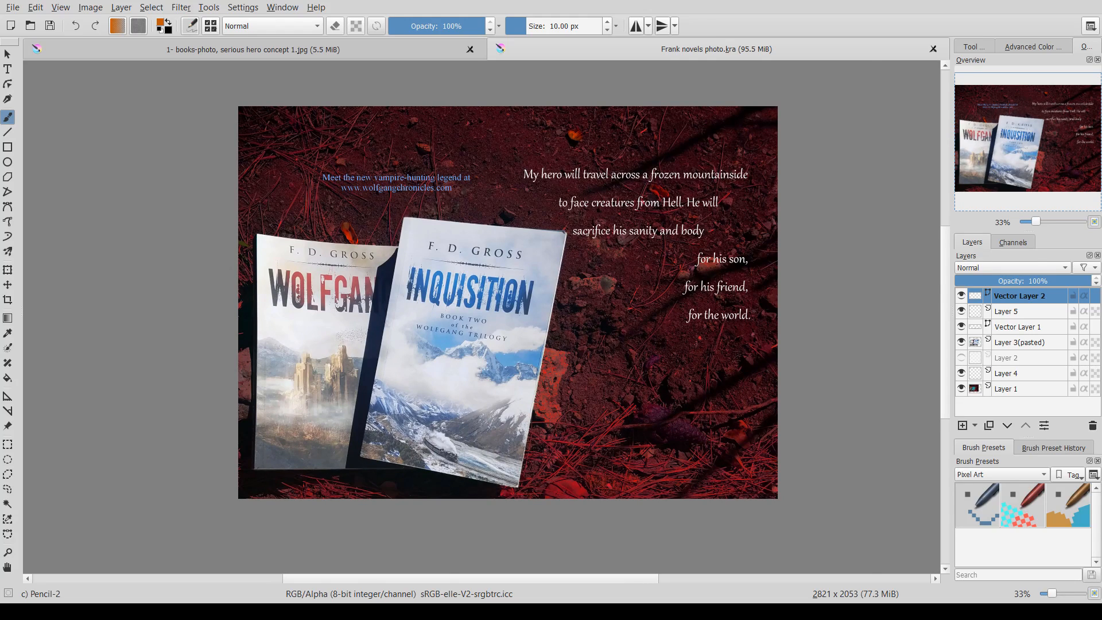
pyautogui.scroll(1, 587, 234)
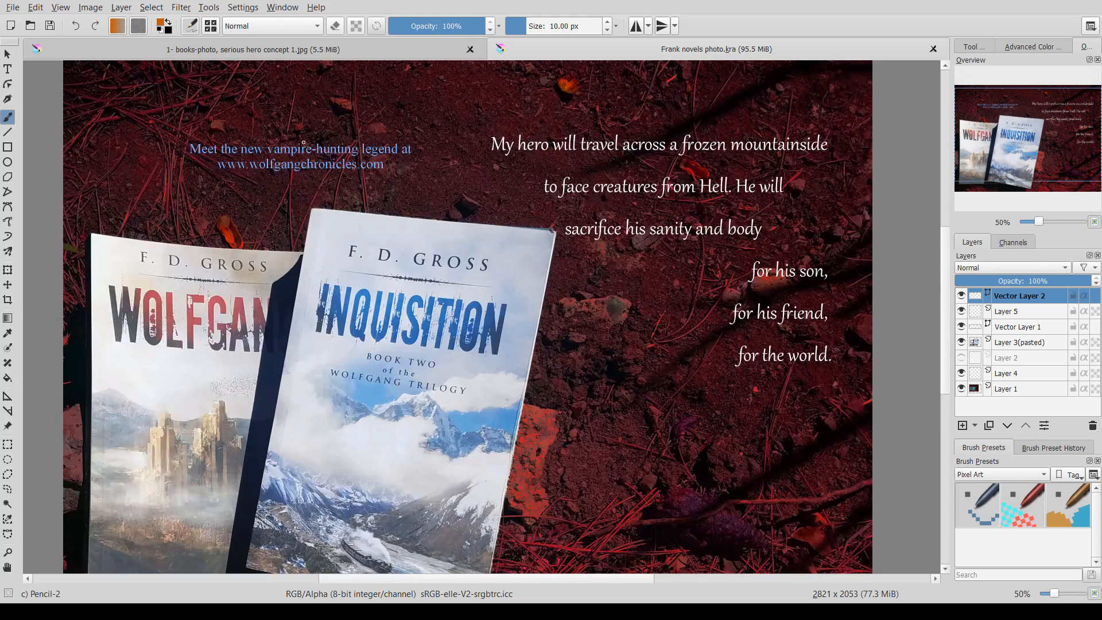
pyautogui.click(7, 68)
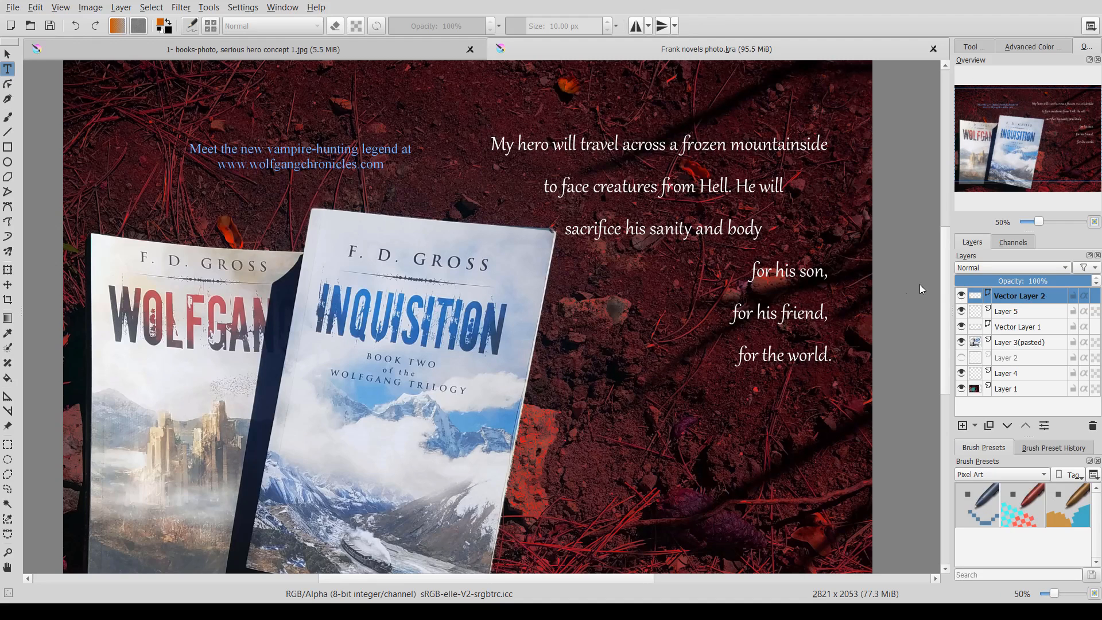
pyautogui.moveTo(1011, 151); pyautogui.dragTo(1010, 168)
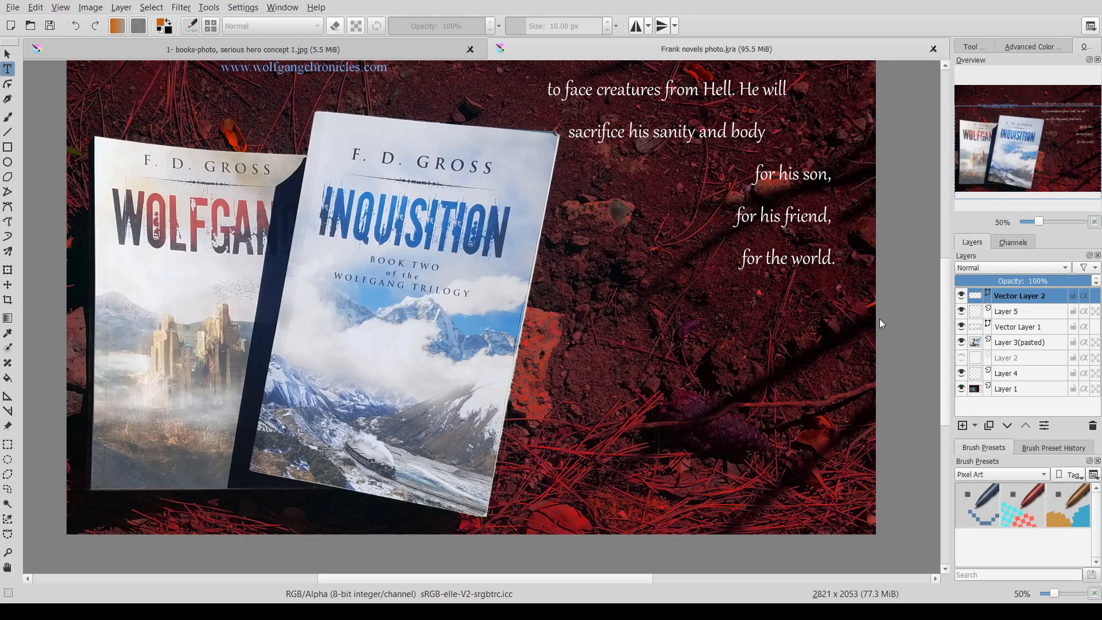
pyautogui.moveTo(894, 257); pyautogui.dragTo(883, 279)
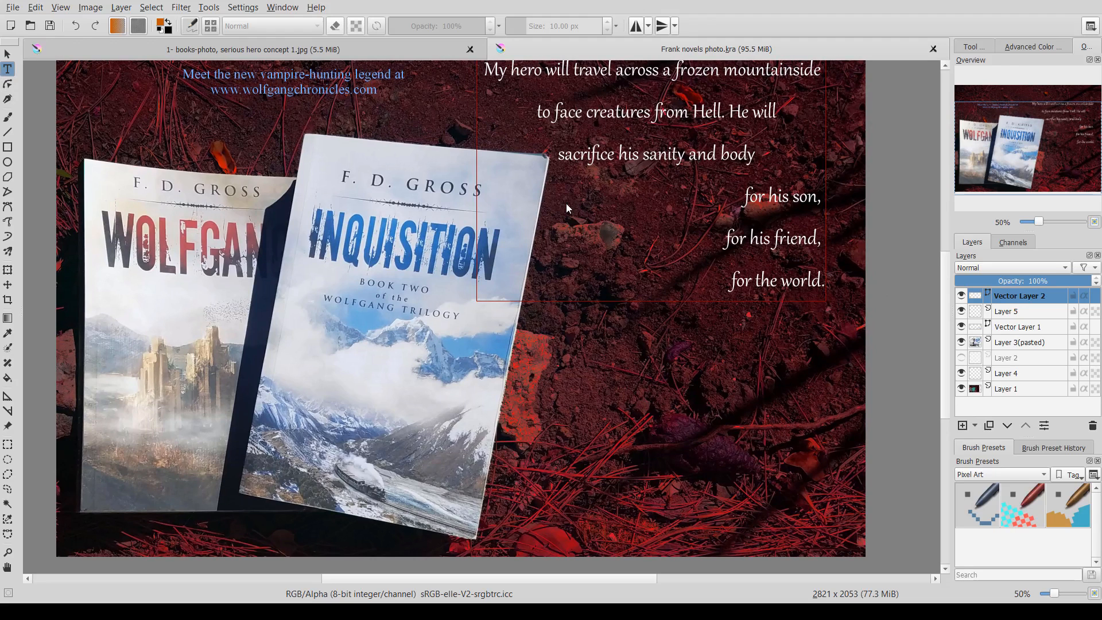
pyautogui.click(961, 426)
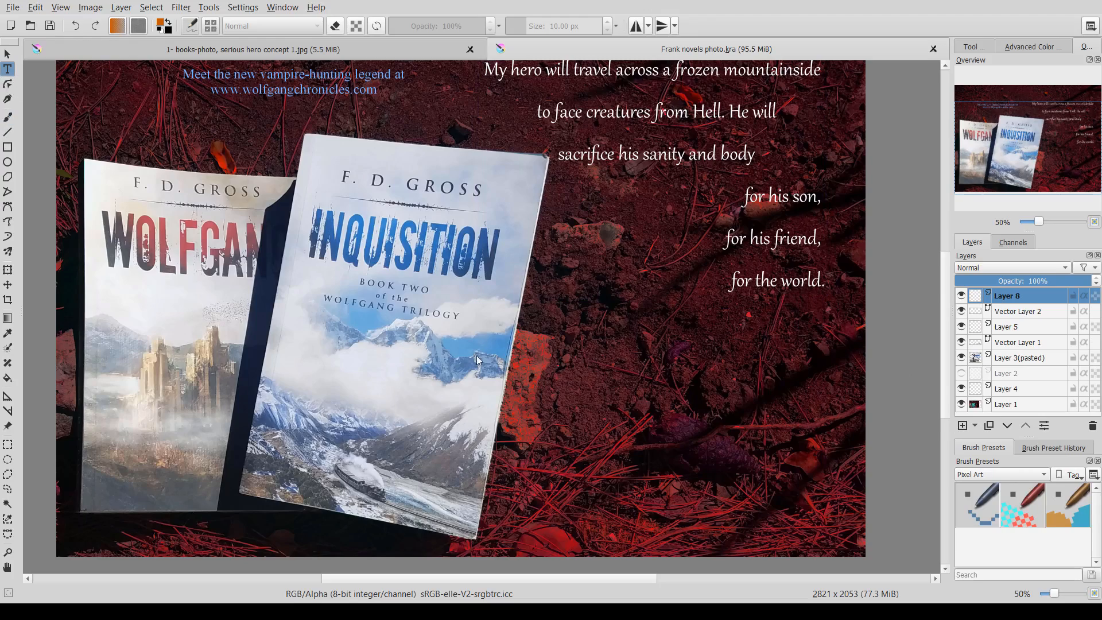
# - Add a text block below the blurb reading 'Wanna meet this hero? He lives in a book called Wolfgang. He lives in a book called Inquisition.'
pyautogui.click(325, 53)
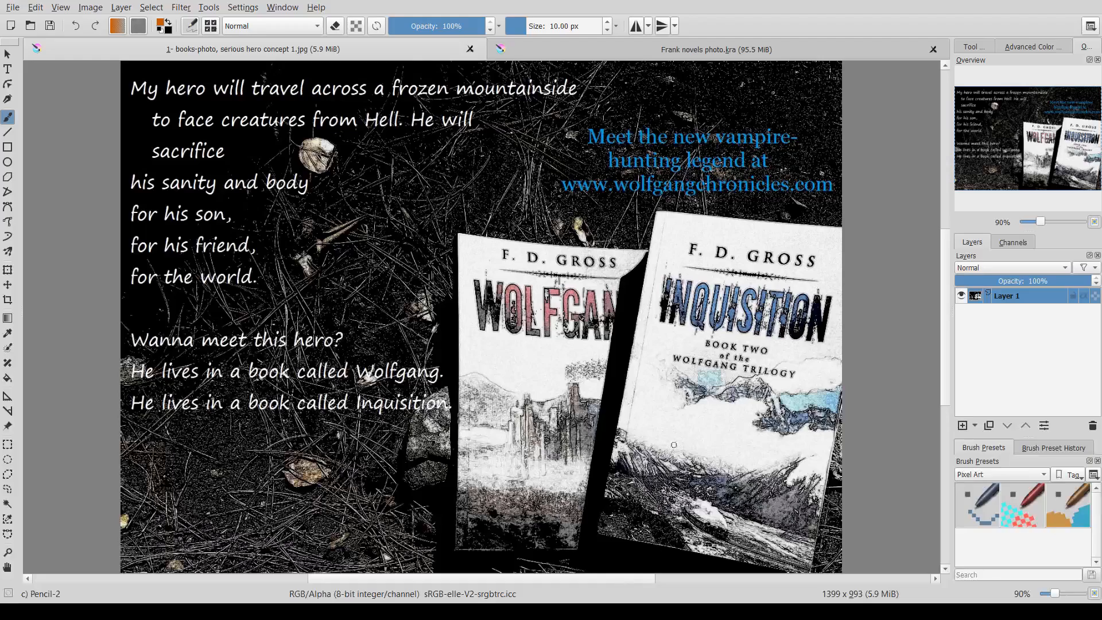
pyautogui.click(635, 55)
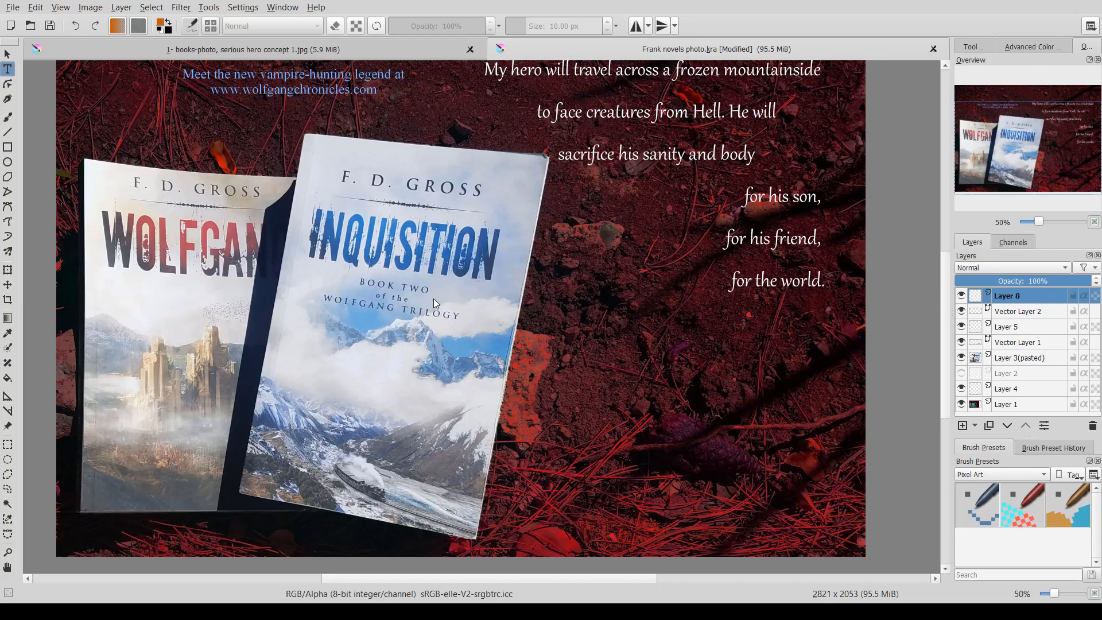
pyautogui.moveTo(546, 307); pyautogui.dragTo(835, 546)
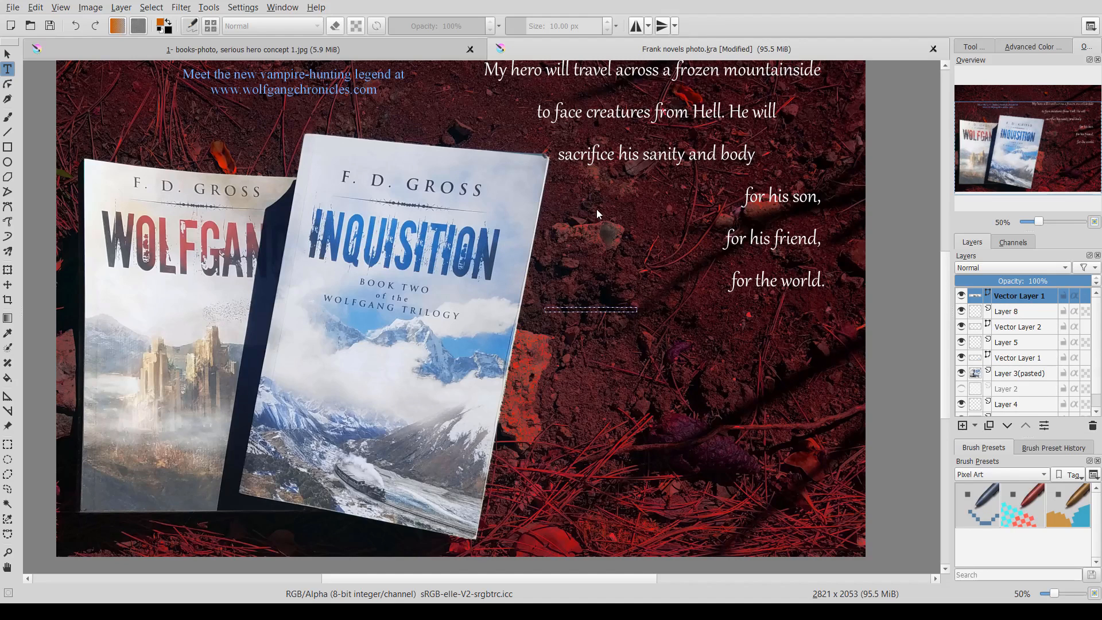
pyautogui.click(562, 431)
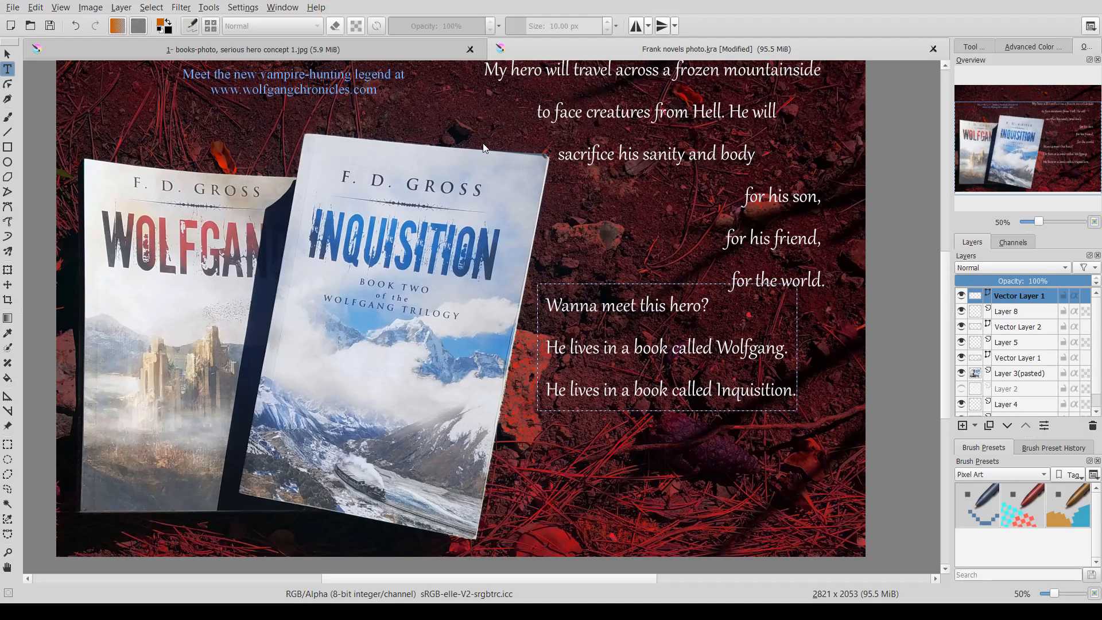
# - Move the new three-line text block down into the lower right of the image
pyautogui.click(7, 285)
pyautogui.moveTo(639, 371); pyautogui.dragTo(690, 436)
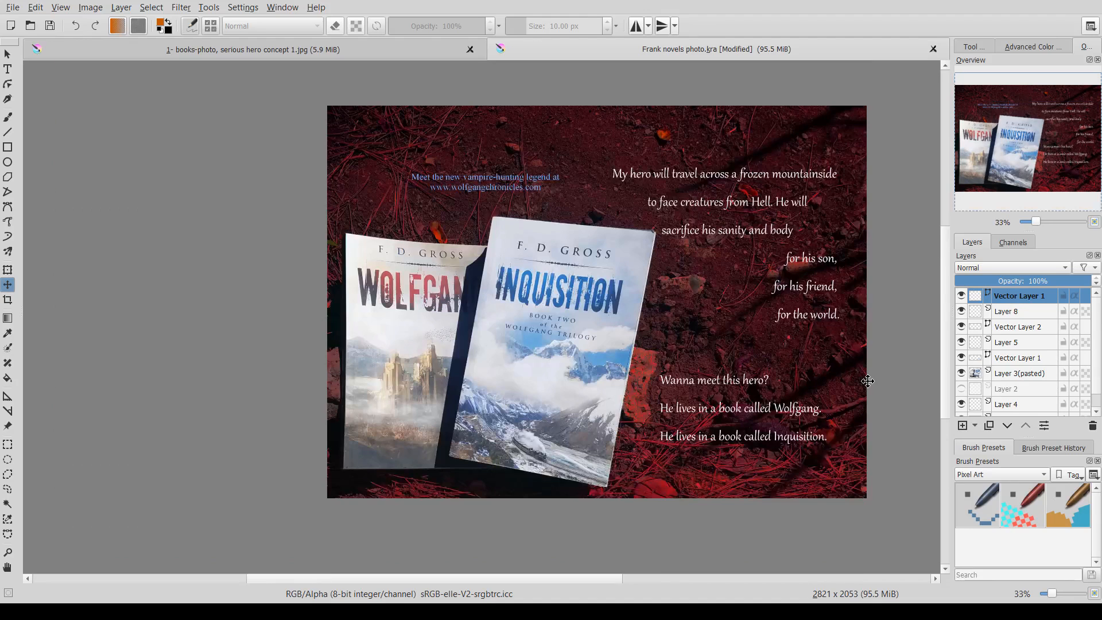
pyautogui.scroll(-1, 863, 376)
pyautogui.moveTo(860, 371); pyautogui.dragTo(741, 370)
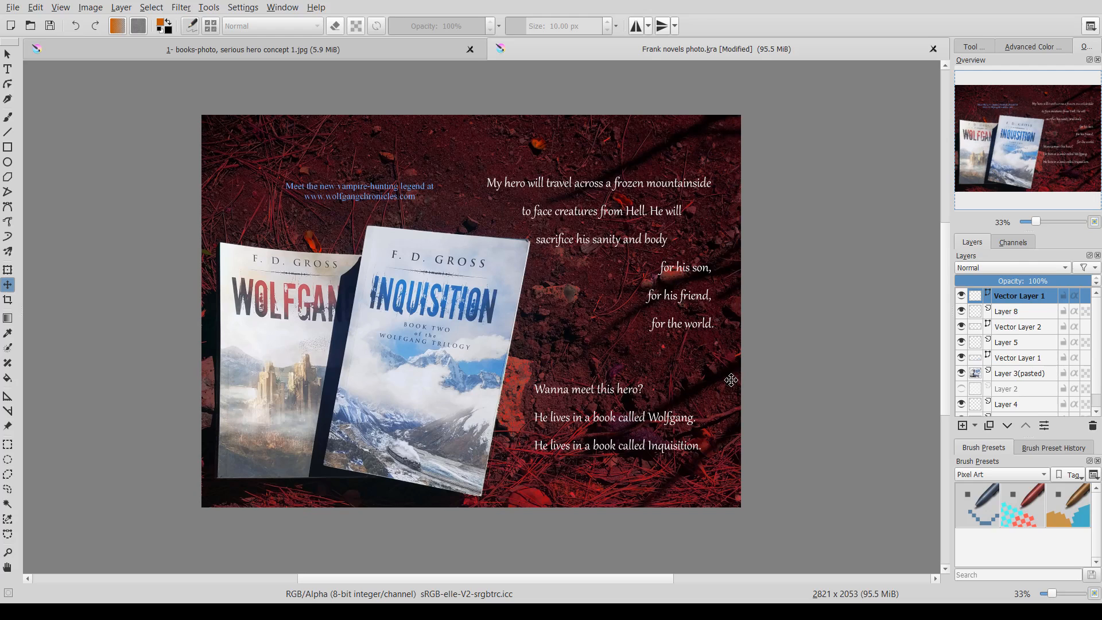
# - Select the website caption layer and enlarge the caption's font
pyautogui.click(7, 68)
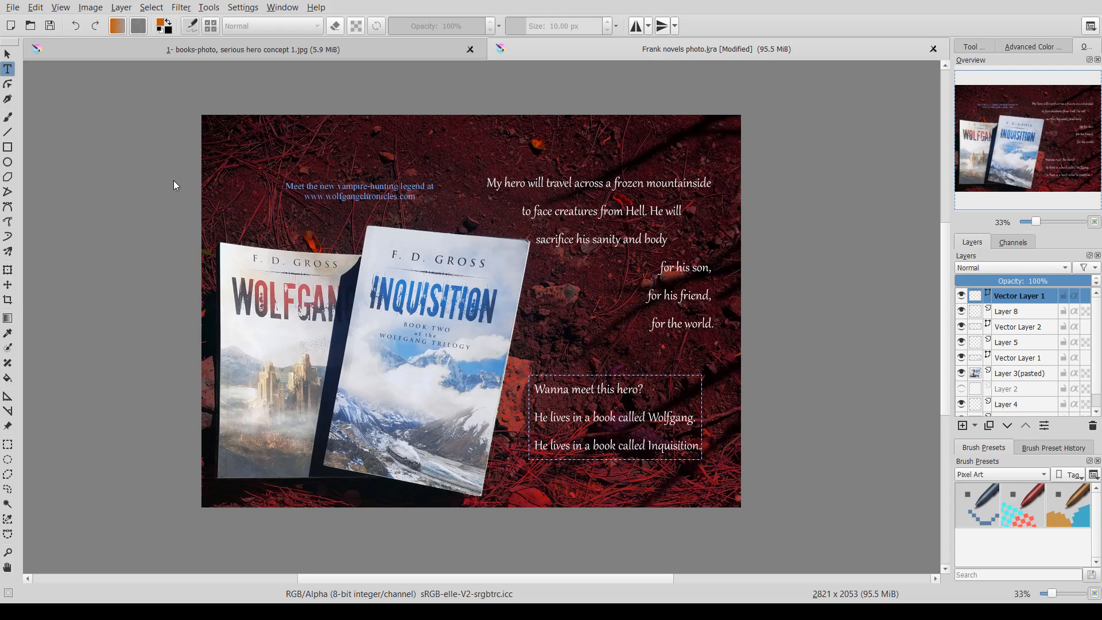
pyautogui.click(1011, 328)
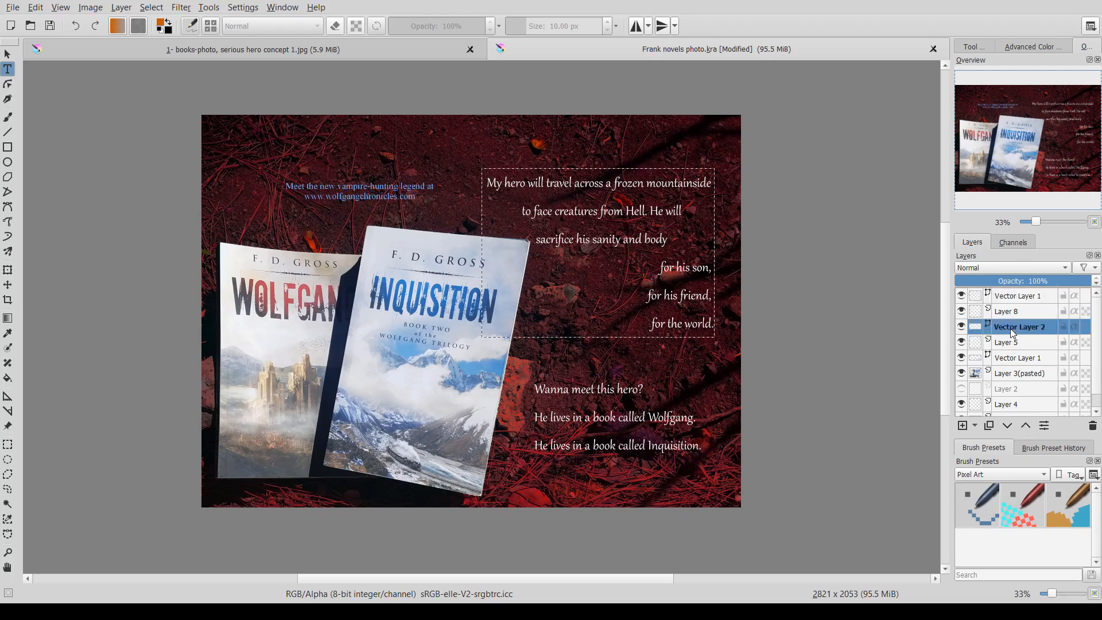
pyautogui.click(1040, 358)
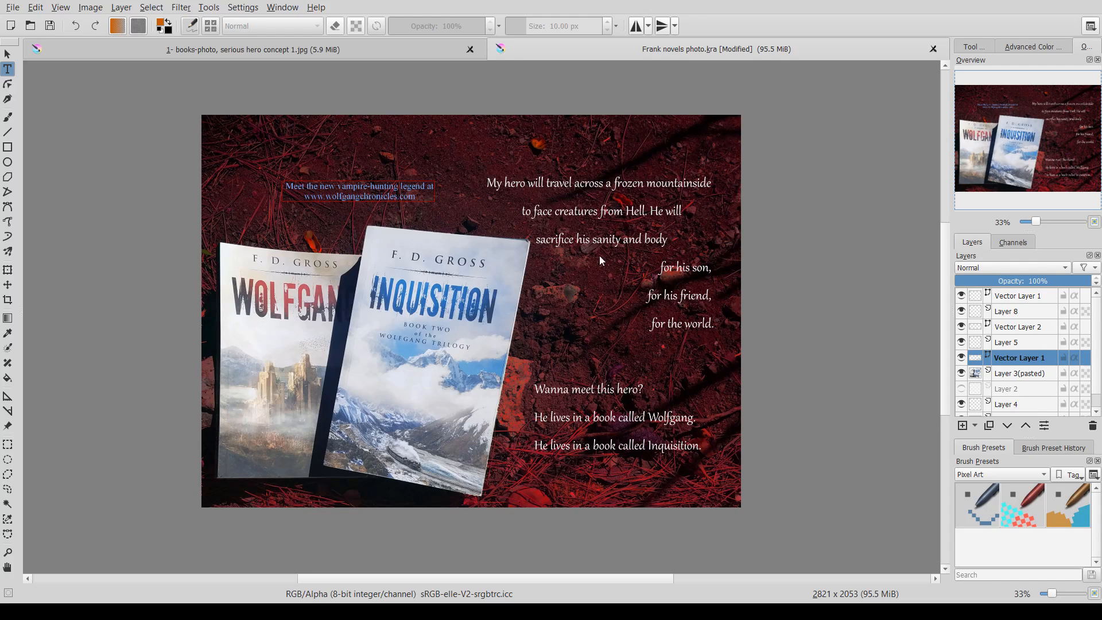
pyautogui.click(555, 438)
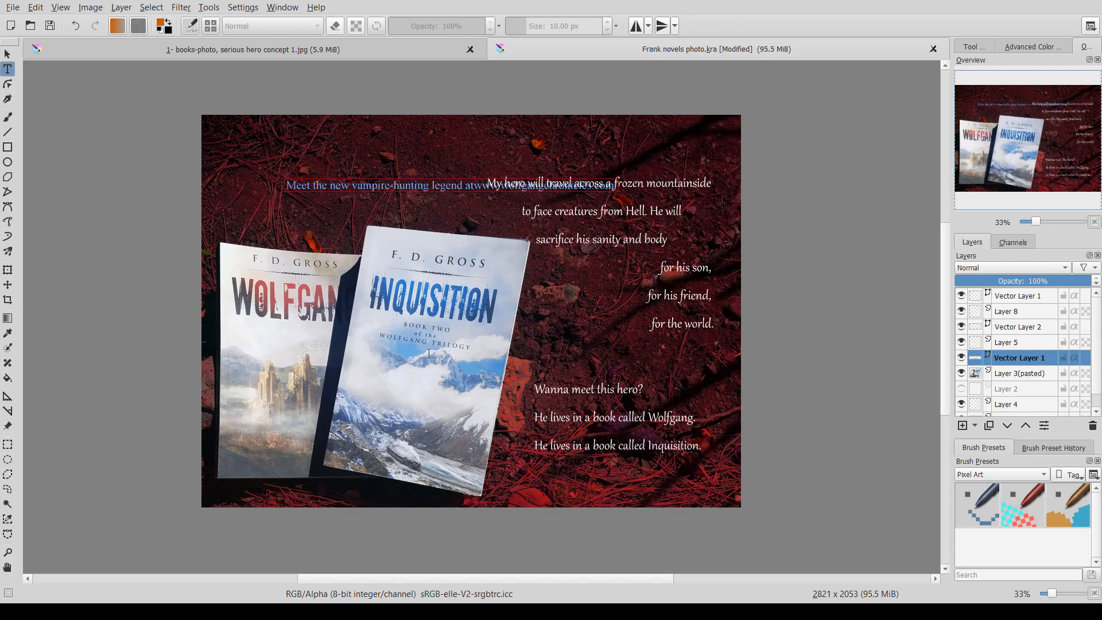
pyautogui.click(567, 438)
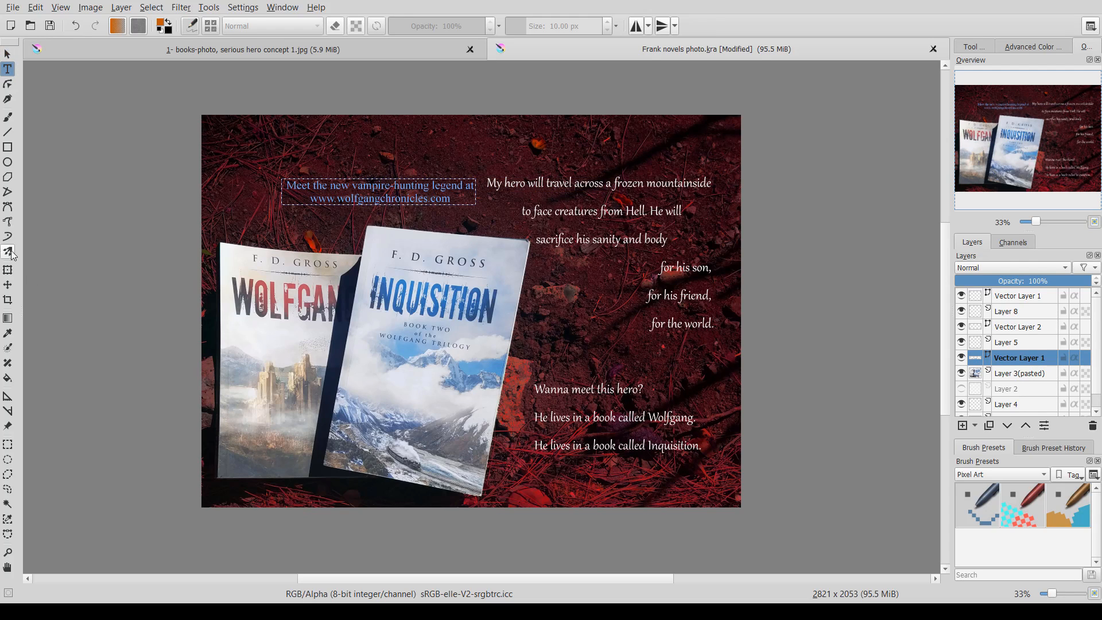
# - Move the website caption up and left toward the top-left corner
pyautogui.click(9, 271)
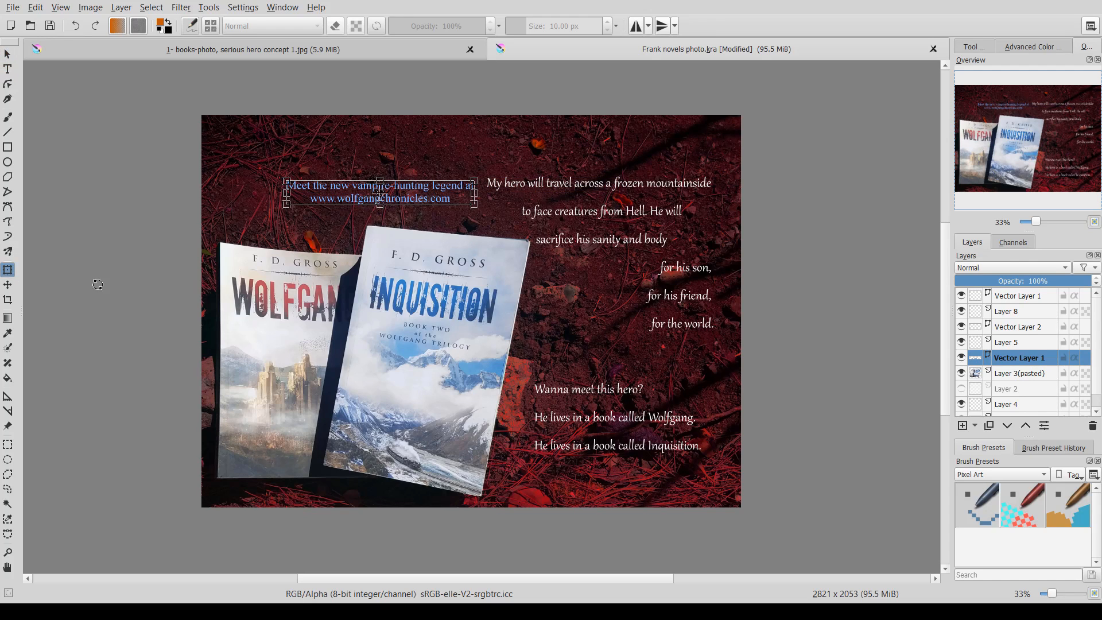
pyautogui.click(8, 285)
pyautogui.moveTo(343, 201); pyautogui.dragTo(299, 172)
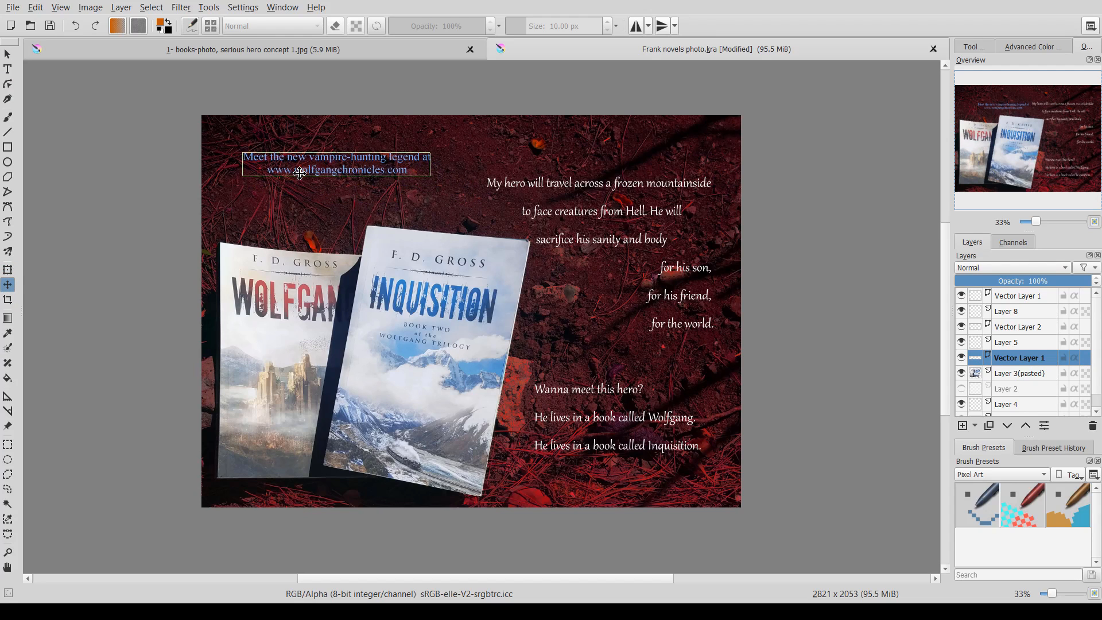
# - Enlarge the caption's font further and nudge it slightly up and left
pyautogui.click(8, 69)
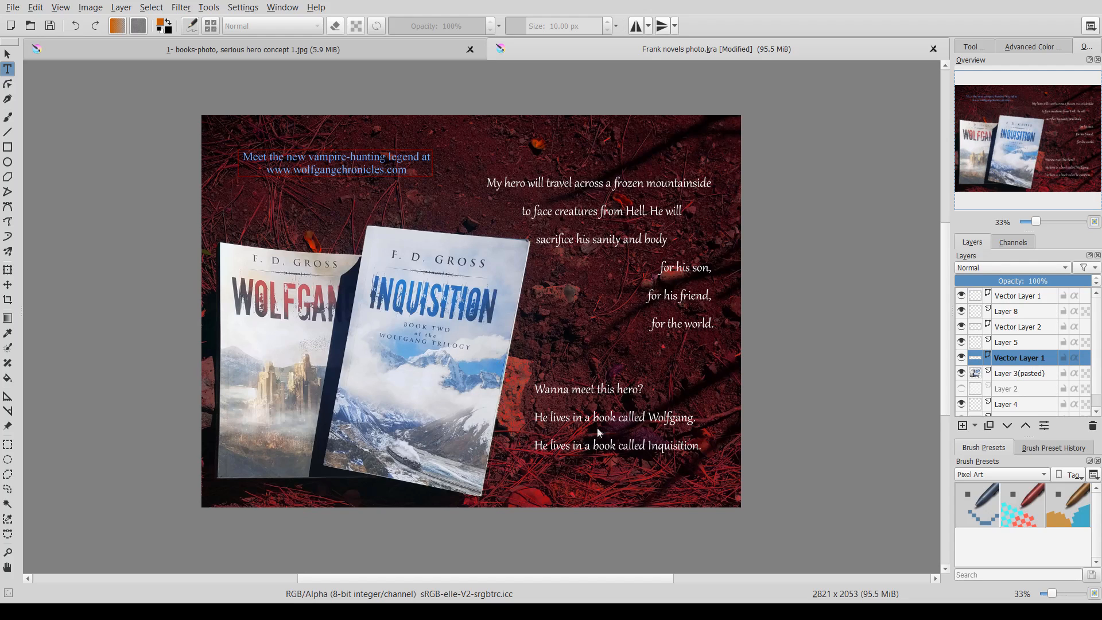
pyautogui.click(560, 437)
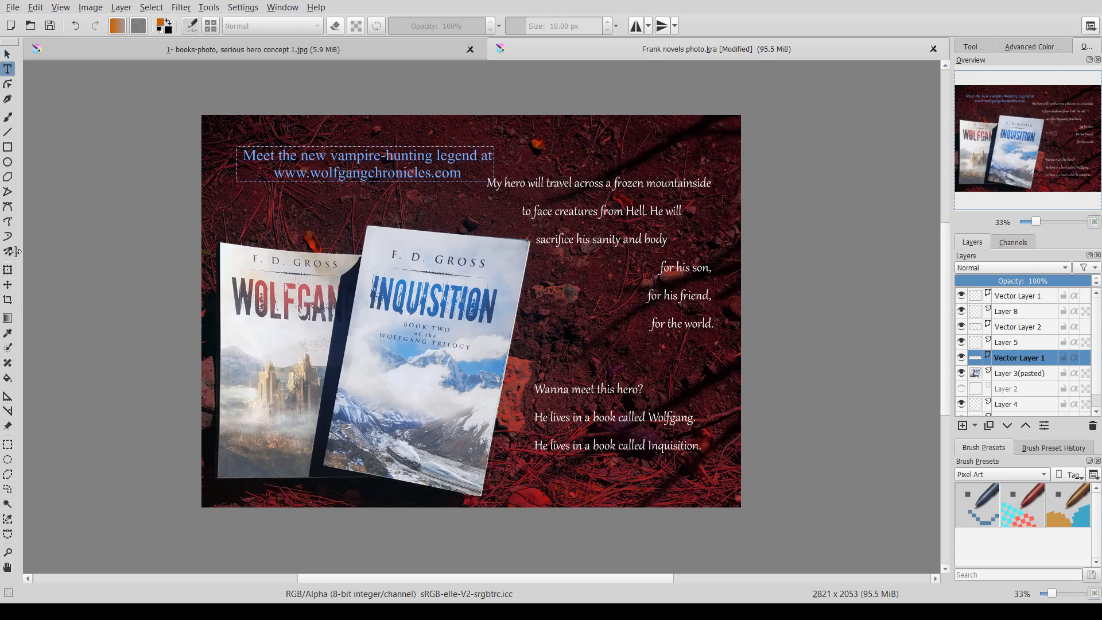
pyautogui.click(8, 284)
pyautogui.moveTo(328, 171); pyautogui.dragTo(312, 163)
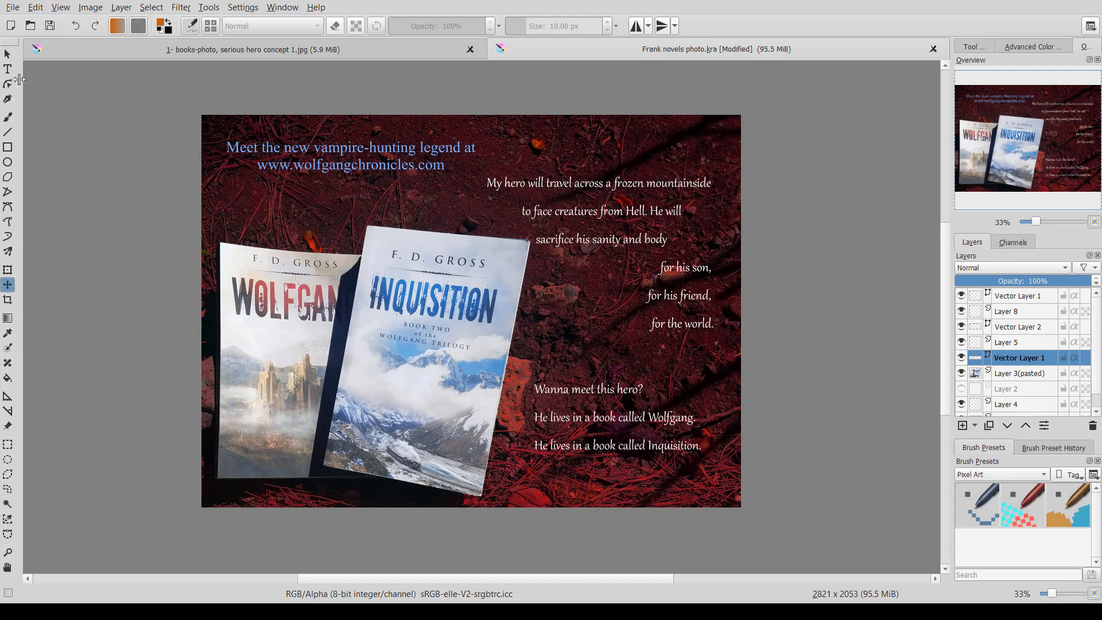
pyautogui.click(8, 69)
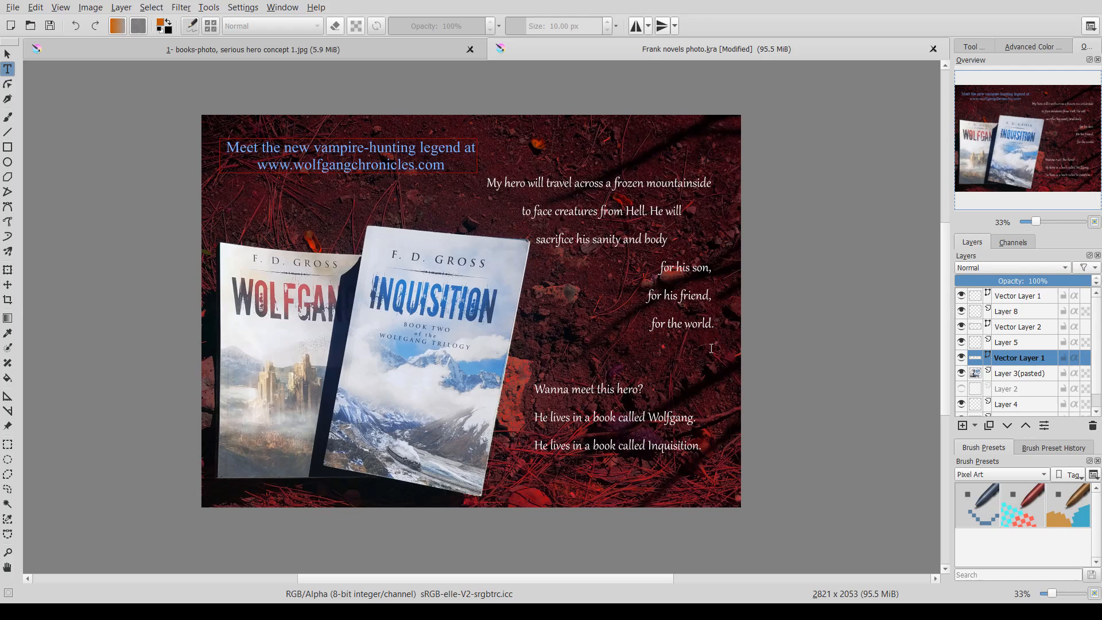
pyautogui.click(699, 462)
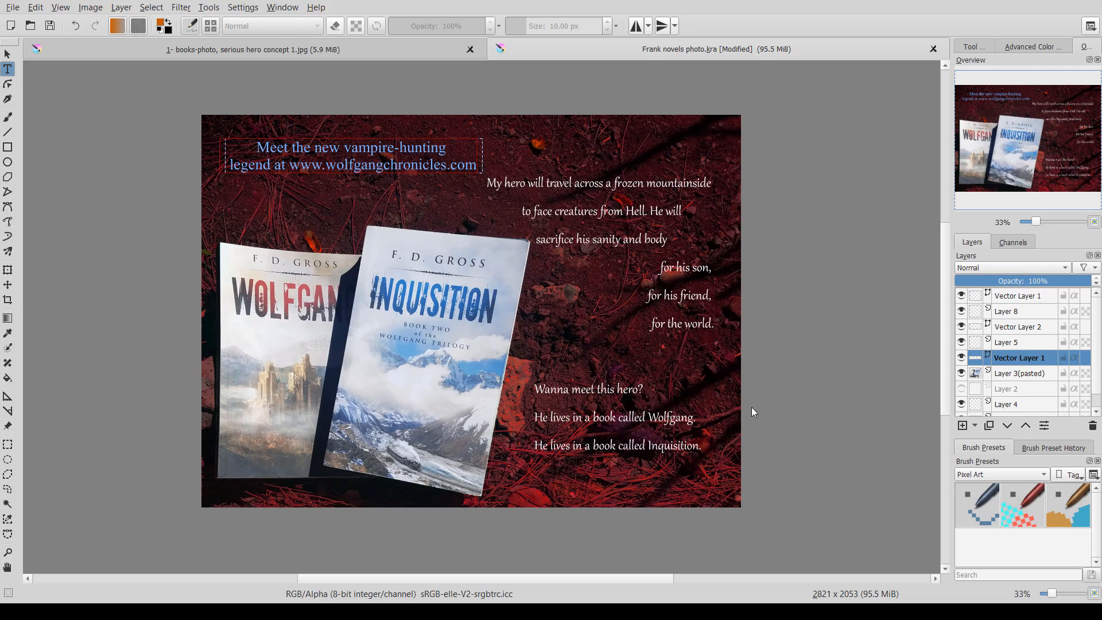
pyautogui.click(686, 467)
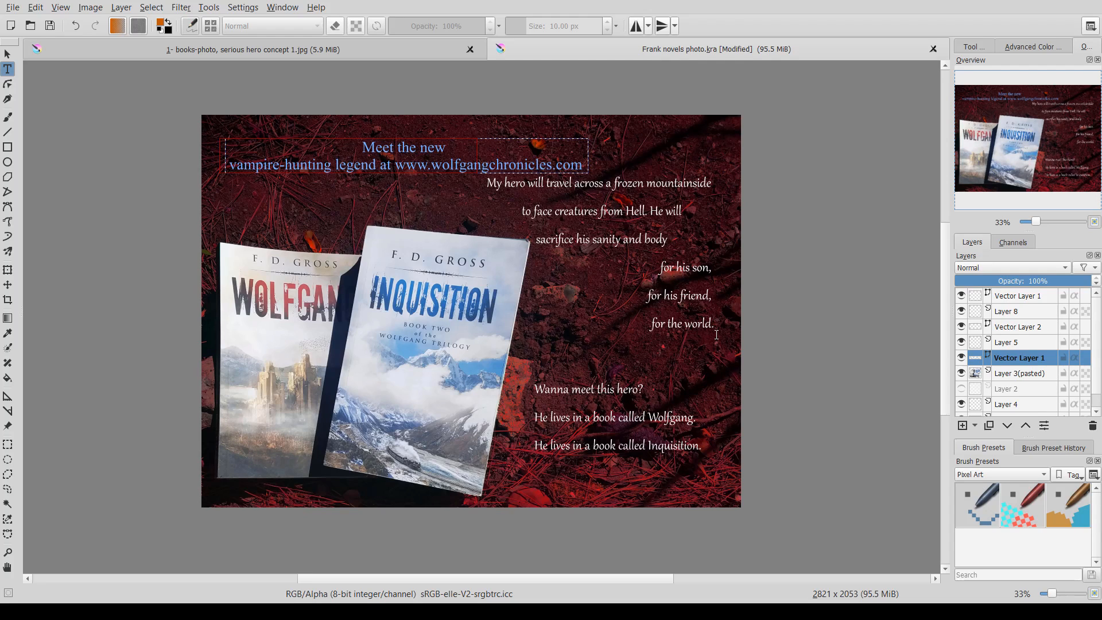
pyautogui.click(683, 463)
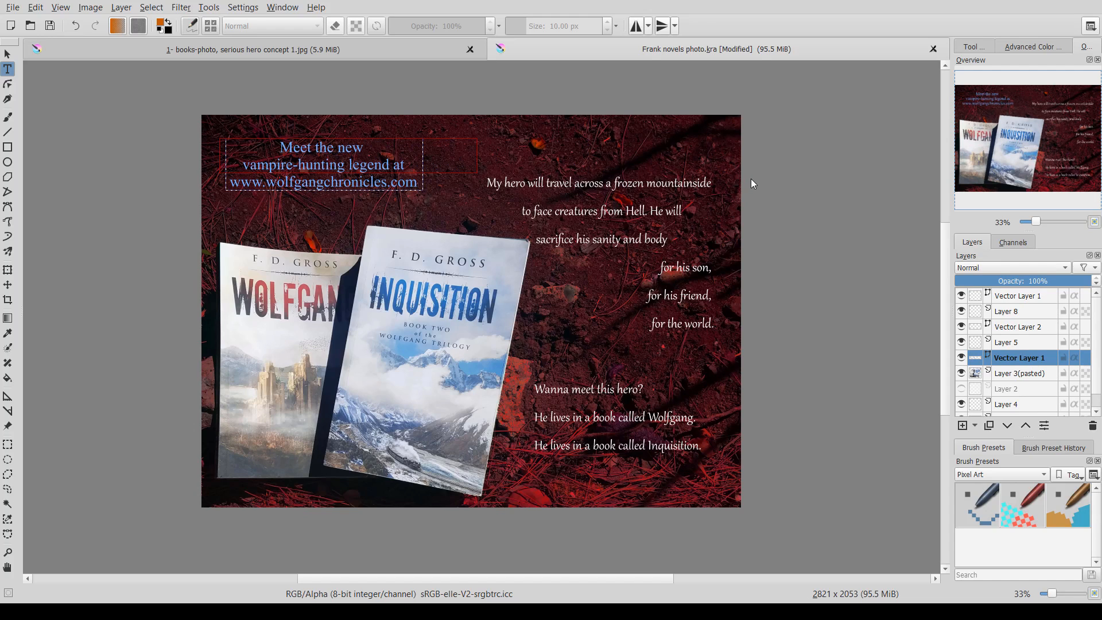
pyautogui.click(8, 284)
pyautogui.moveTo(325, 175); pyautogui.dragTo(331, 170)
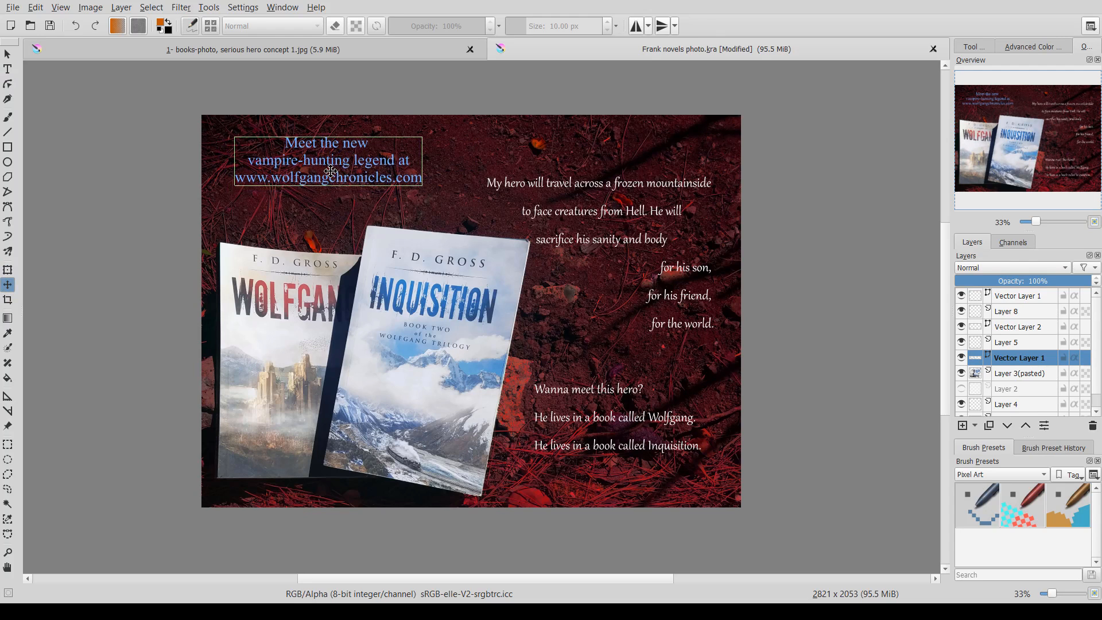
pyautogui.rightClick(330, 171)
pyautogui.click(8, 69)
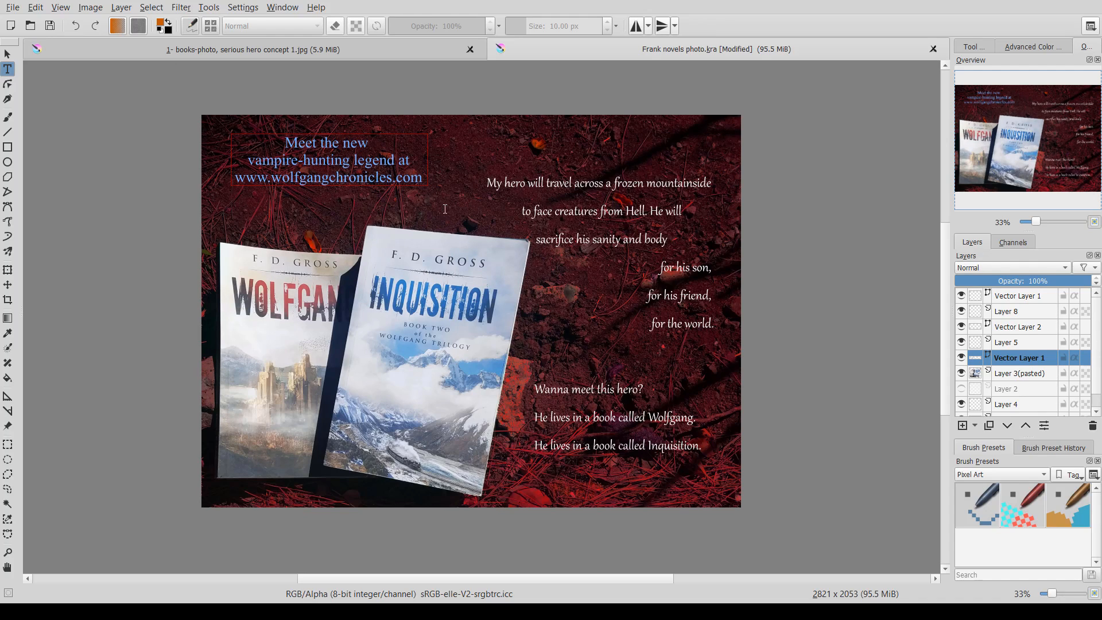
pyautogui.click(556, 445)
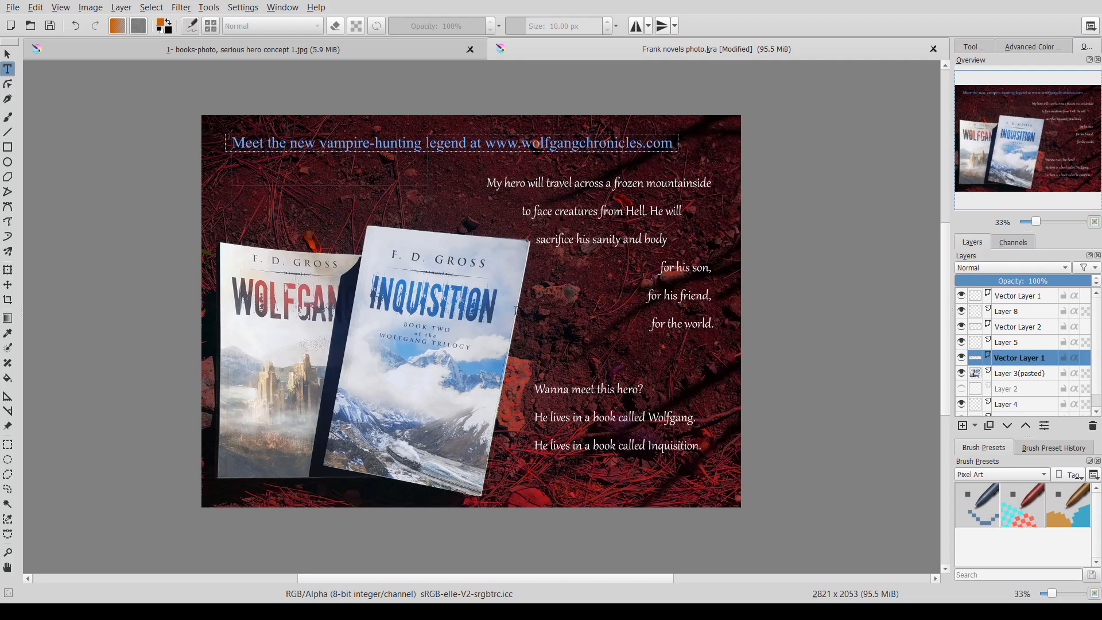
pyautogui.press('Return')
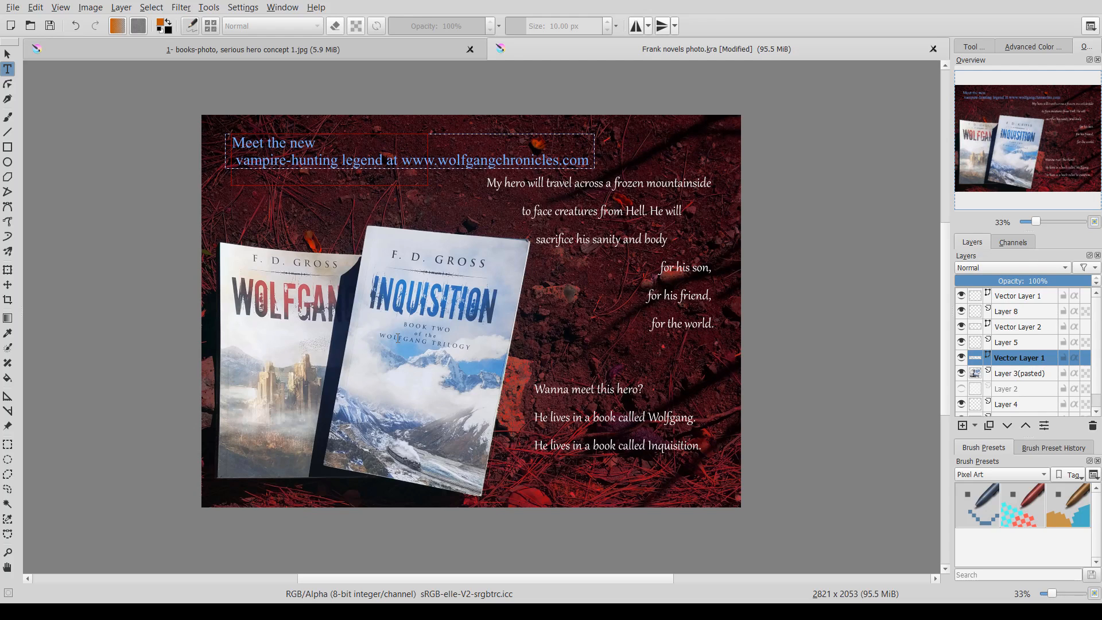
pyautogui.press('Delete')
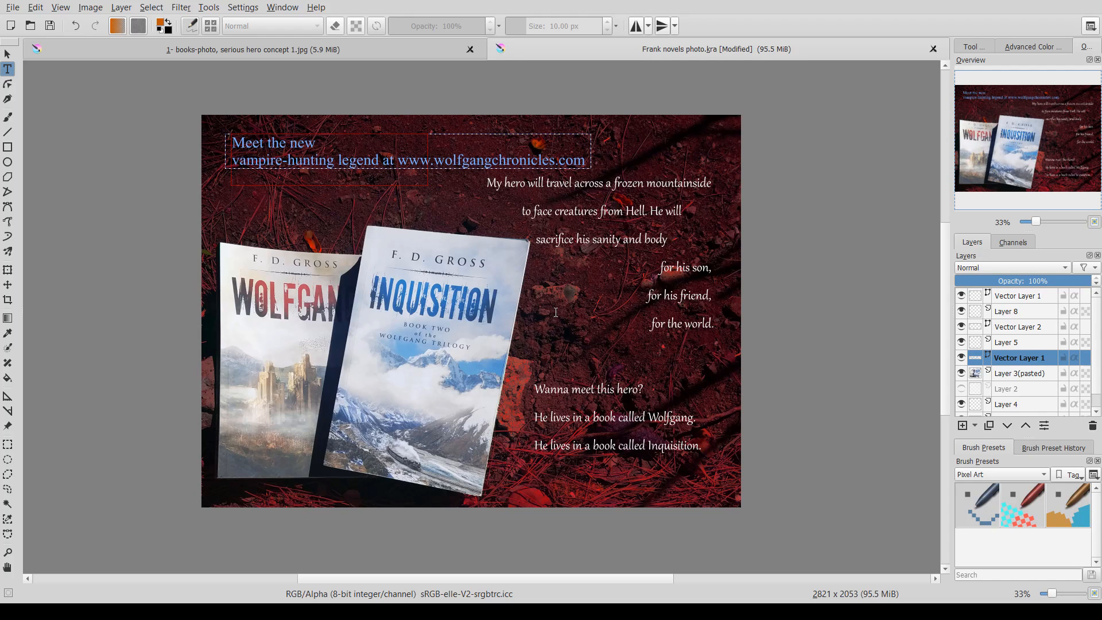
pyautogui.press('Return')
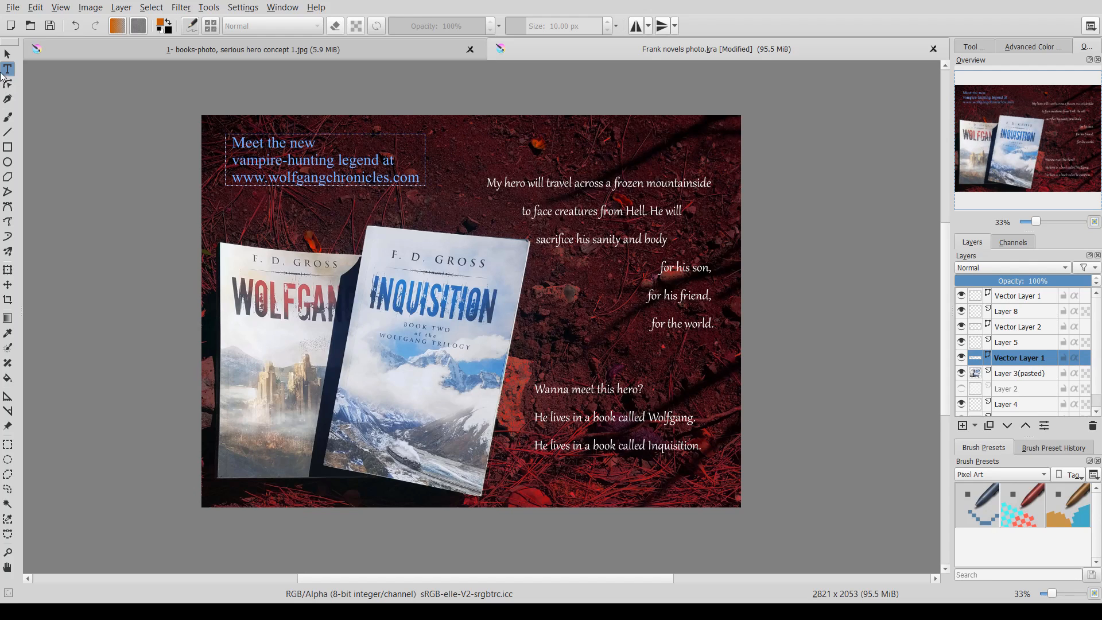
pyautogui.click(7, 270)
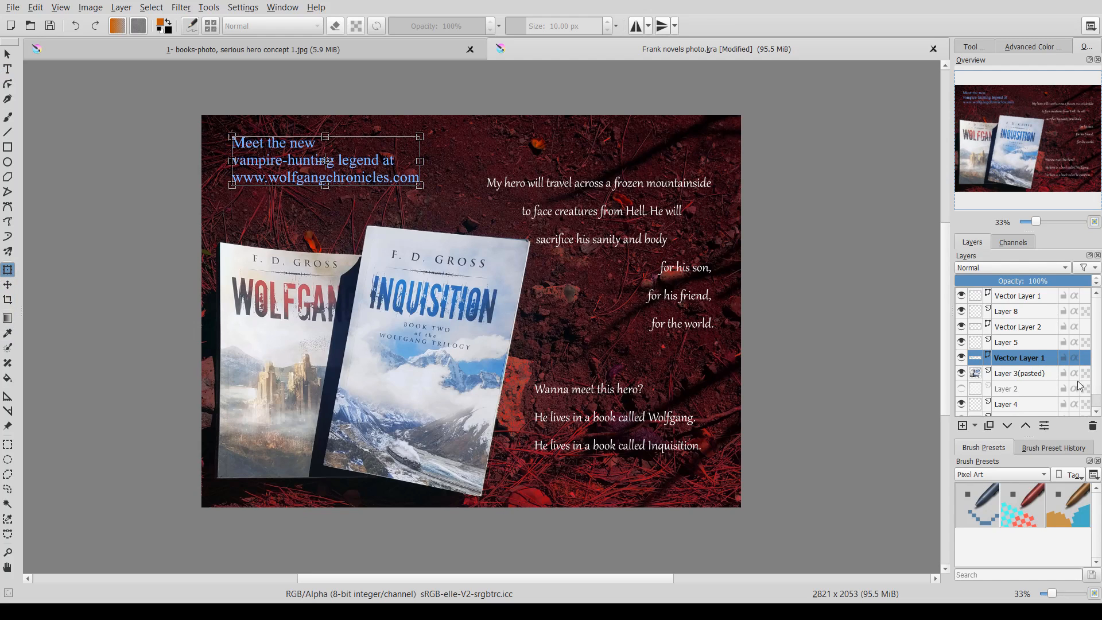
pyautogui.press('Return')
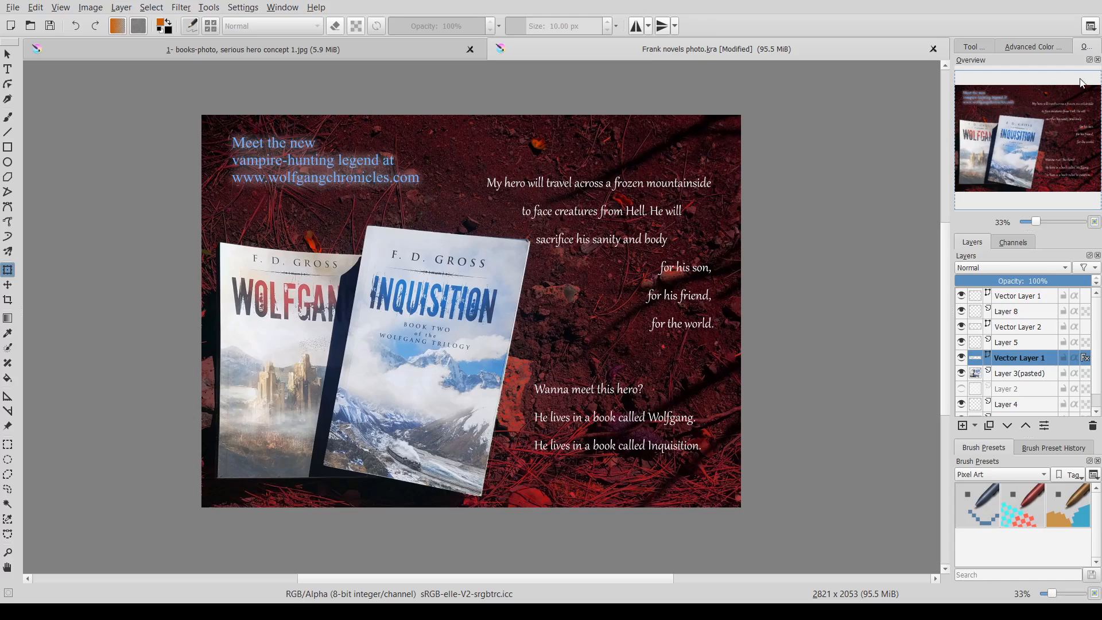
# - Zoom in and pan around to inspect the website caption's glow up close
pyautogui.scroll(3, 535, 209)
pyautogui.moveTo(407, 204); pyautogui.dragTo(745, 361)
pyautogui.scroll(-1, 745, 360)
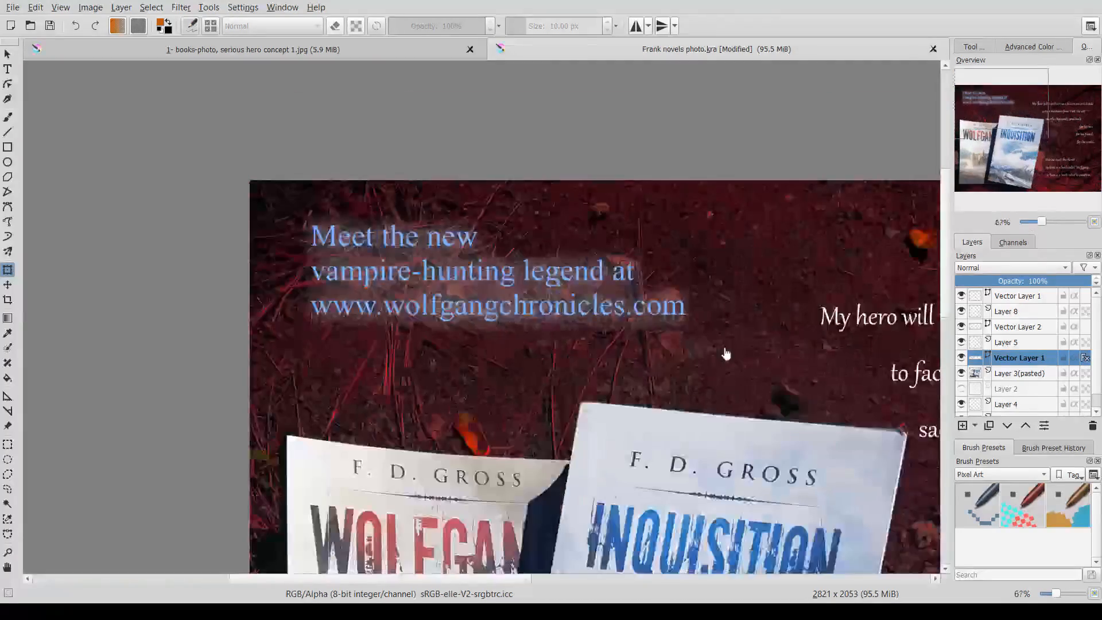
pyautogui.moveTo(665, 306); pyautogui.dragTo(672, 311)
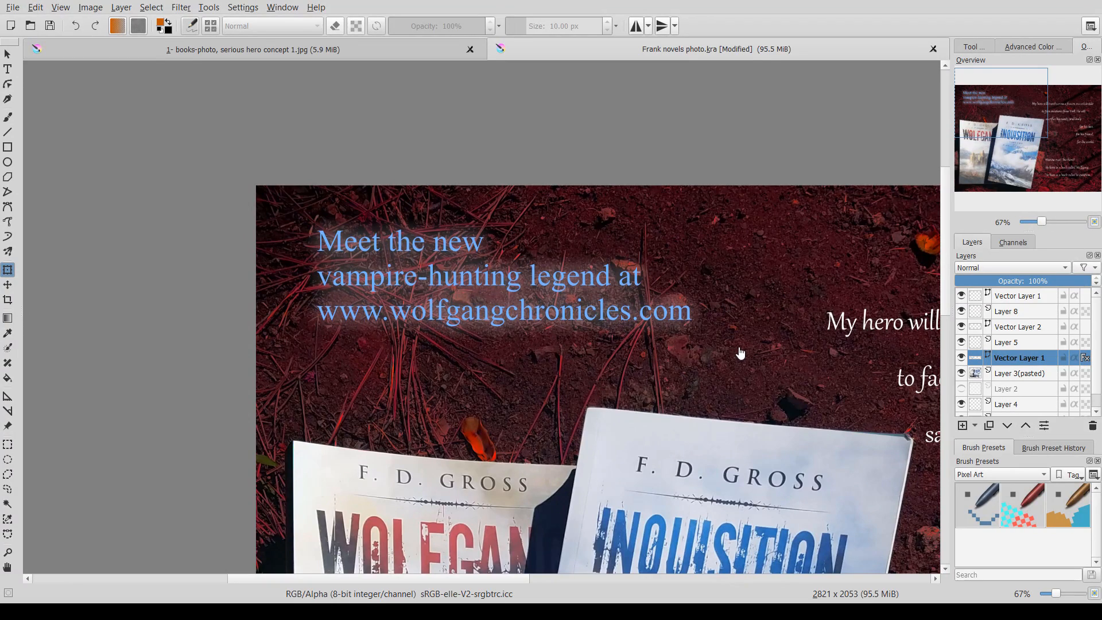
pyautogui.scroll(-3, 740, 352)
pyautogui.moveTo(744, 345); pyautogui.dragTo(492, 268)
pyautogui.scroll(3, 476, 266)
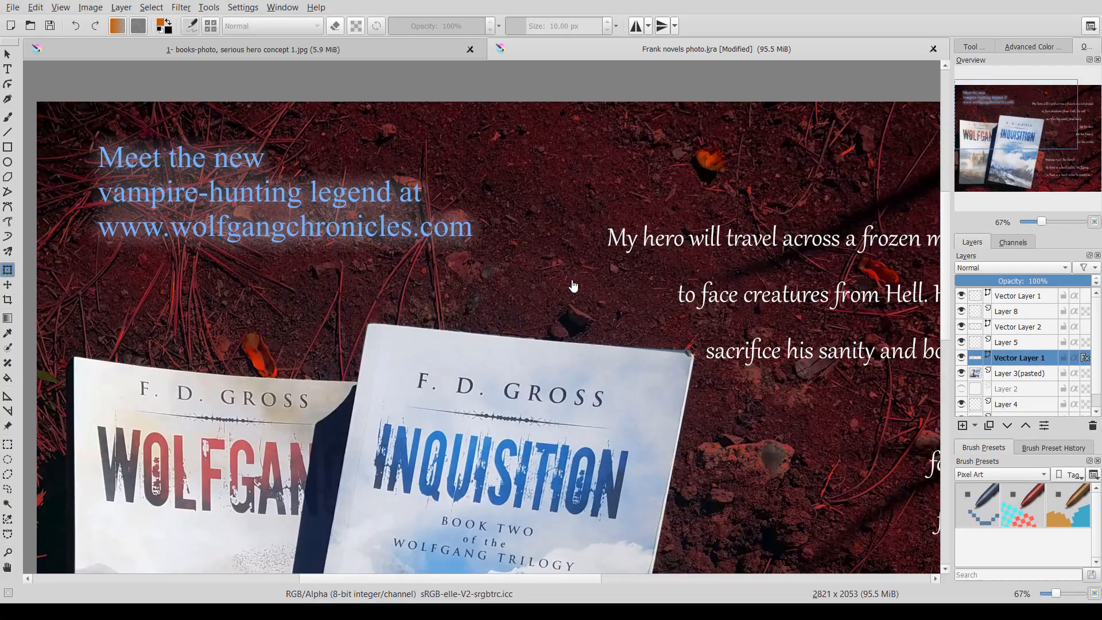
pyautogui.scroll(-1, 572, 285)
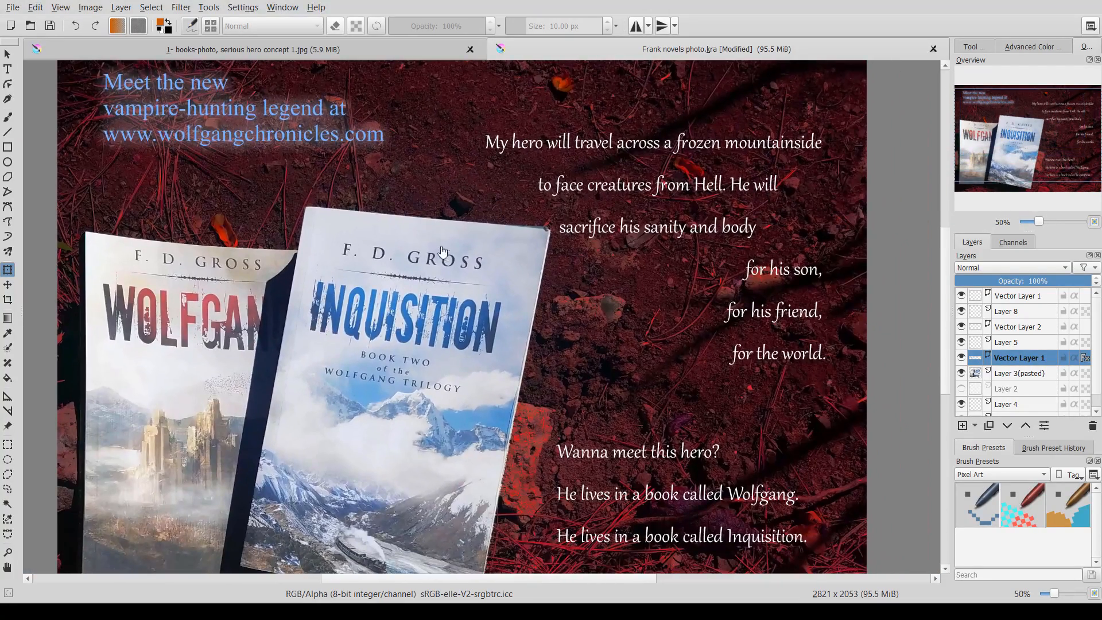
pyautogui.click(8, 69)
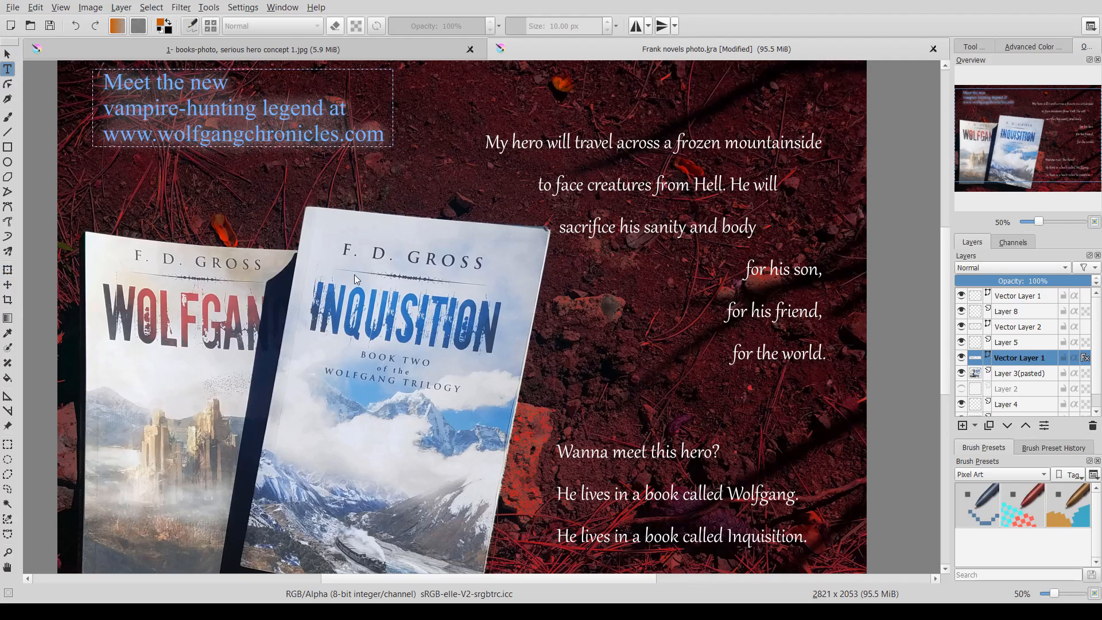
pyautogui.scroll(-1, 446, 304)
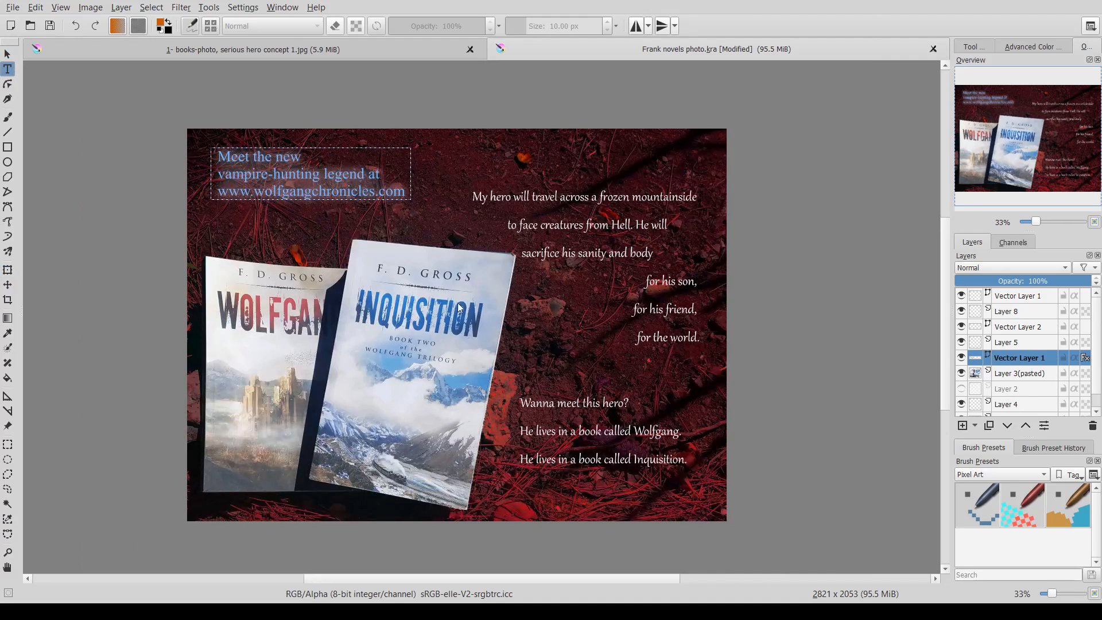
pyautogui.click(556, 401)
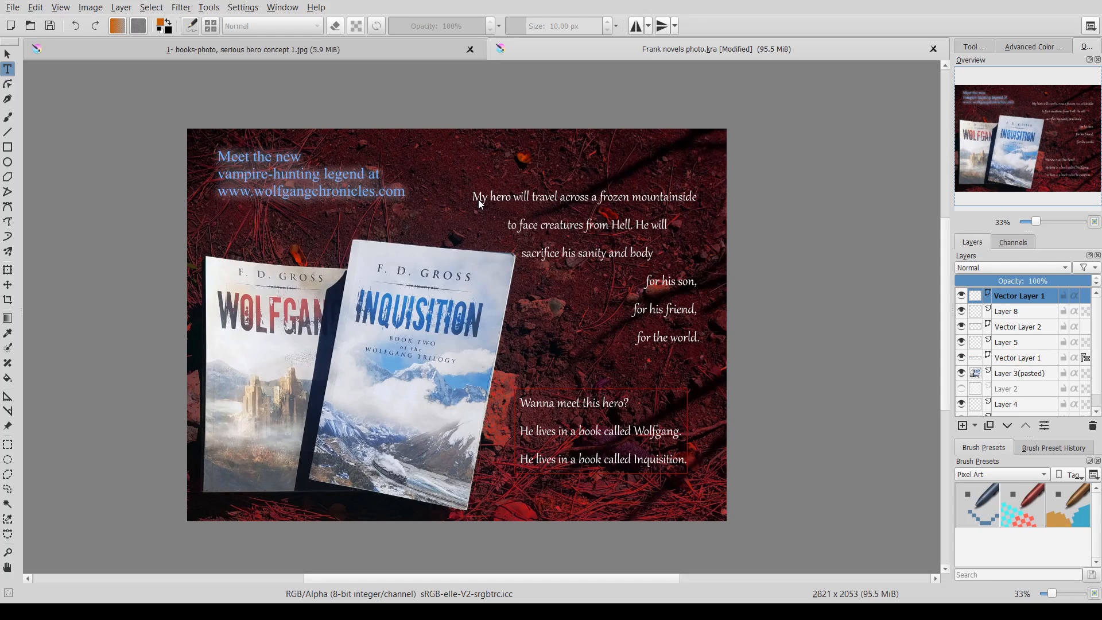
pyautogui.click(556, 440)
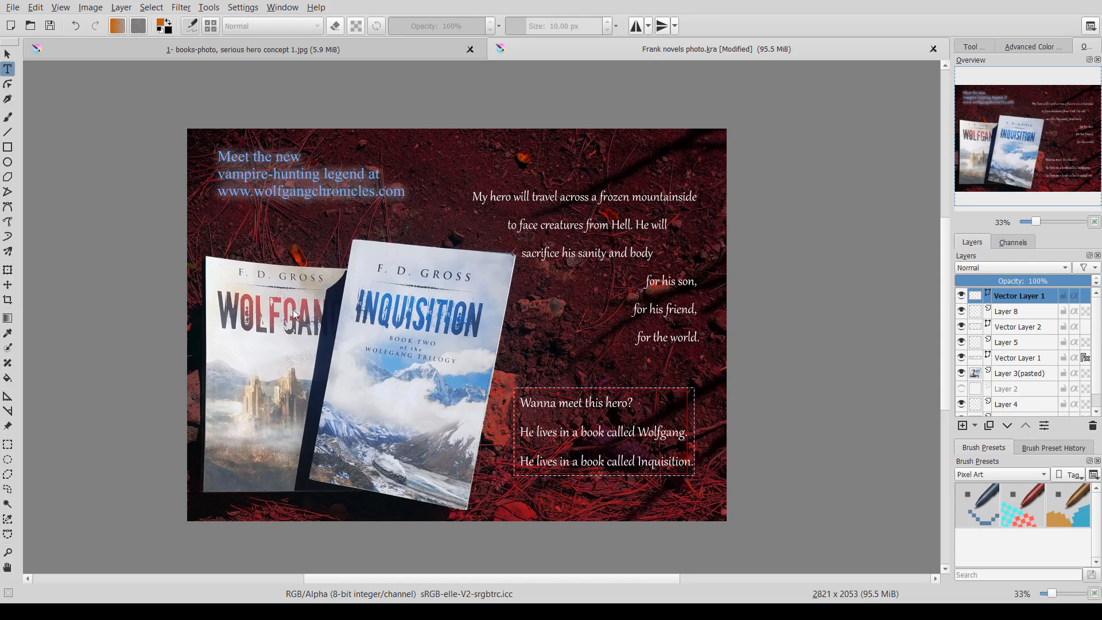
# - Rewrap the hero blurb so 'He will sacrifice' ends the second line, and move the blurb up slightly
pyautogui.click(1007, 325)
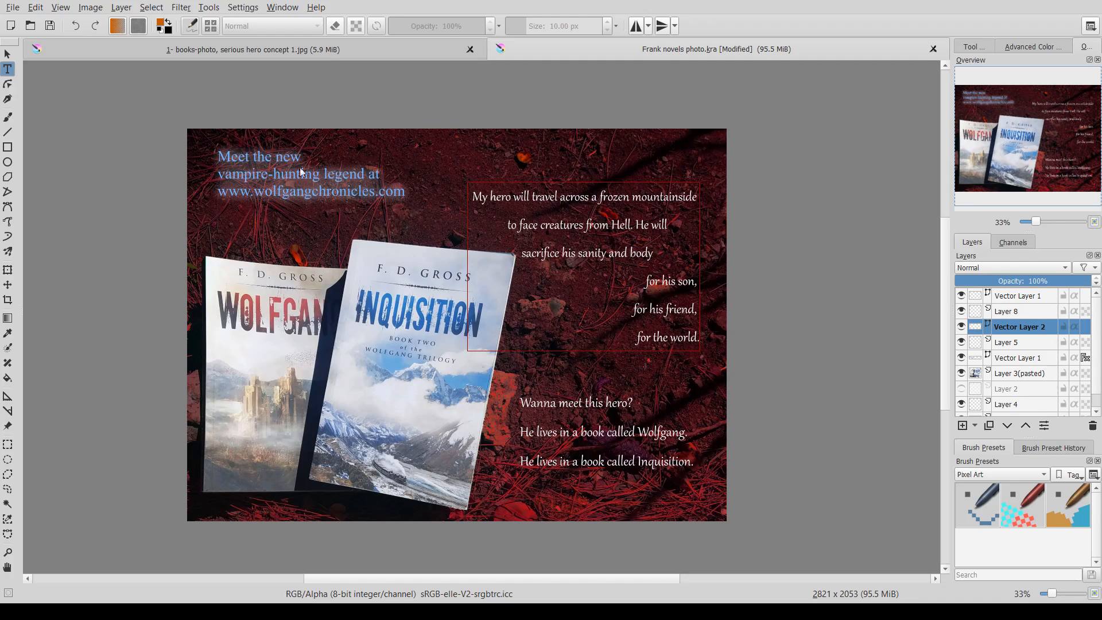
pyautogui.hotkey('ctrl', 'shift', 'z')
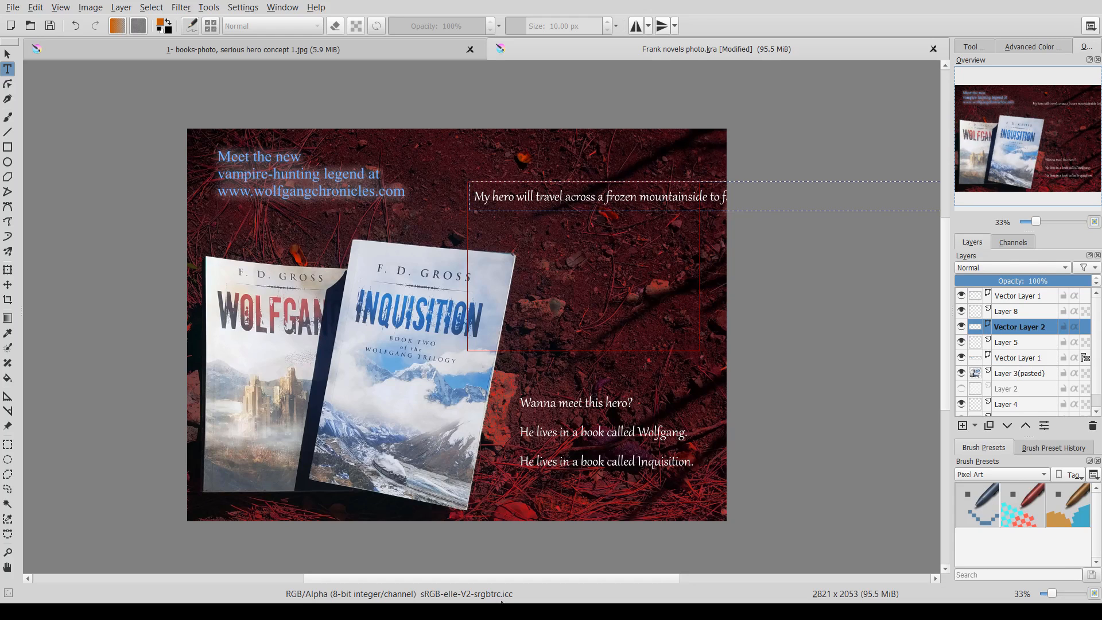
pyautogui.click(787, 610)
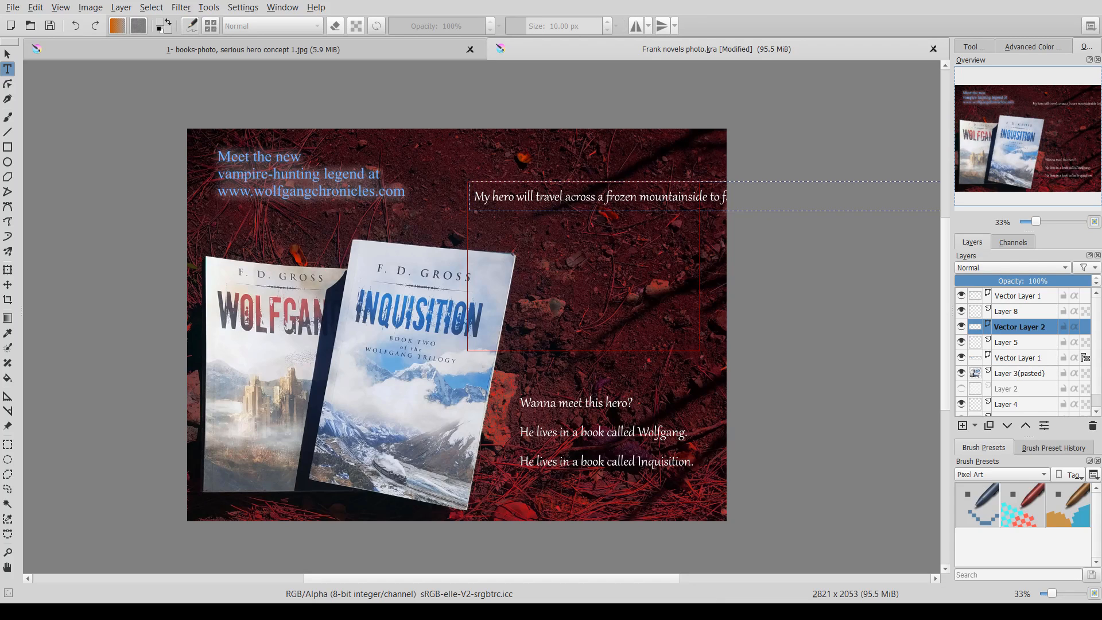
pyautogui.click(812, 175)
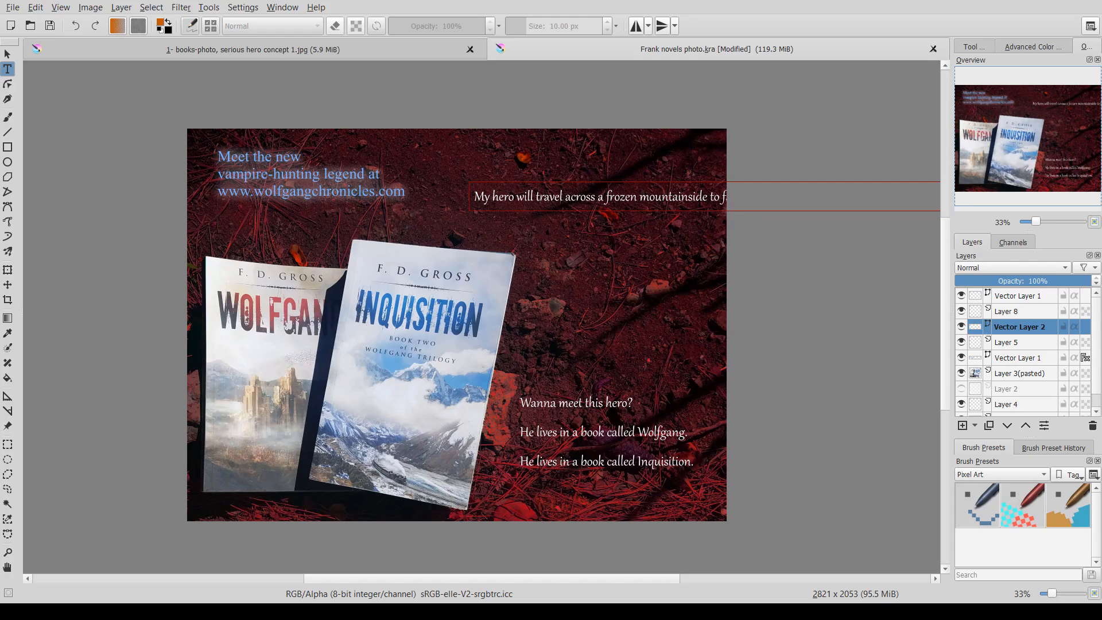
pyautogui.click(806, 608)
pyautogui.click(707, 71)
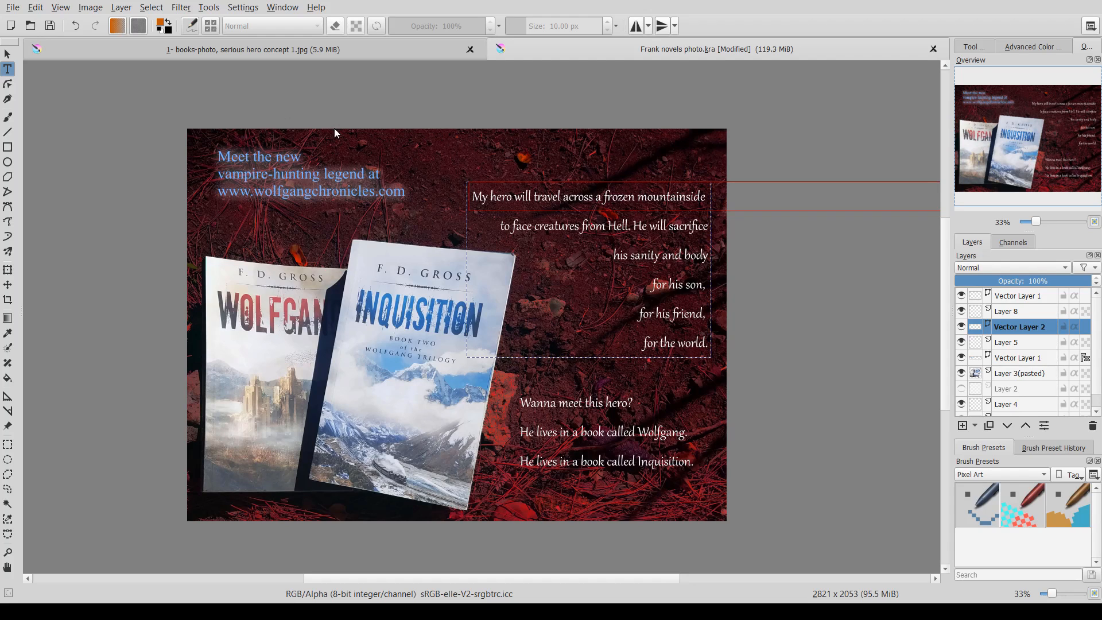
pyautogui.click(7, 284)
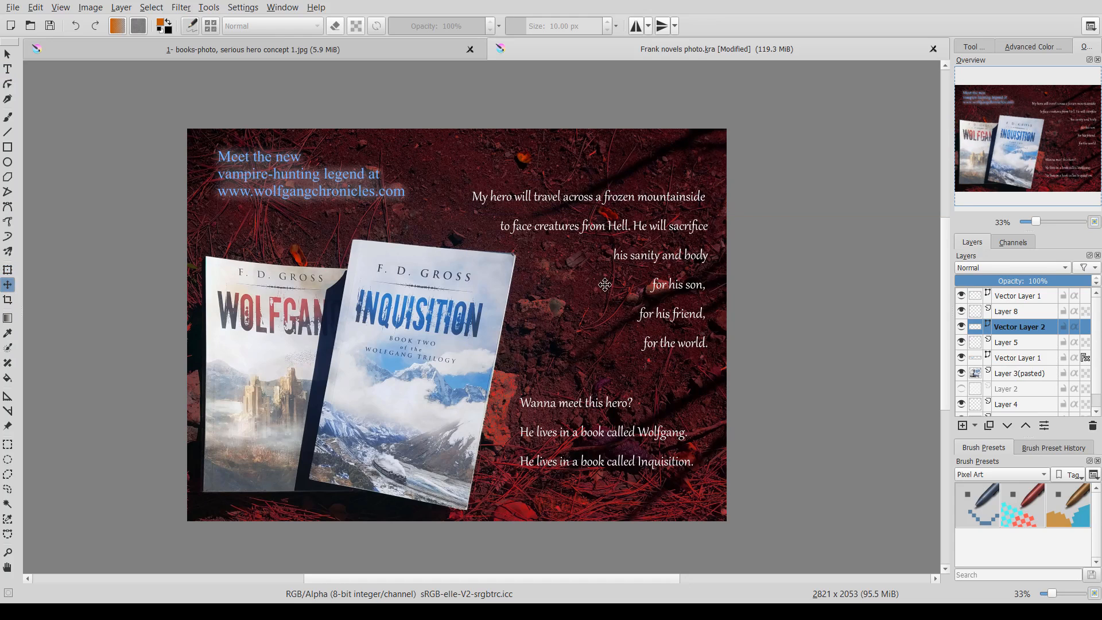
pyautogui.moveTo(657, 248); pyautogui.dragTo(653, 219)
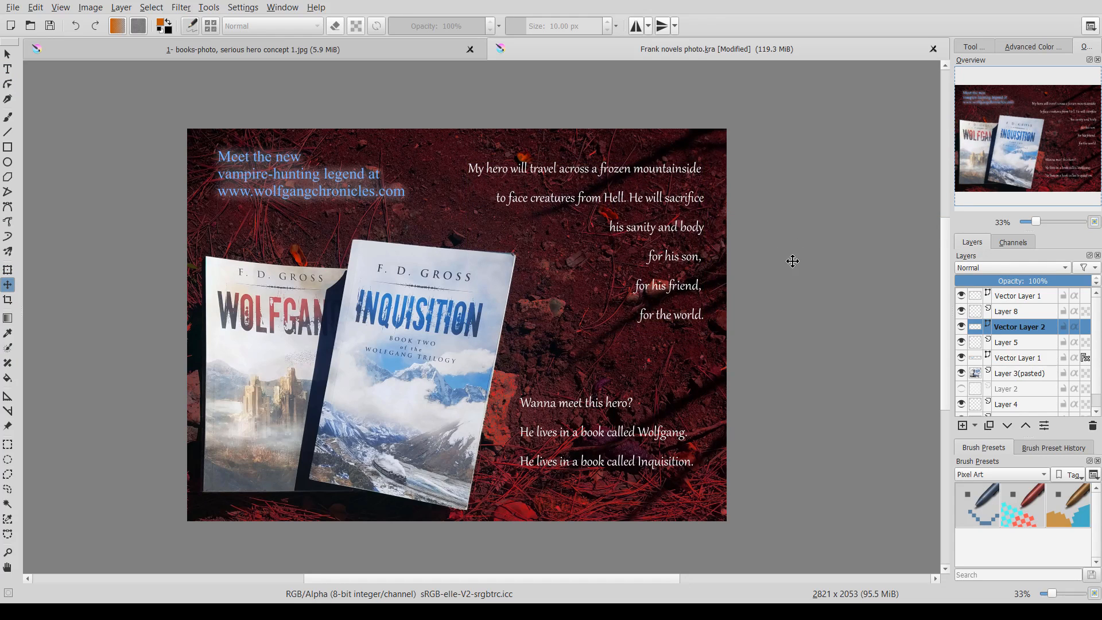
# - Rewrap the hero blurb so 'He will sacrifice' gets its own line, and shift the blurb slightly left
pyautogui.click(8, 69)
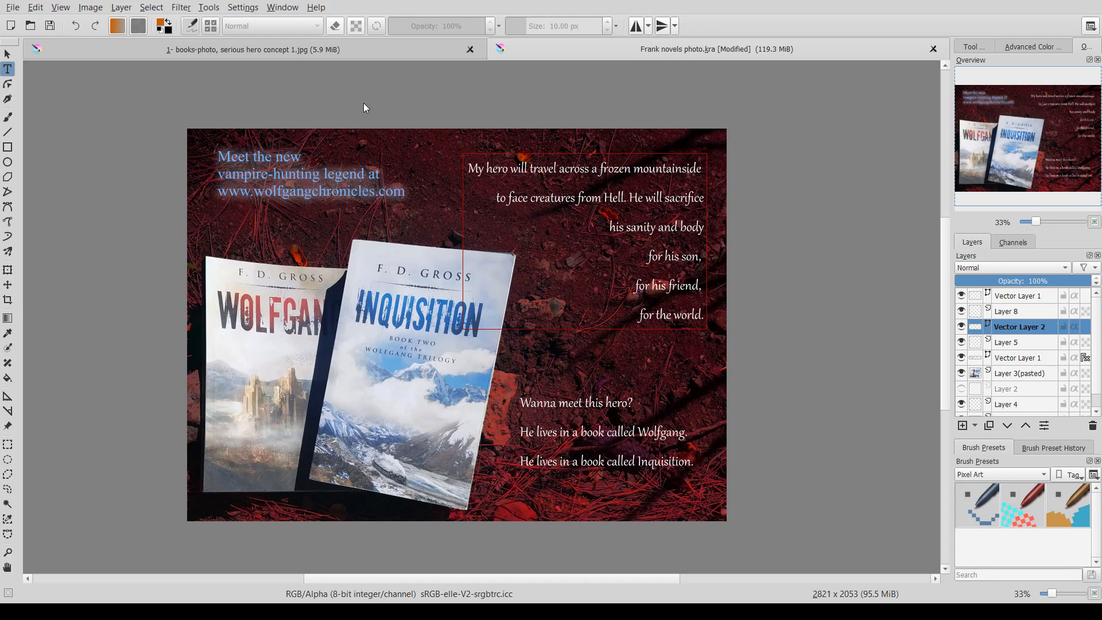
pyautogui.click(465, 532)
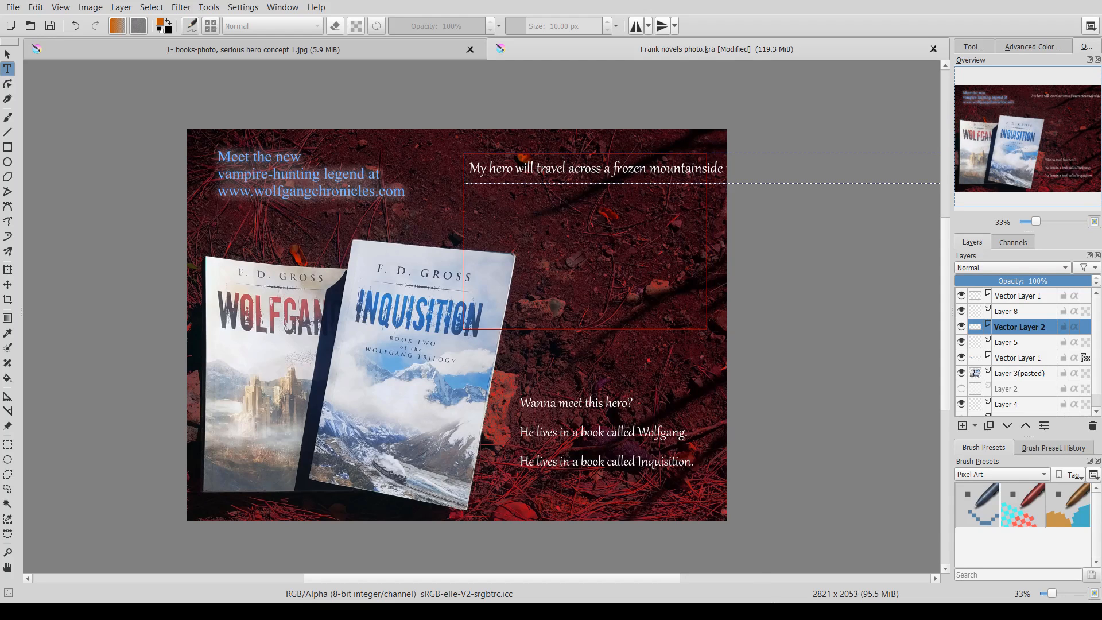
pyautogui.click(803, 601)
pyautogui.click(950, 575)
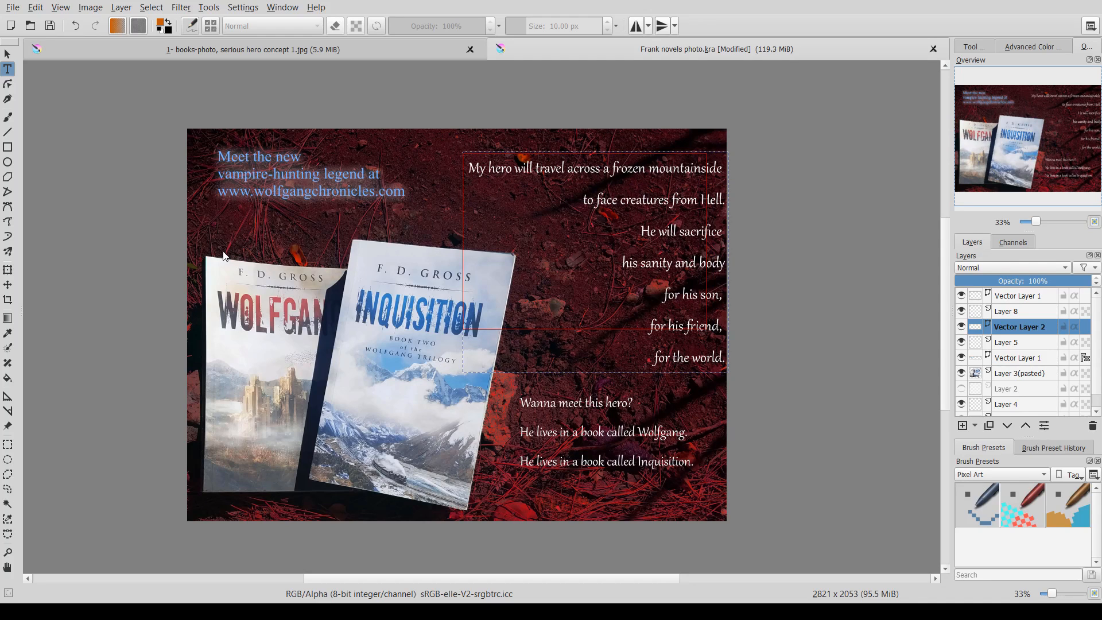
pyautogui.click(8, 285)
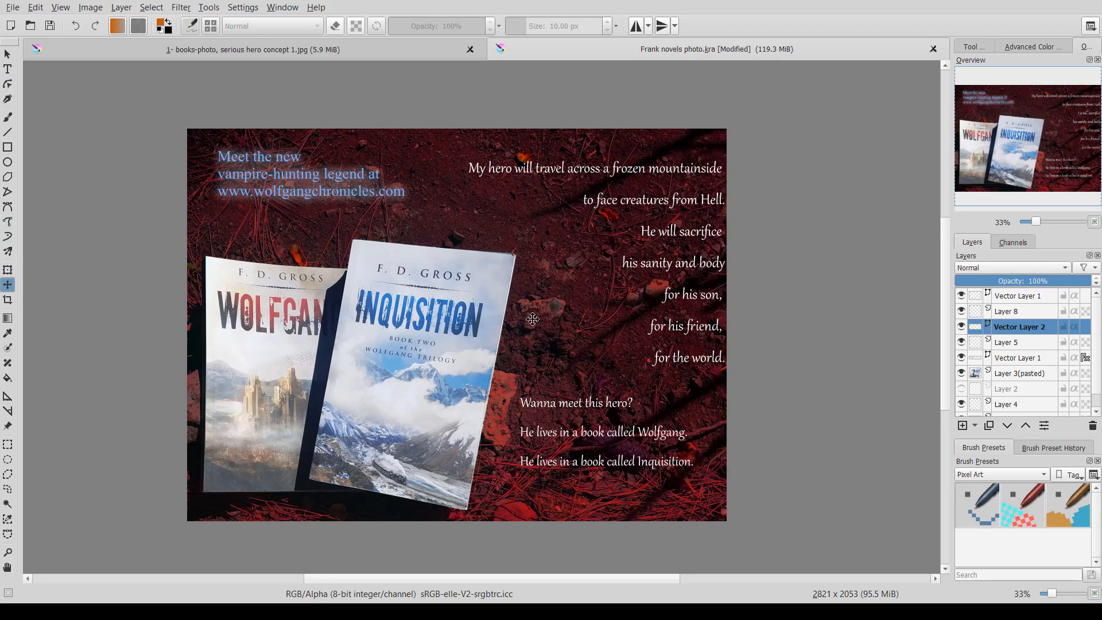
pyautogui.moveTo(665, 280); pyautogui.dragTo(643, 281)
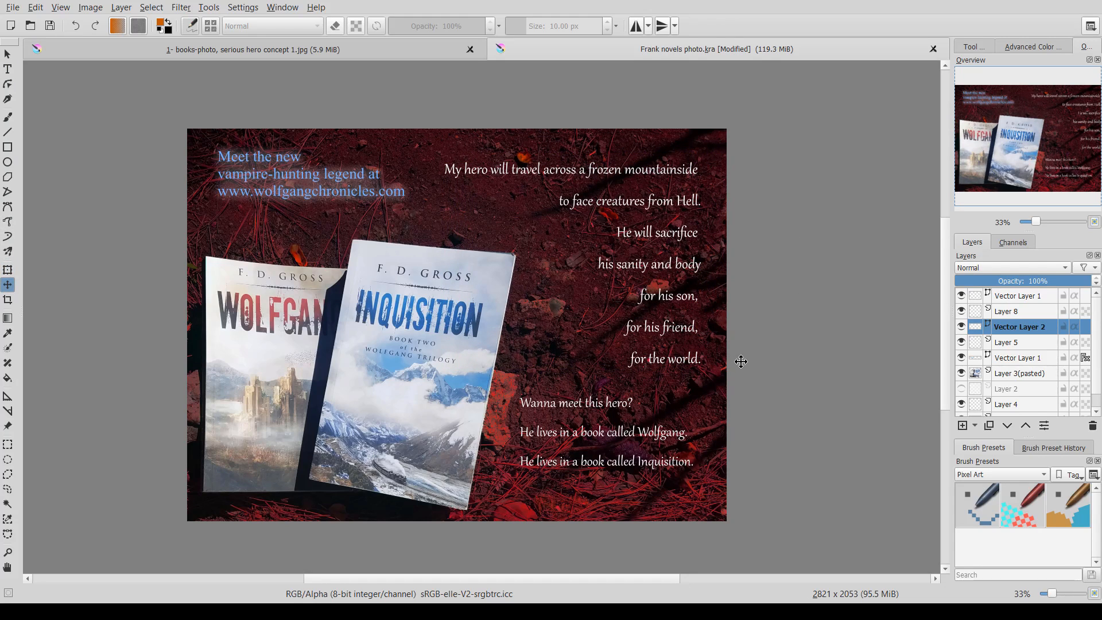
# - Delete the closing tagline's Inquisition line and move the tagline slightly down
pyautogui.click(7, 69)
pyautogui.click(607, 437)
pyautogui.click(1022, 295)
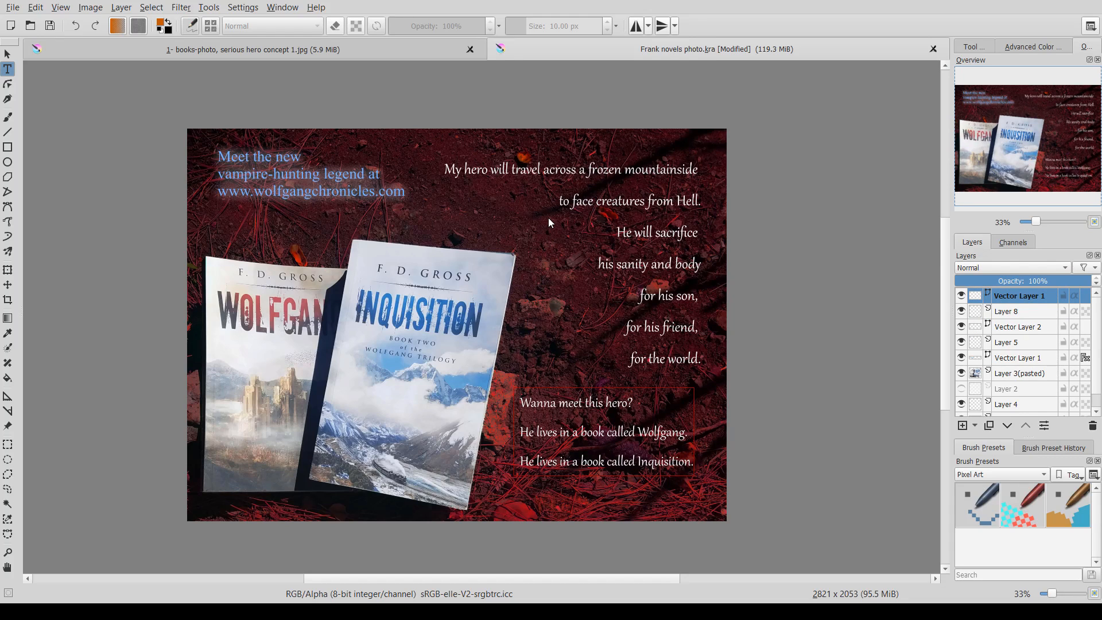
pyautogui.doubleClick(561, 439)
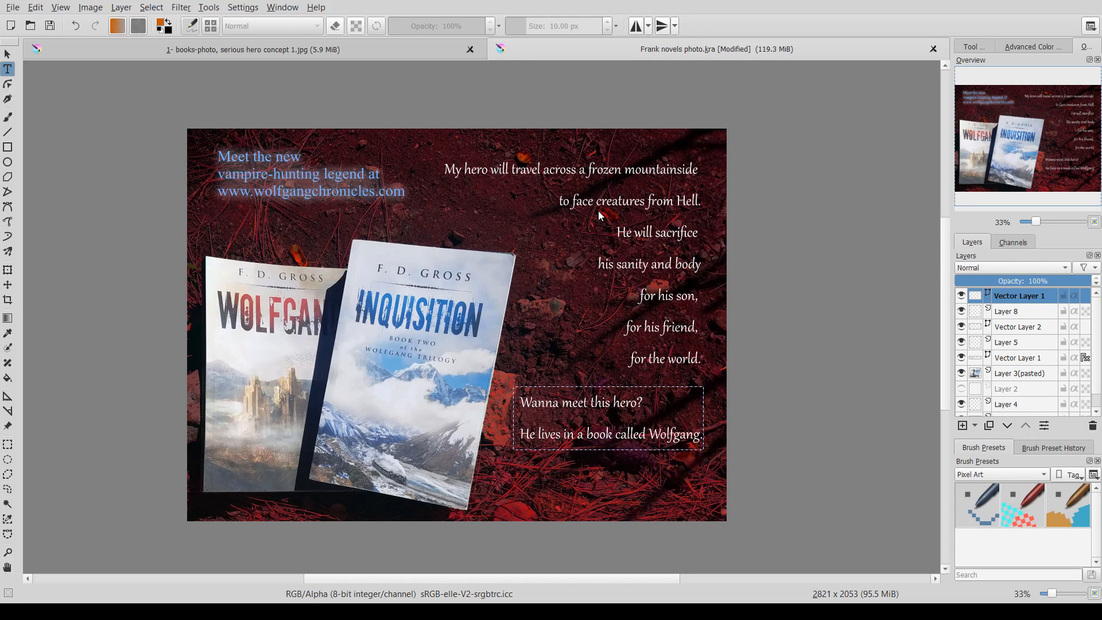
pyautogui.click(8, 284)
pyautogui.moveTo(577, 421); pyautogui.dragTo(578, 441)
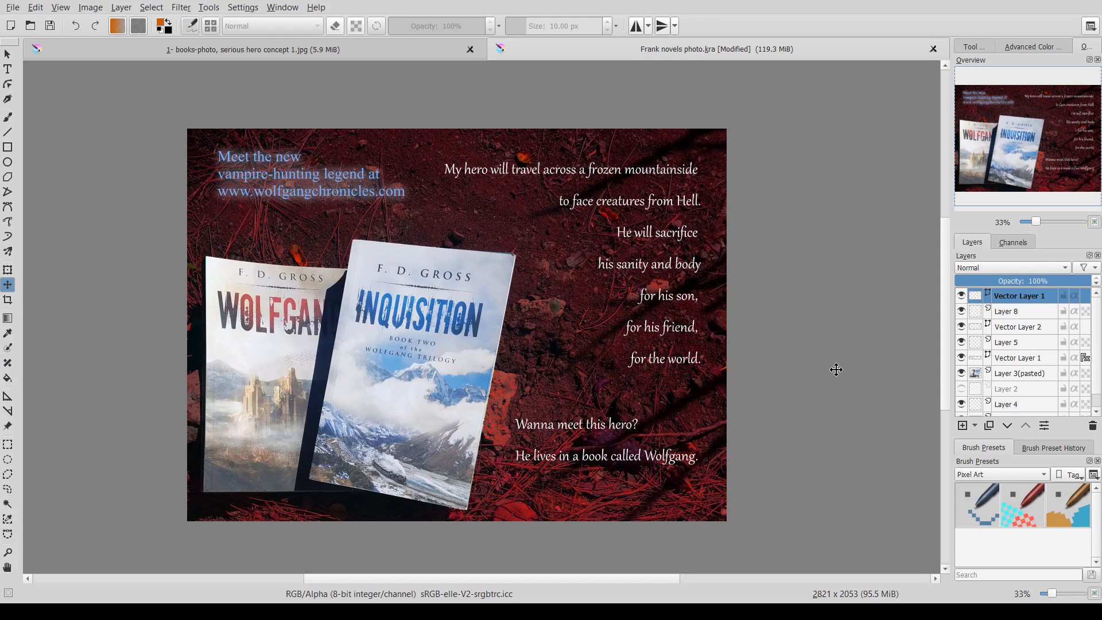
# - Open the flattened image 'Frank novels photo other.jpg' and save it
pyautogui.click(16, 10)
pyautogui.click(25, 67)
pyautogui.click(11, 7)
pyautogui.click(75, 89)
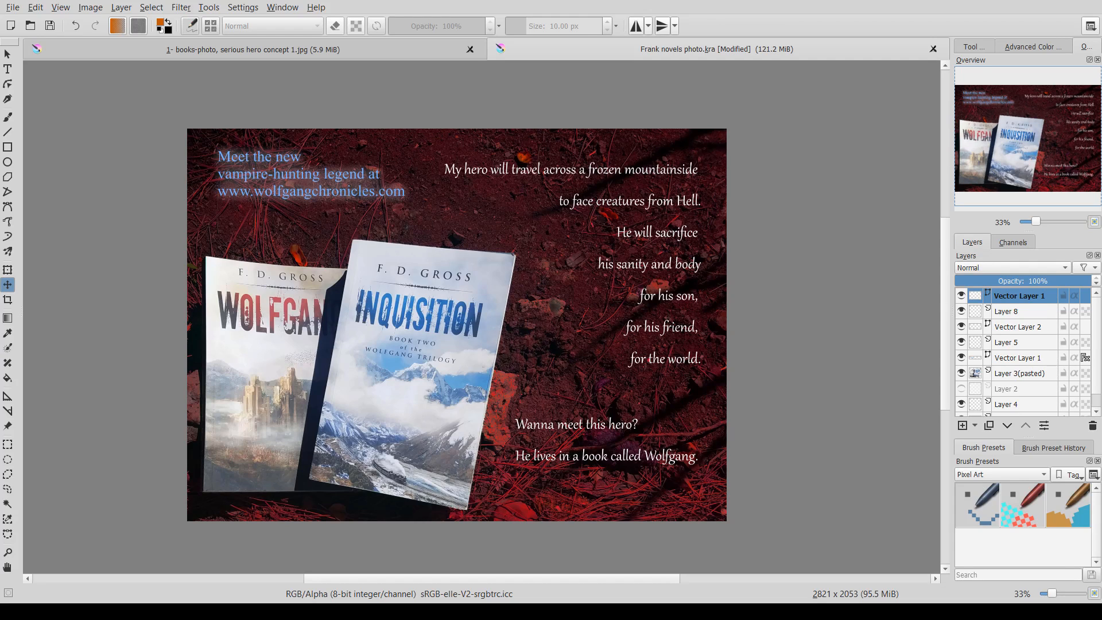
pyautogui.hotkey('ctrl', 's')
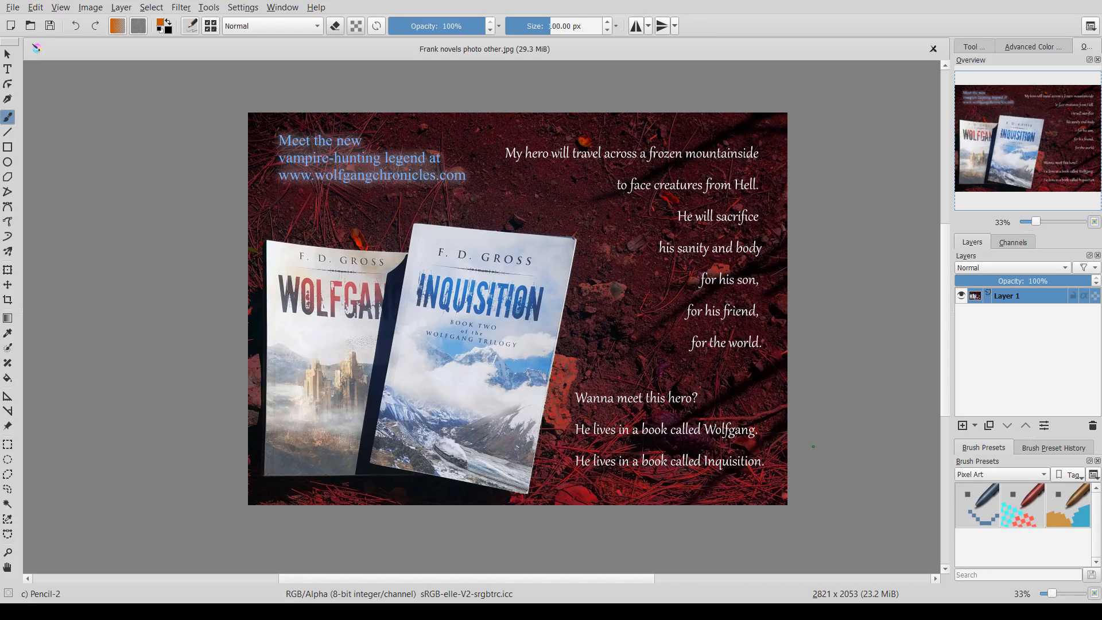
# - Pan and zoom around the finished image to inspect the closing tagline and text placement
pyautogui.moveTo(811, 446); pyautogui.dragTo(773, 433)
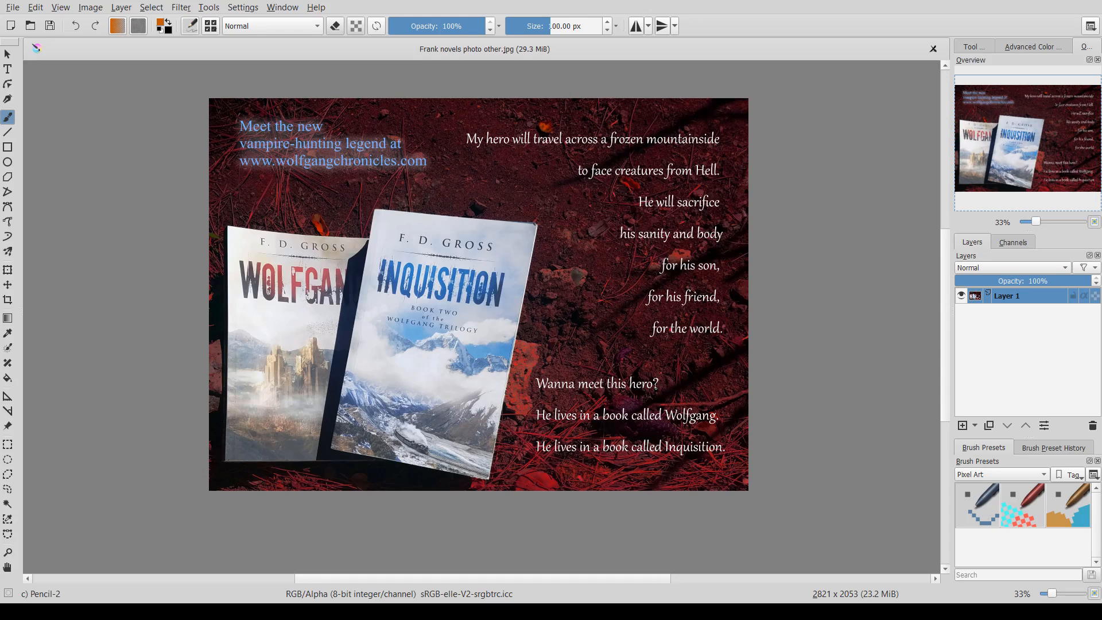
pyautogui.moveTo(669, 395); pyautogui.dragTo(681, 422)
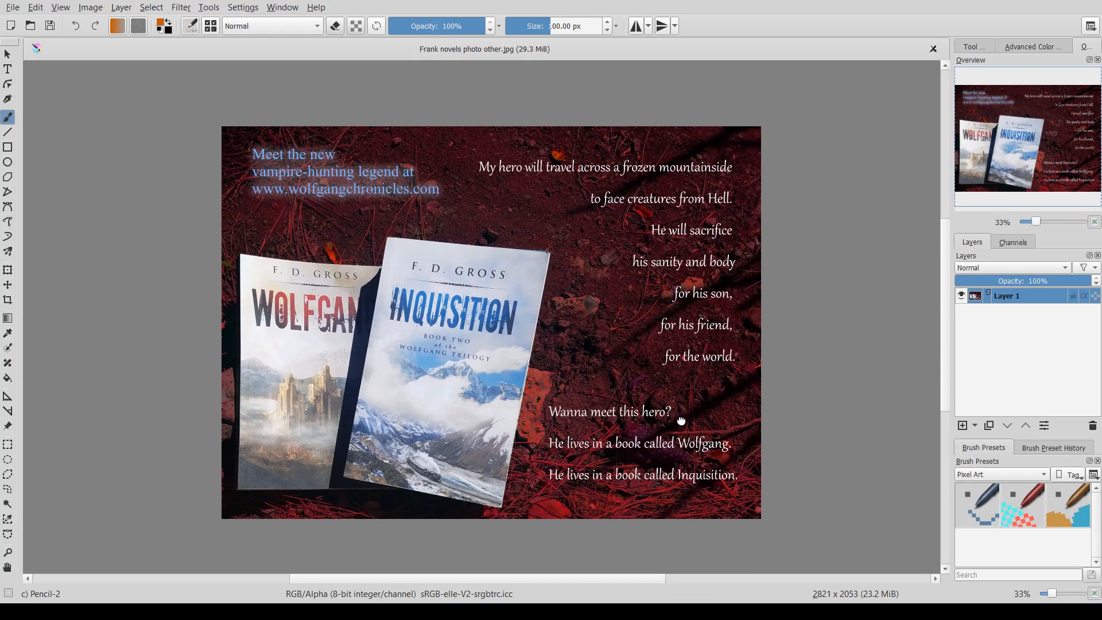
pyautogui.moveTo(667, 385)
pyautogui.mouseDown()
pyautogui.moveTo(659, 396)
pyautogui.moveTo(501, 373)
pyautogui.moveTo(725, 394)
pyautogui.moveTo(649, 383)
pyautogui.mouseUp()
pyautogui.scroll(2, 634, 384)
pyautogui.scroll(-1, 534, 399)
pyautogui.moveTo(538, 397)
pyautogui.mouseDown()
pyautogui.moveTo(524, 307)
pyautogui.moveTo(608, 370)
pyautogui.moveTo(606, 358)
pyautogui.mouseUp()
pyautogui.scroll(-1, 606, 356)
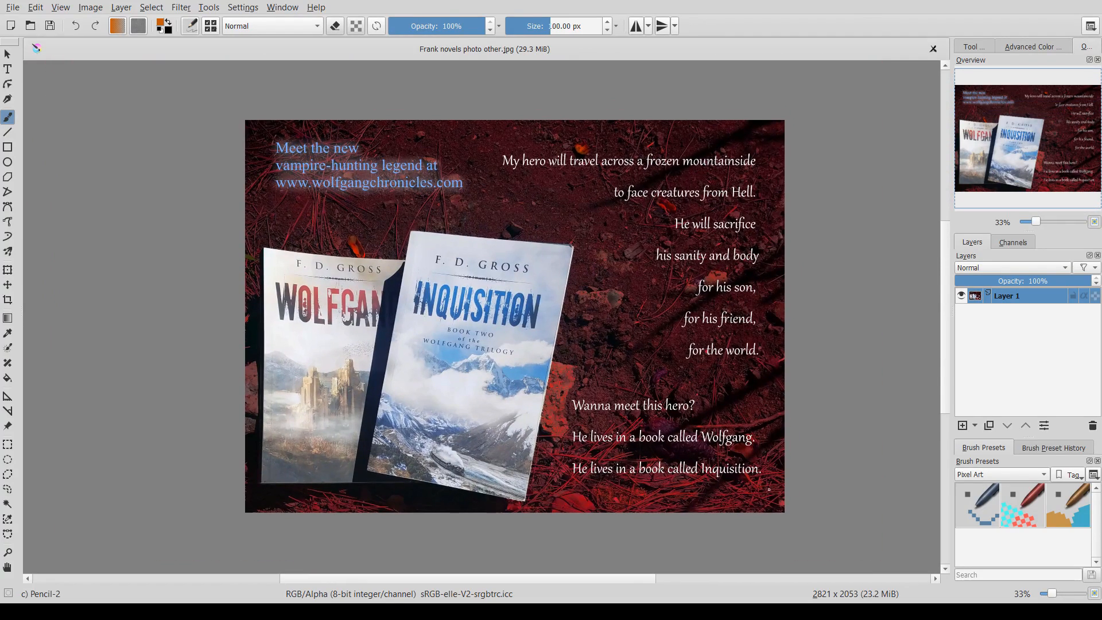
pyautogui.scroll(1, 761, 473)
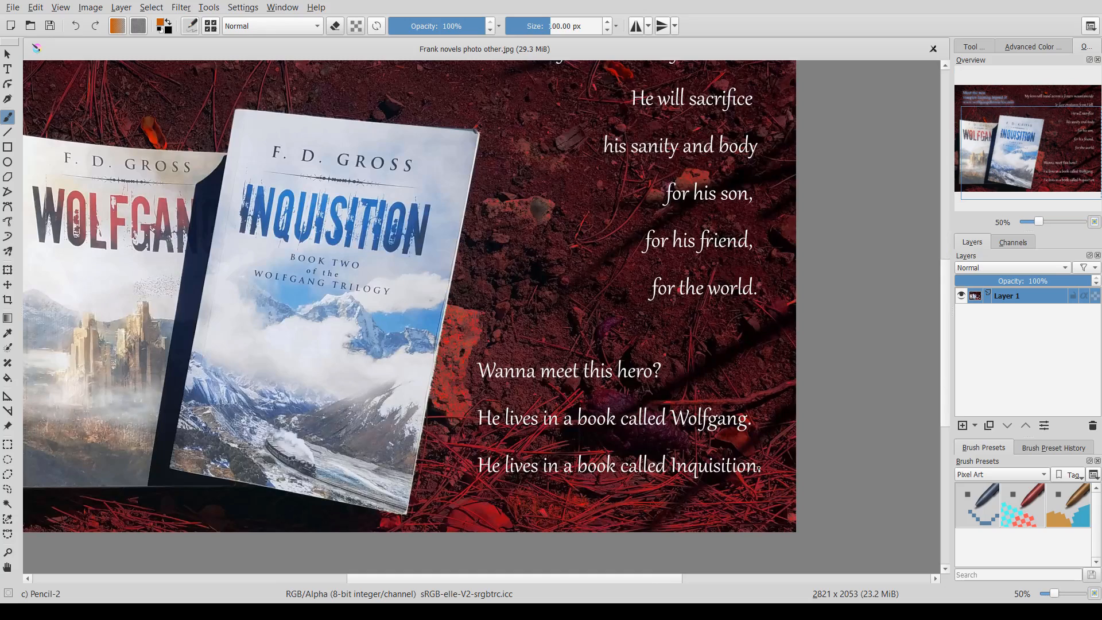
pyautogui.scroll(1, 759, 470)
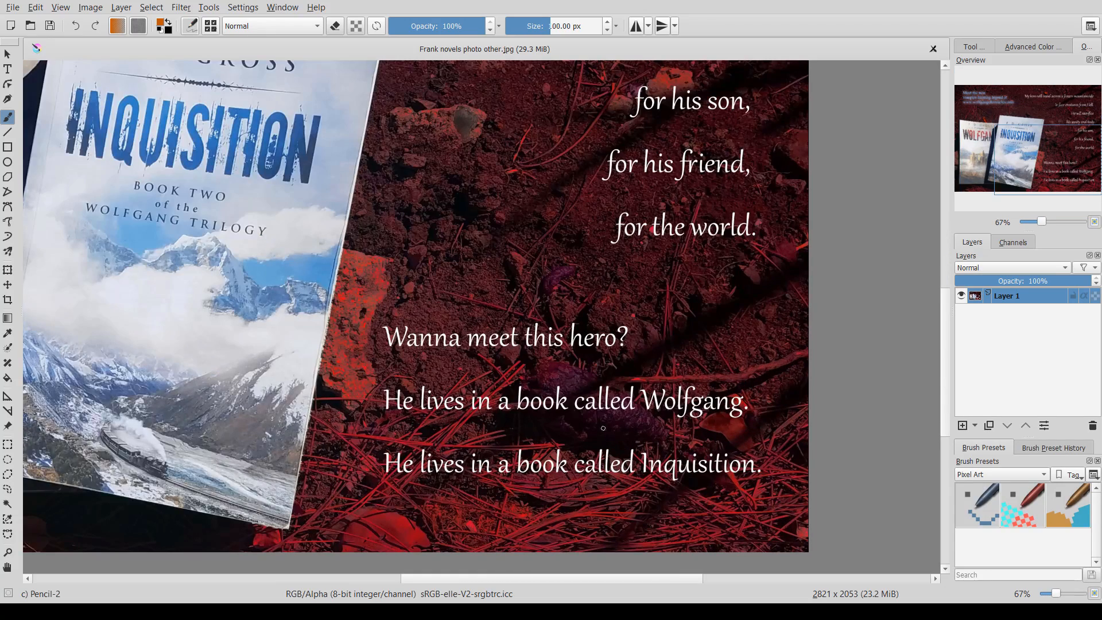
pyautogui.scroll(-1, 482, 330)
pyautogui.moveTo(502, 335); pyautogui.dragTo(612, 388)
pyautogui.scroll(-1, 611, 384)
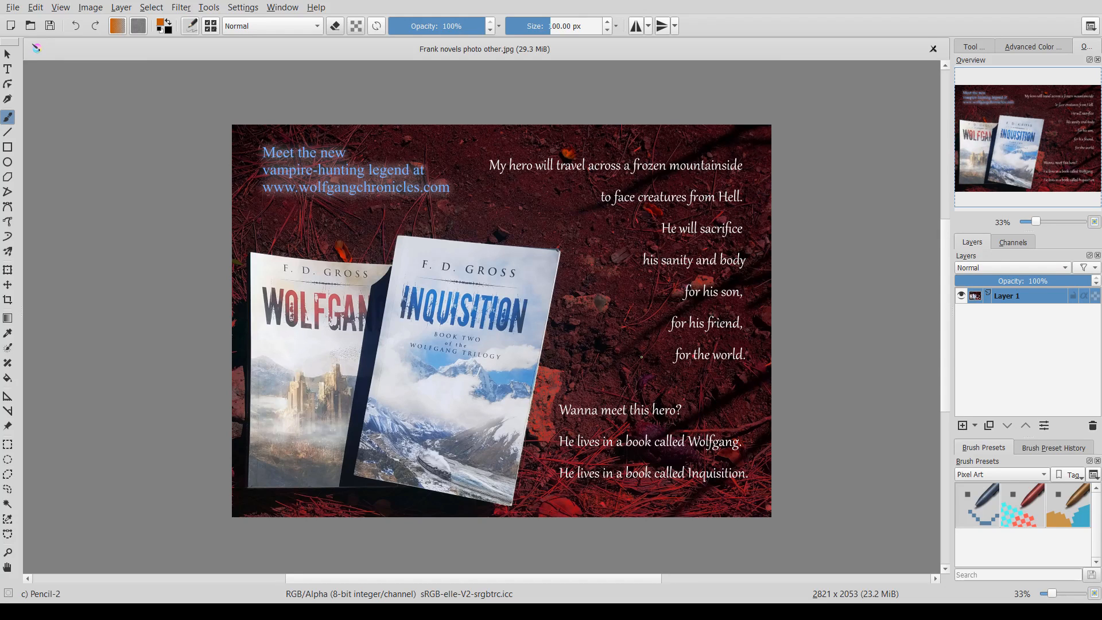
pyautogui.moveTo(641, 357); pyautogui.dragTo(633, 366)
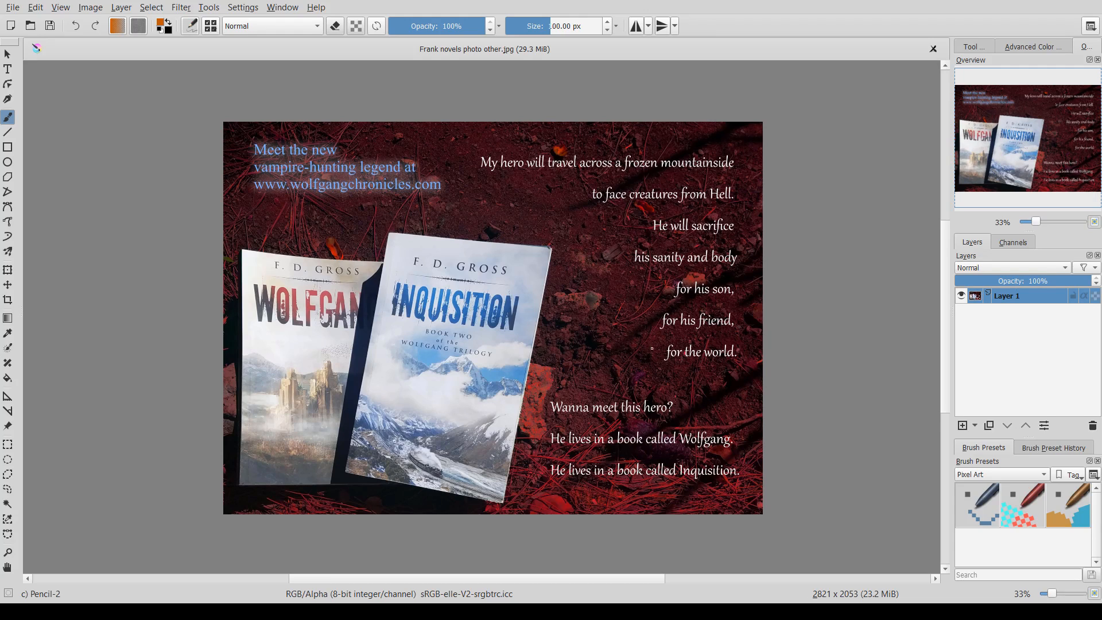
pyautogui.hscroll(1, 586, 362)
pyautogui.keyDown('ctrl'); pyautogui.scroll(1, 578, 360); pyautogui.keyUp('ctrl')
pyautogui.moveTo(550, 359); pyautogui.dragTo(633, 346)
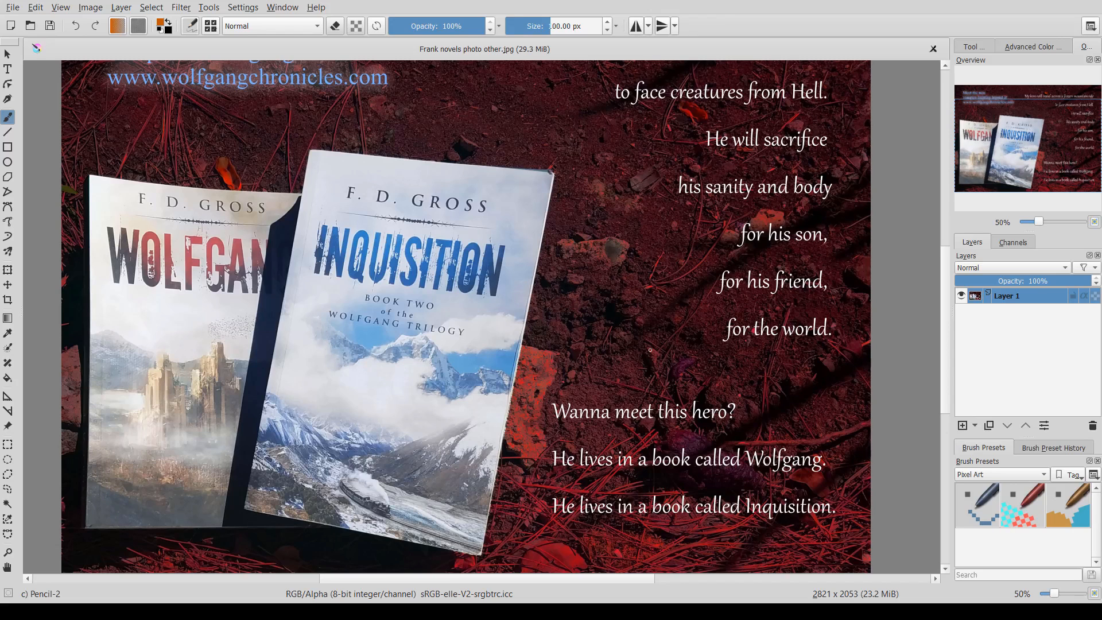
pyautogui.moveTo(649, 351); pyautogui.dragTo(647, 409)
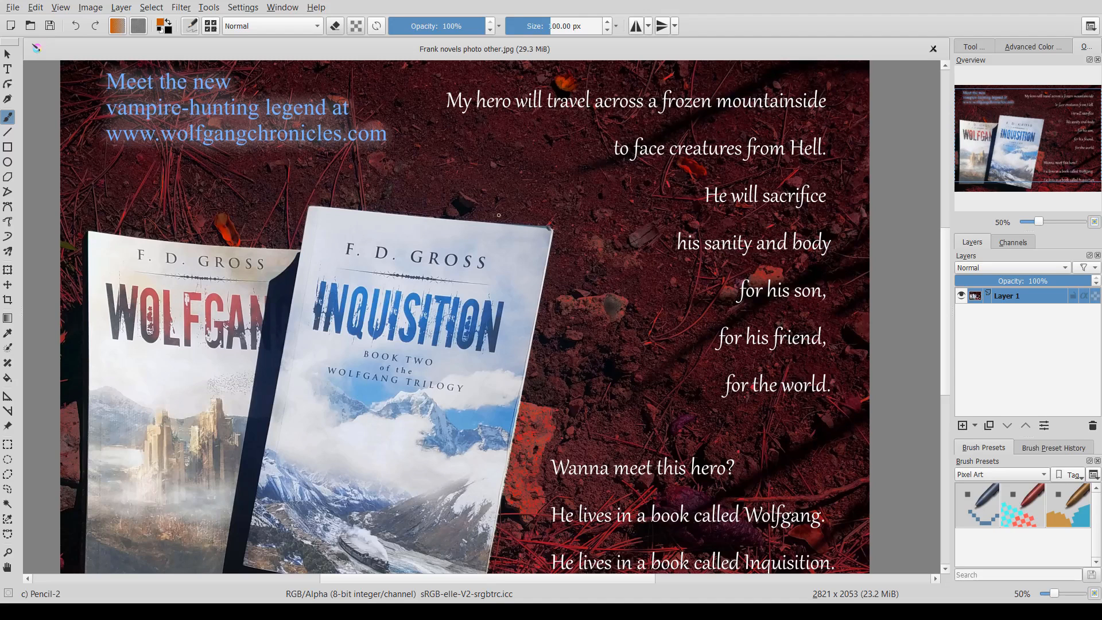
pyautogui.moveTo(498, 215)
pyautogui.mouseDown()
pyautogui.moveTo(497, 258)
pyautogui.moveTo(523, 262)
pyautogui.moveTo(520, 245)
pyautogui.mouseUp()
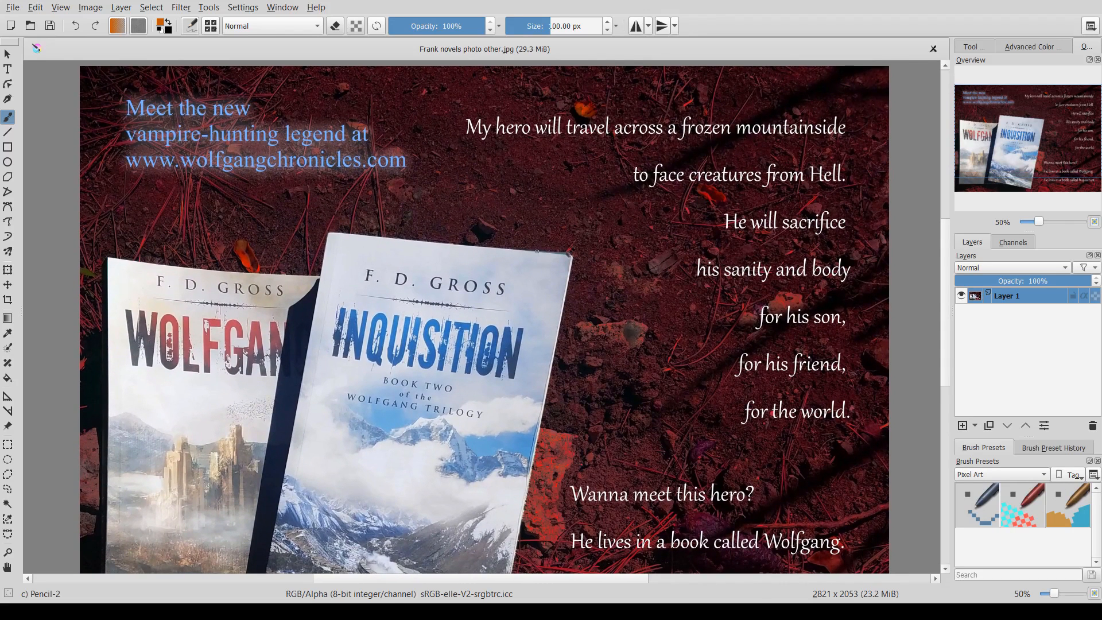